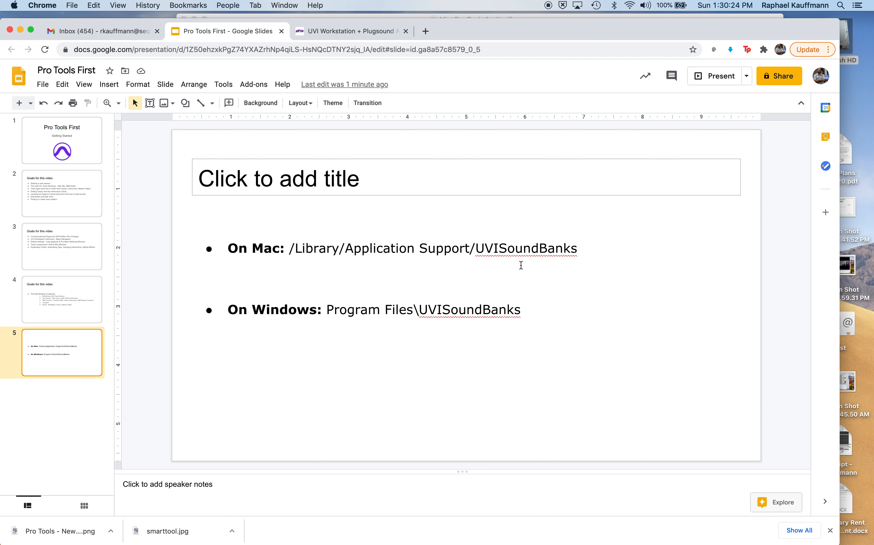
Switch to Finder and open a window that lists the computer's drives.
double_click(846, 48)
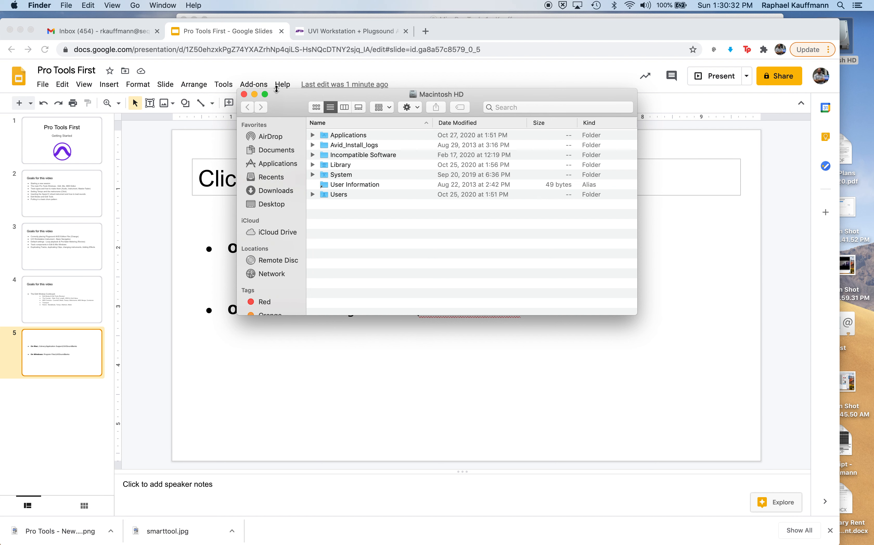
left_click(244, 94)
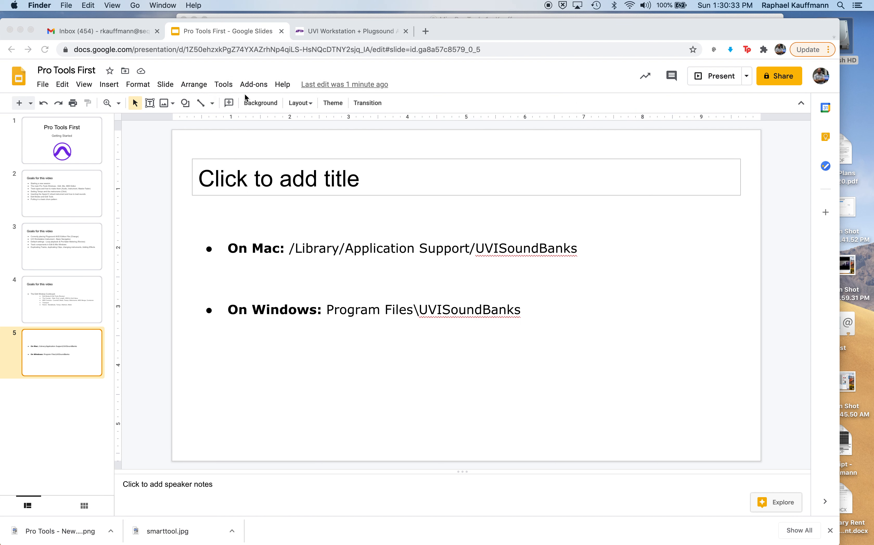
left_click(134, 5)
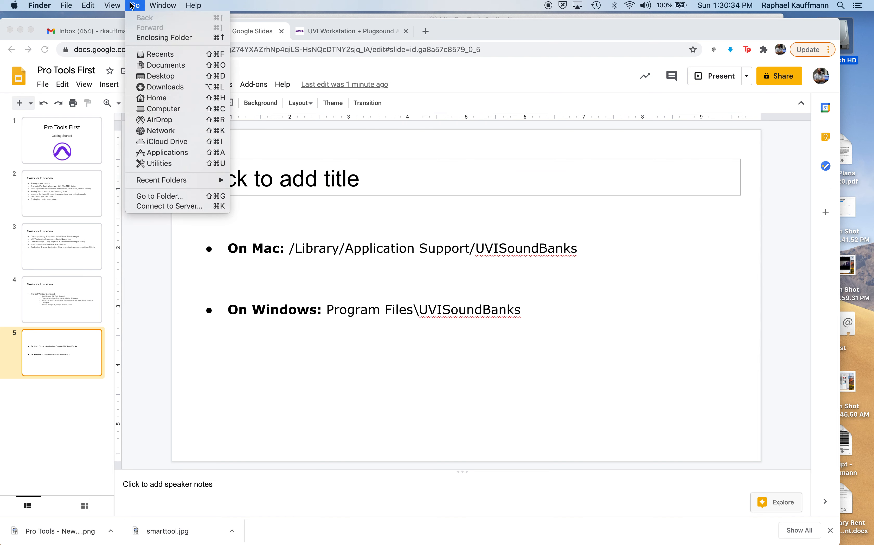
left_click(155, 109)
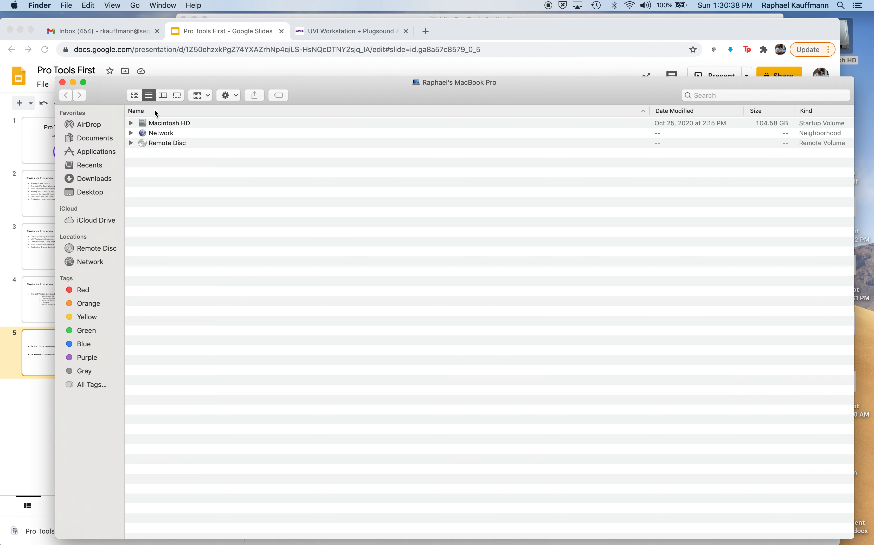
Open the UVISoundBanks folder under Macintosh HD/Library/Application Support, check its soundbank files, and close the window.
left_click(131, 123)
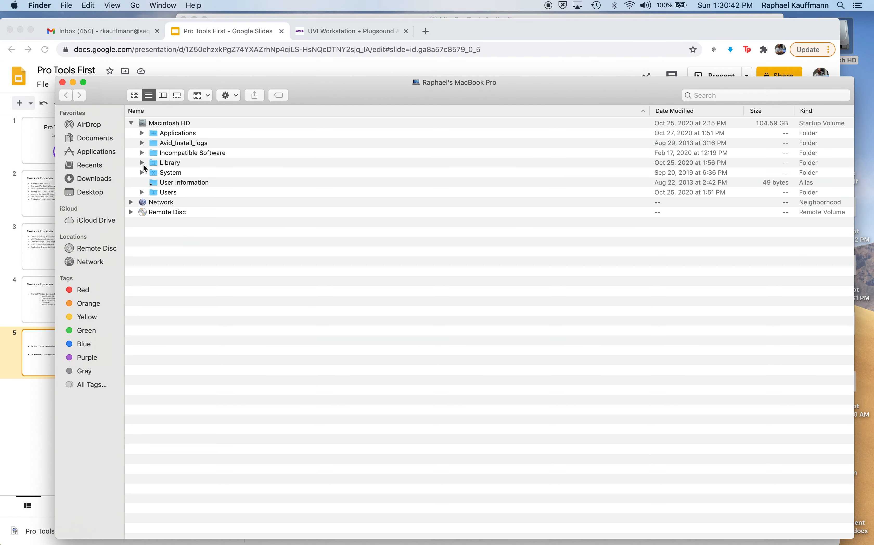
left_click(153, 173)
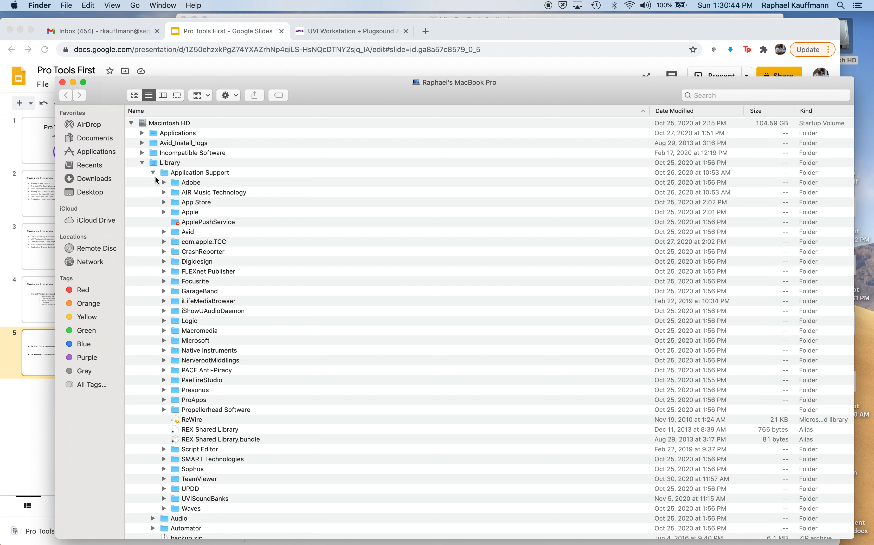
left_click(154, 175)
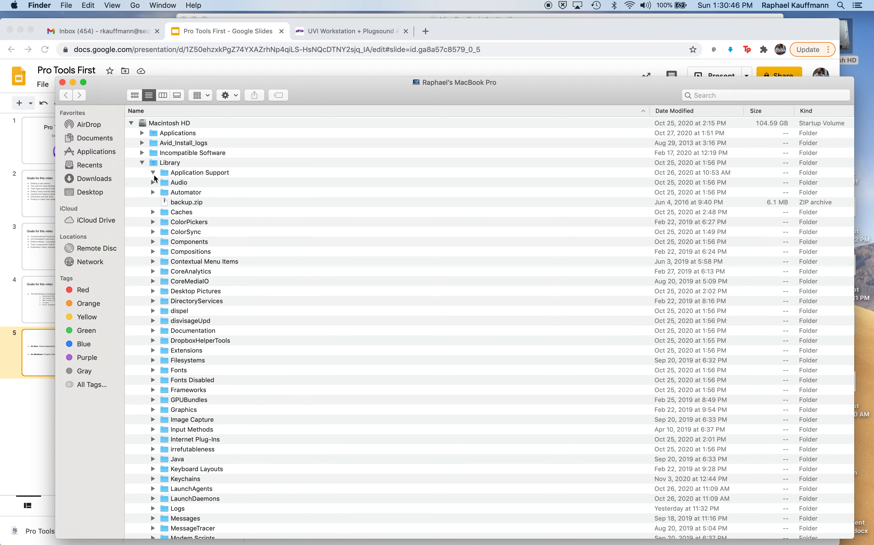
left_click(154, 175)
scroll(208, 243, "down", 2)
scroll(156, 372, "down", 3)
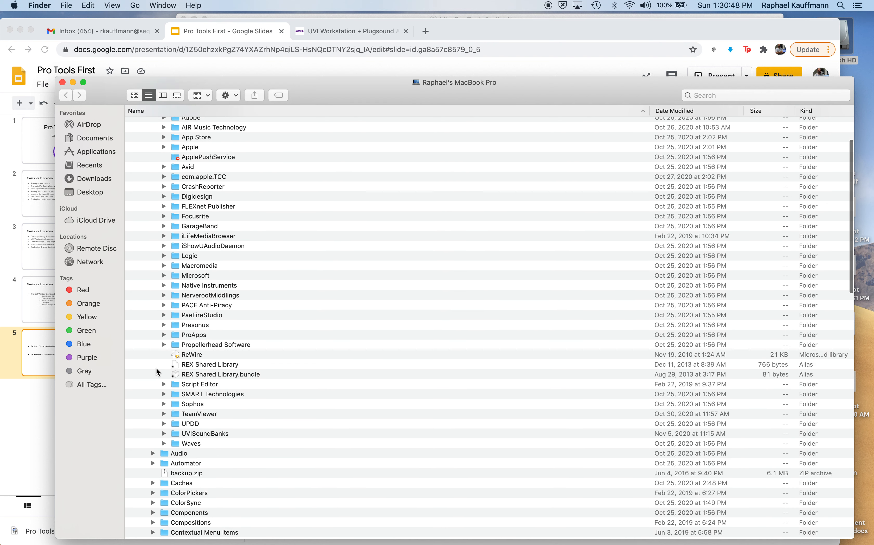
scroll(184, 364, "down", 3)
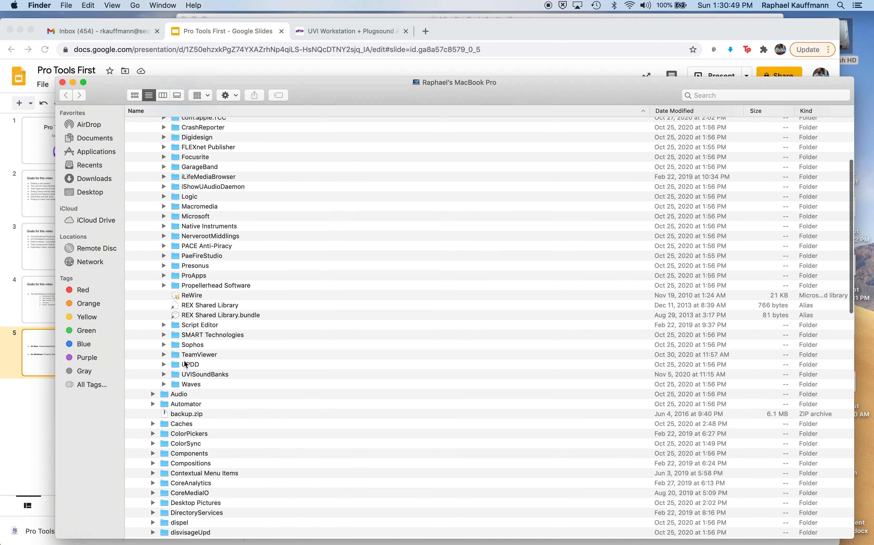
double_click(196, 375)
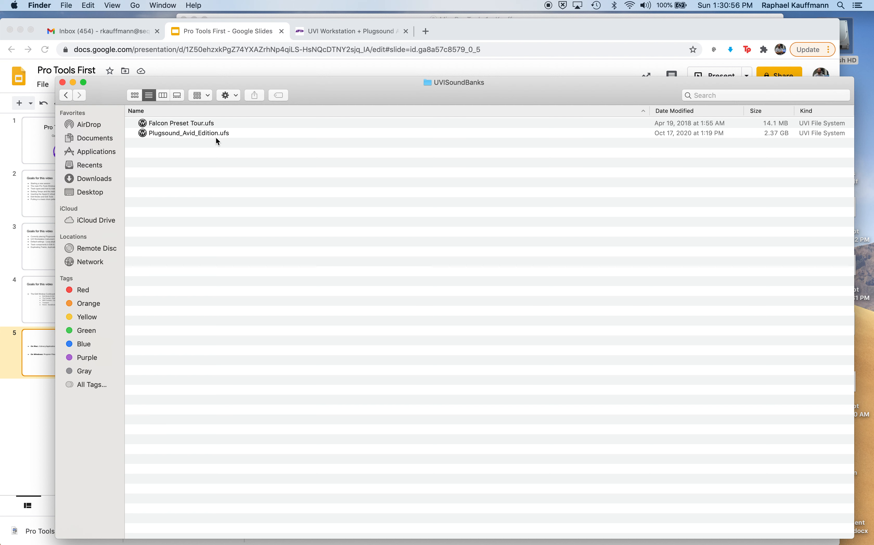
left_click(62, 82)
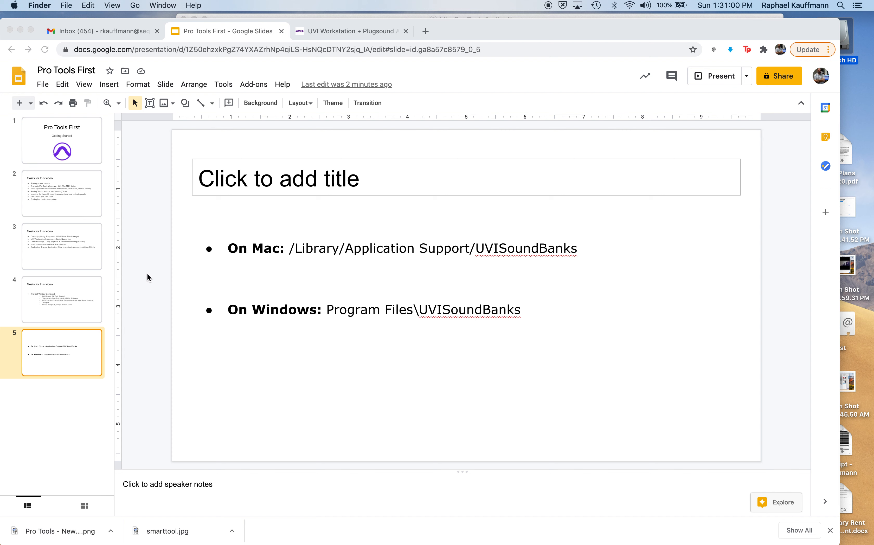
Show slide 3 with the video goals starting with the Plugsound AVID Edition file, and switch to Pro Tools First.
left_click(73, 249)
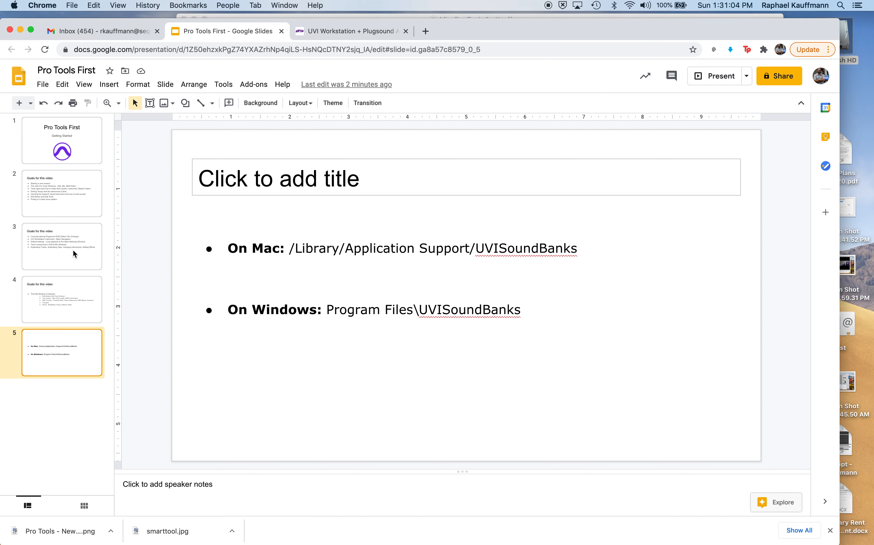
left_click(72, 250)
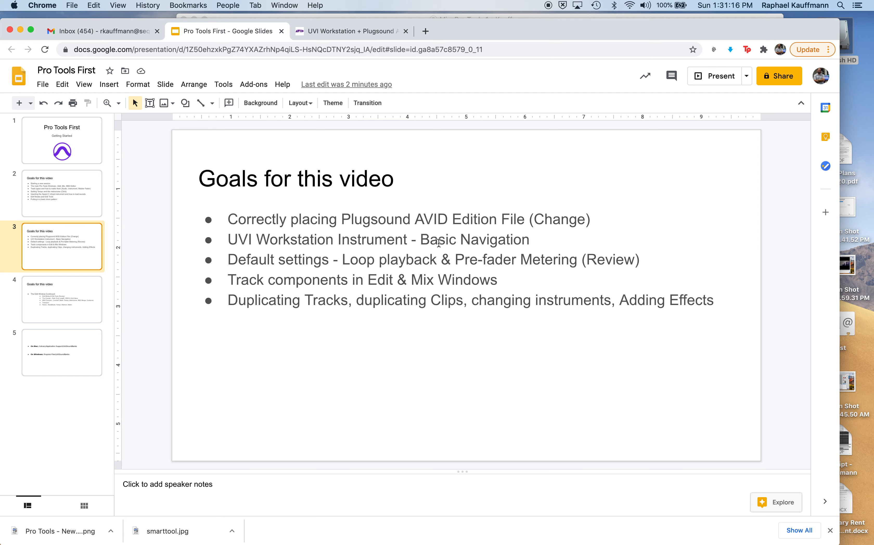
key("super+Tab")
key("super+Tab")
key("super+Tab")
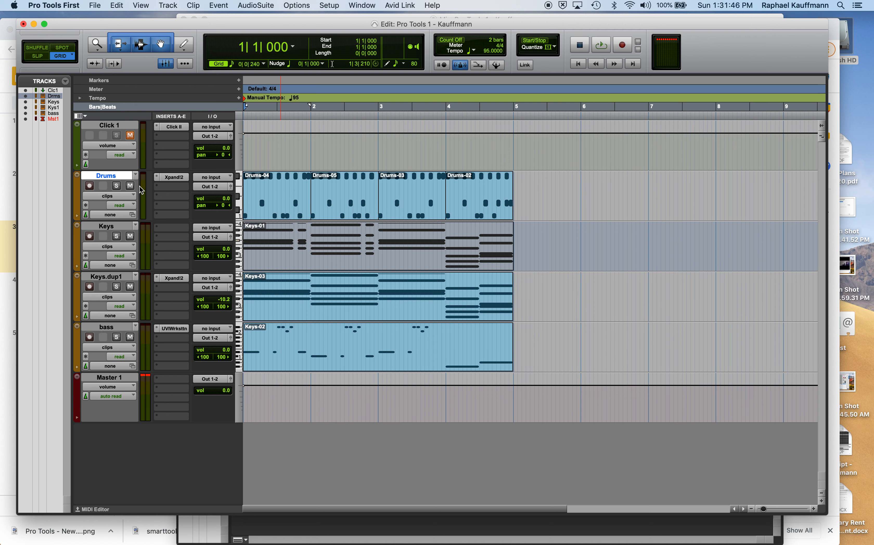
Create one new stereo instrument track in ticks with the default name below the Drums track.
left_click(169, 5)
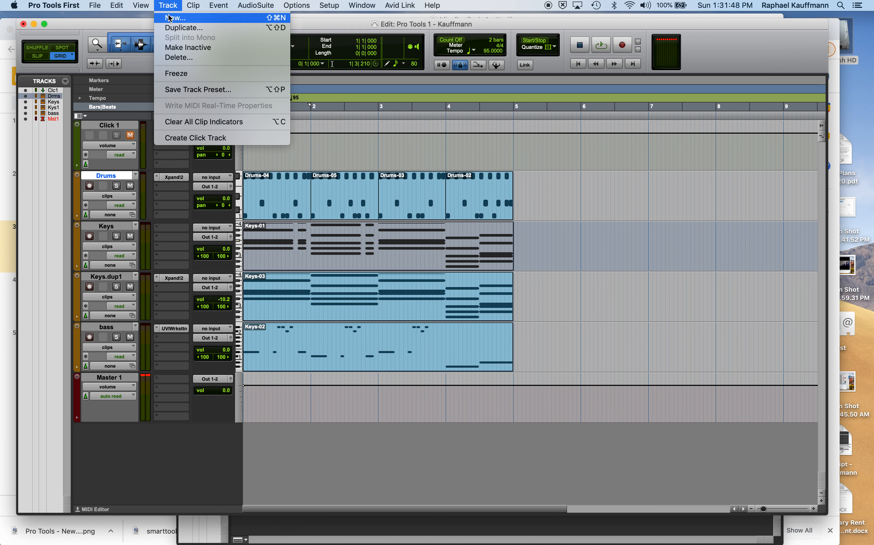
left_click(172, 17)
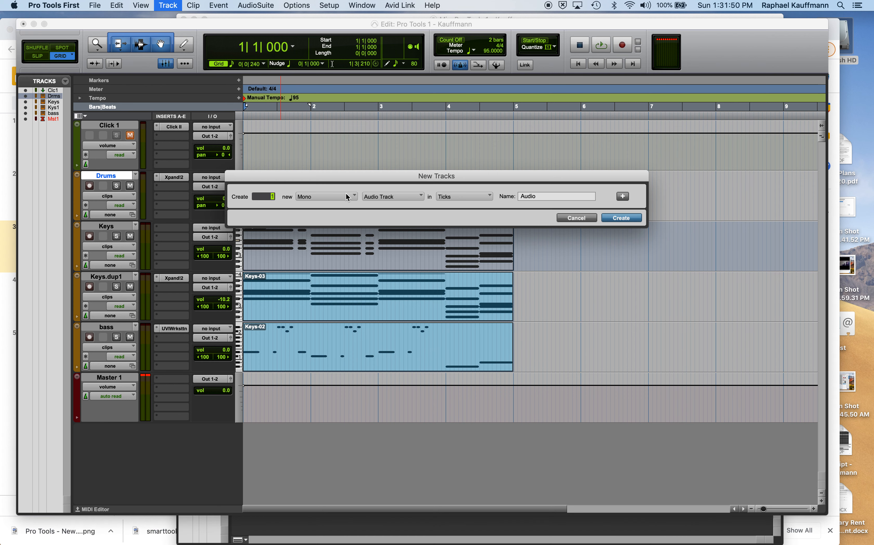
left_click(333, 198)
left_click(329, 208)
left_click(382, 197)
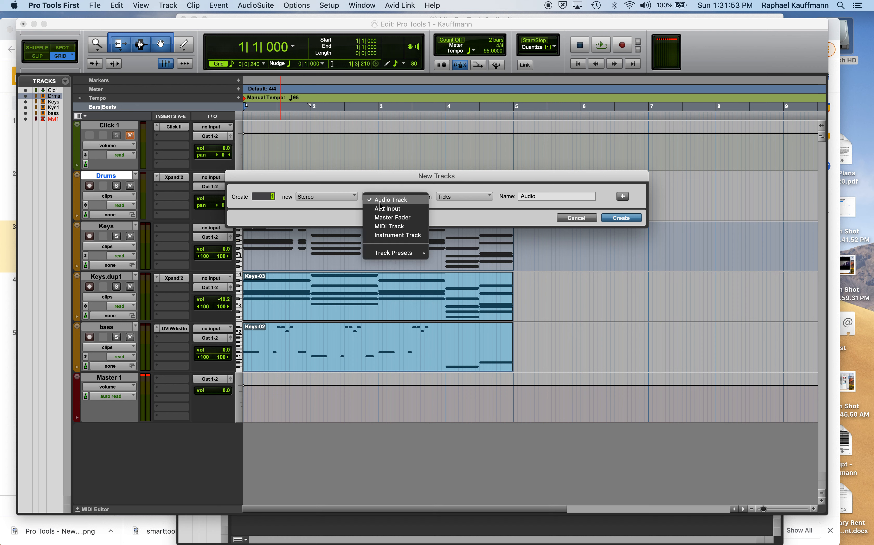
left_click(388, 235)
left_click(549, 196)
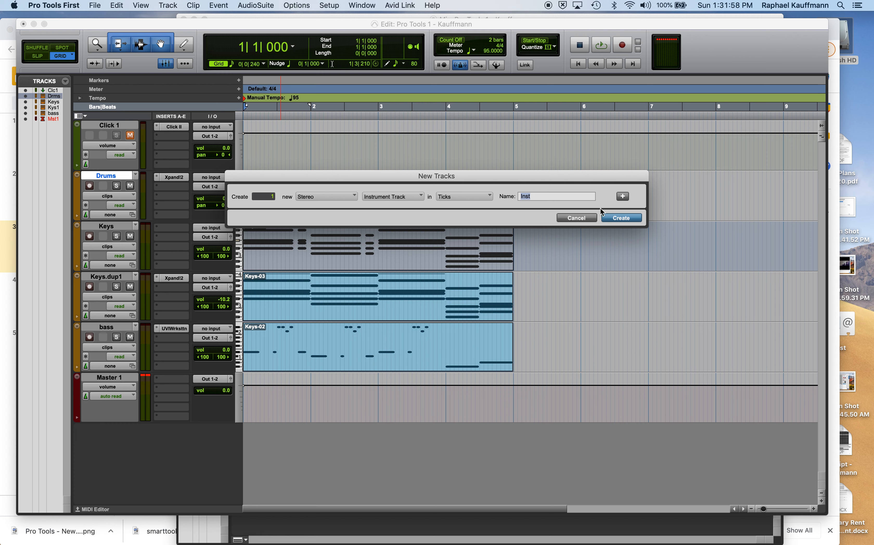
left_click(625, 218)
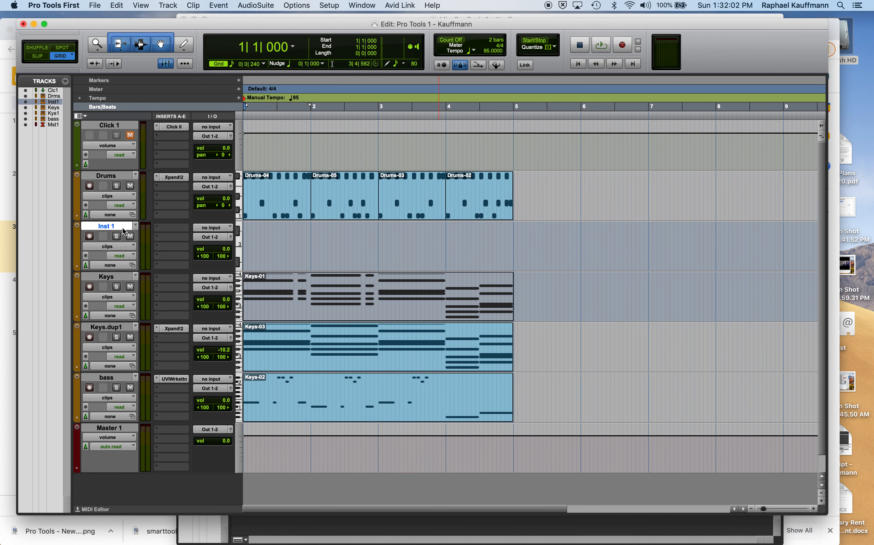
Delete the newly added Inst 1 track.
left_click(169, 5)
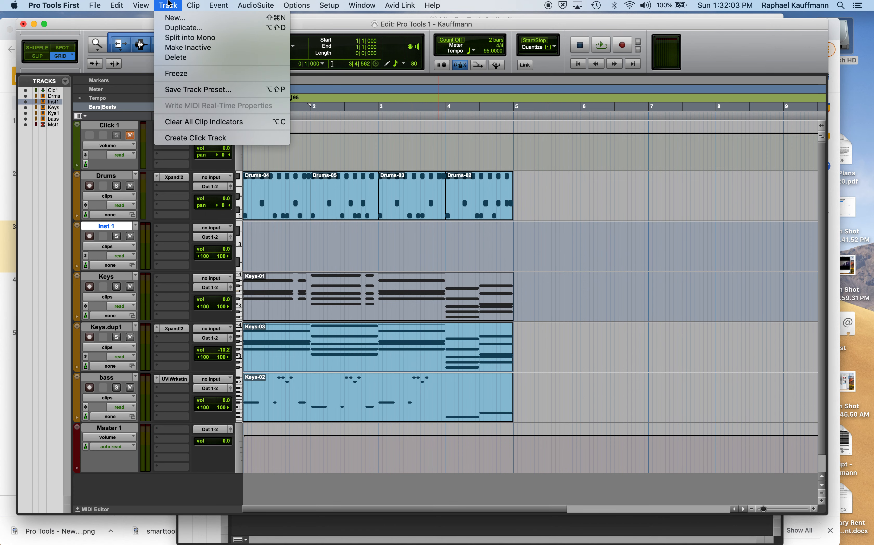
left_click(180, 57)
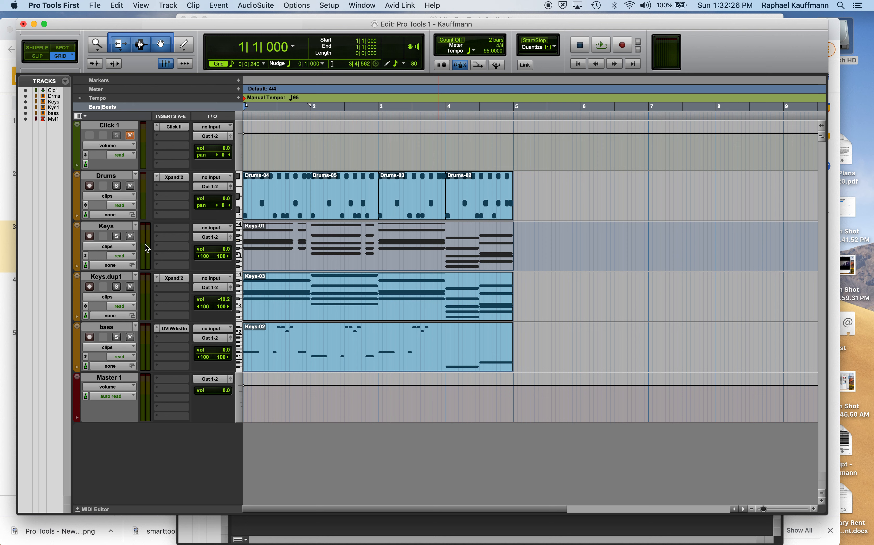
Look through the instrument plug-ins offered for the second insert of the mono Drums track.
left_click(173, 186)
mouse_move(228, 191)
mouse_move(268, 235)
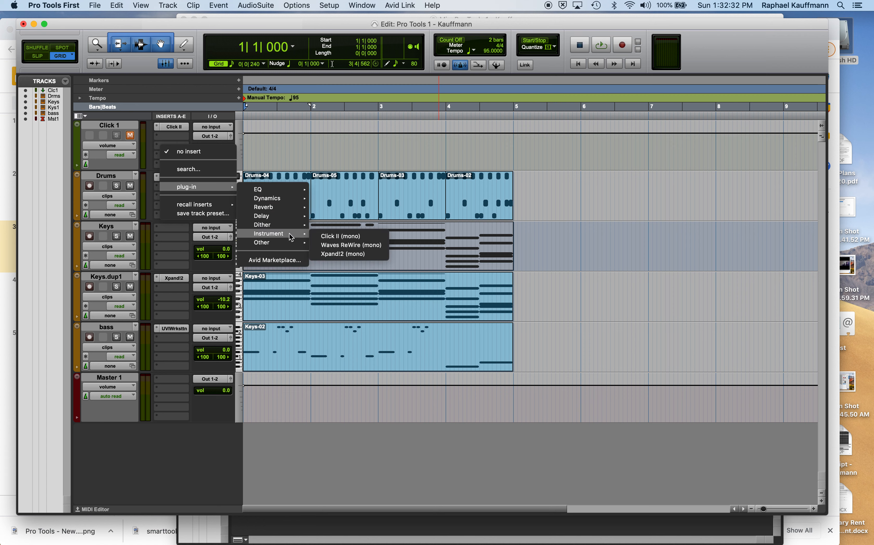
left_click(341, 255)
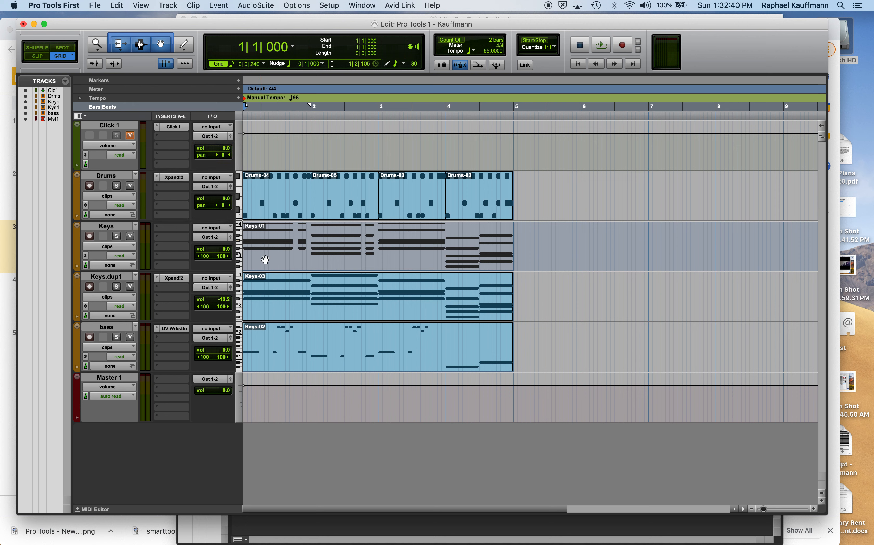
Select the individual Drums clips and the Keys-01 clip to compare the clips on the two tracks.
left_click(346, 262)
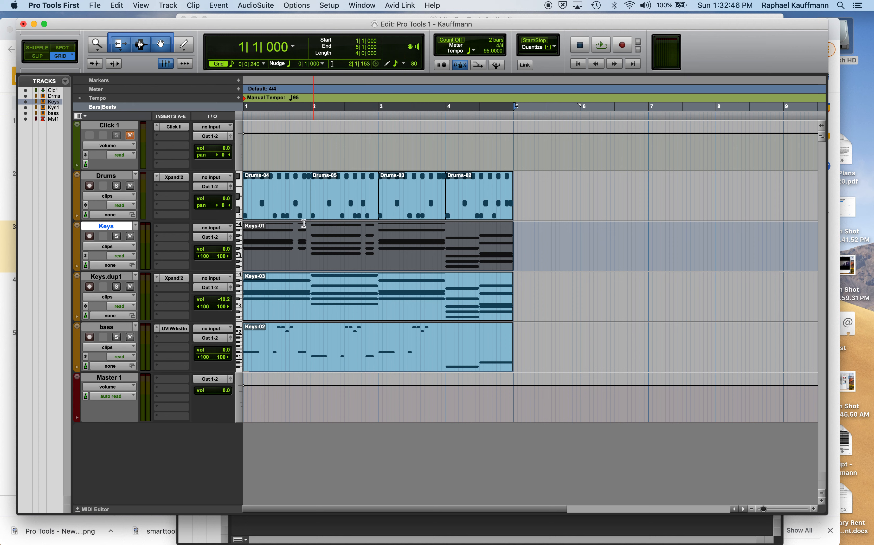
left_click(290, 209)
left_click(349, 212)
left_click(393, 210)
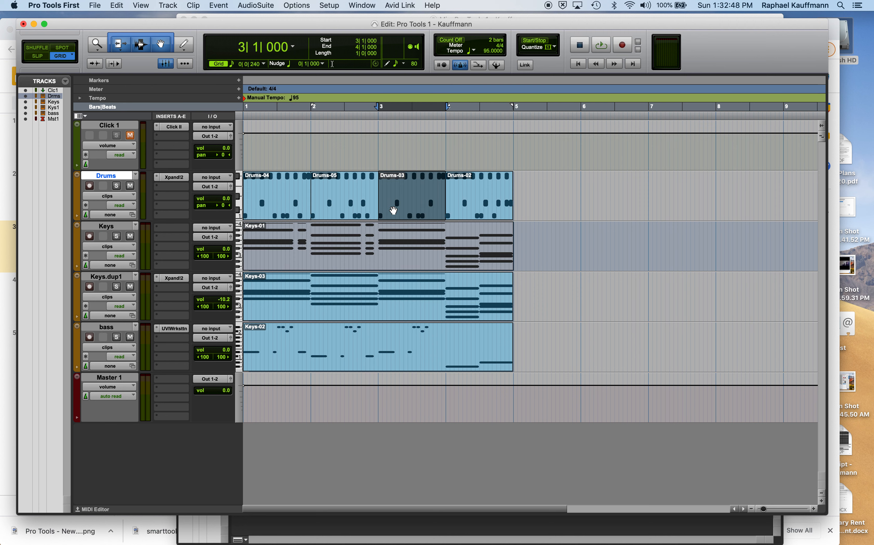
left_click(475, 219)
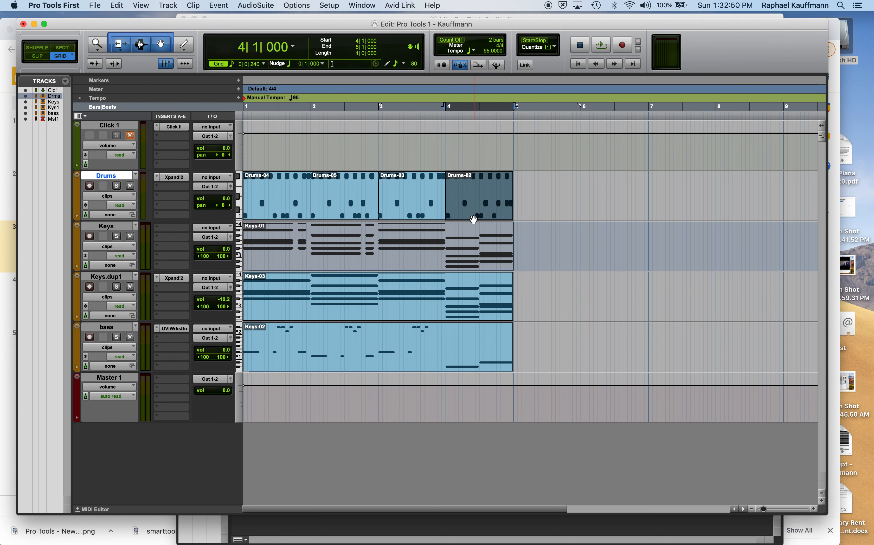
left_click(300, 259)
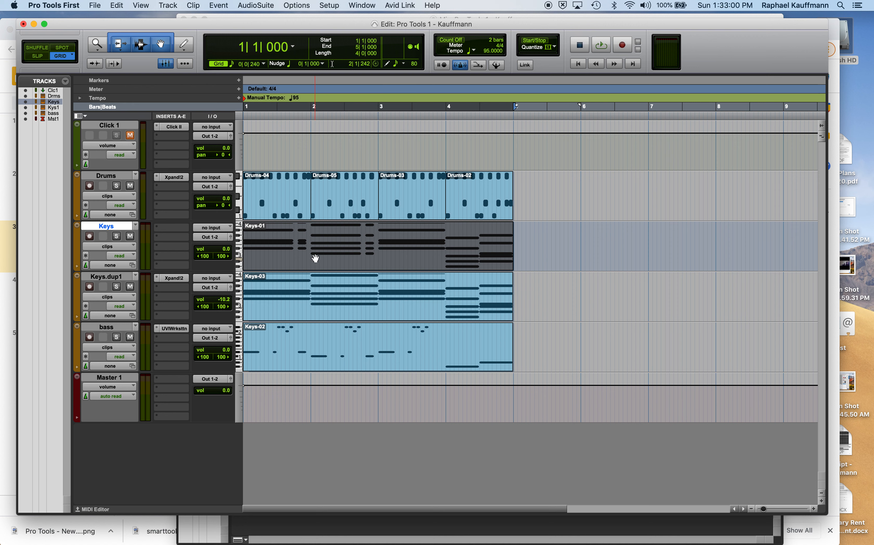
left_click(315, 288)
left_click(320, 262)
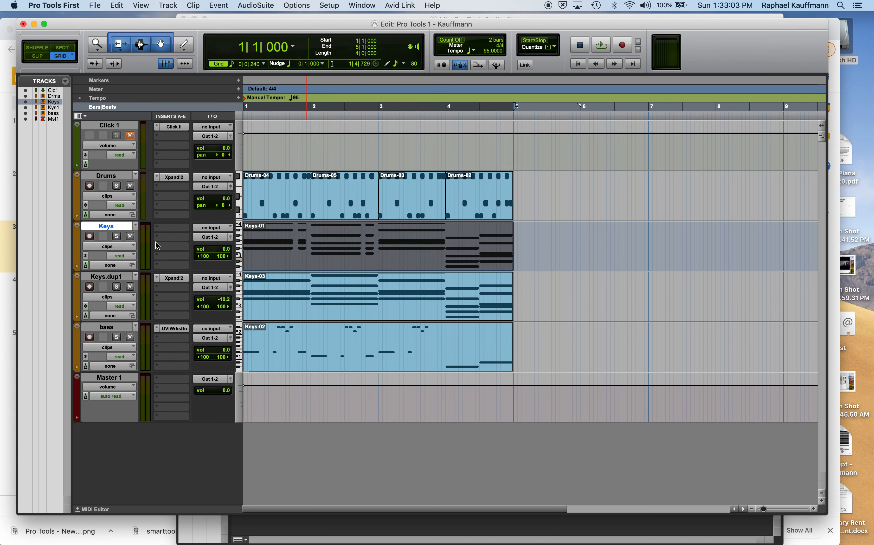
Insert the multichannel UVIWorkstation (stereo) instrument on the Keys track and try notes on its on-screen keyboard.
left_click(167, 230)
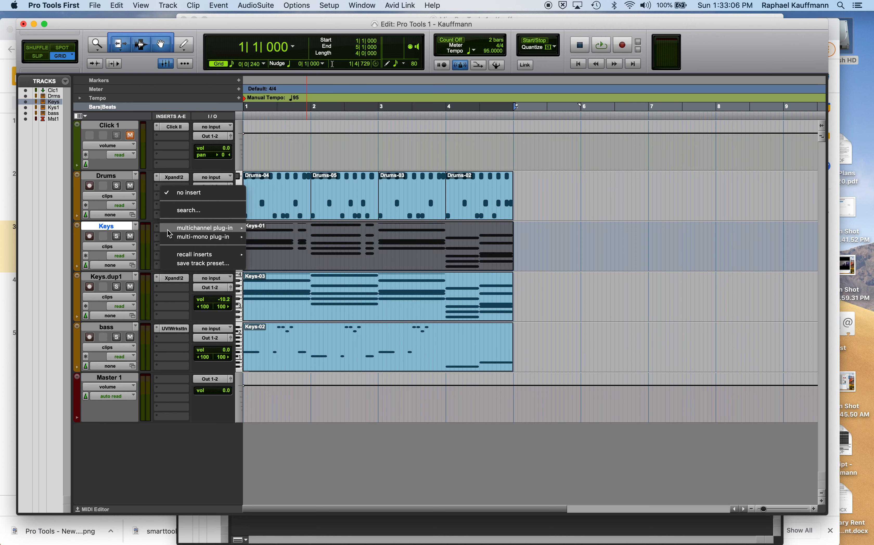
mouse_move(168, 230)
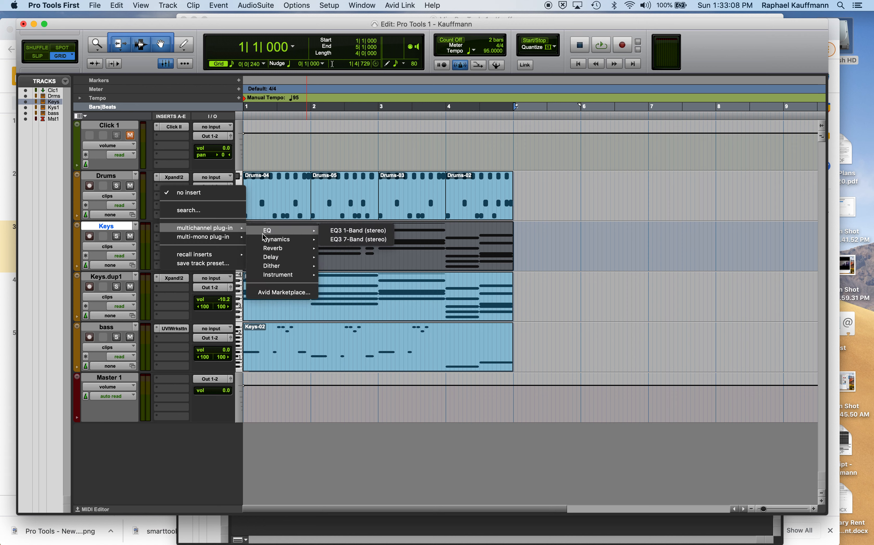
mouse_move(278, 276)
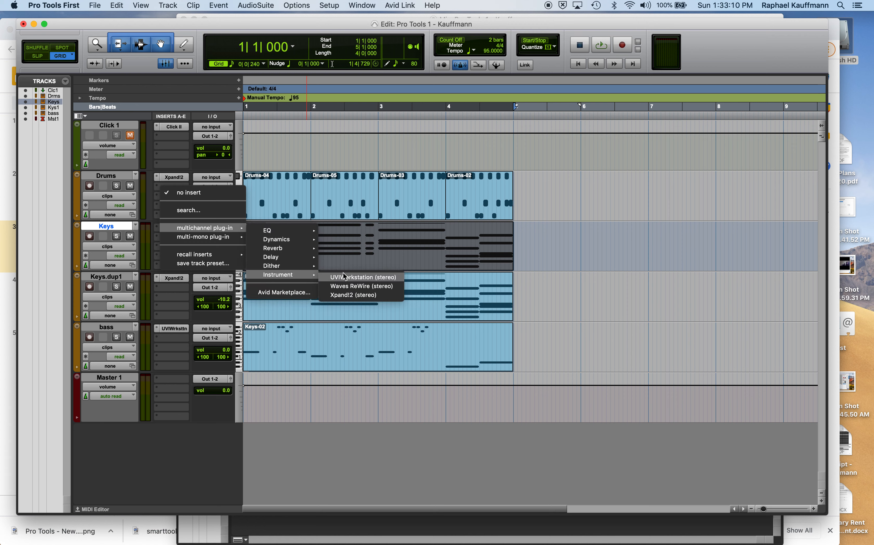
left_click(369, 281)
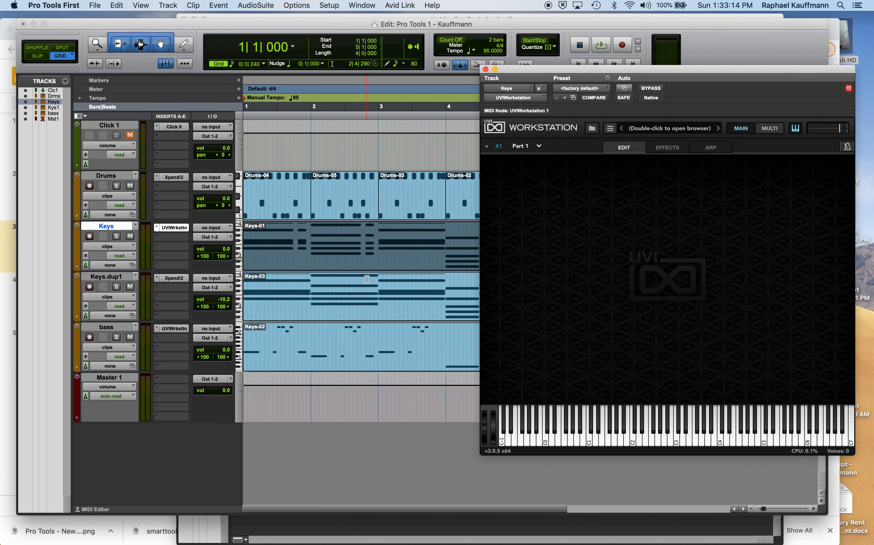
left_click_drag(577, 70, 410, 55)
left_click(475, 422)
left_click(478, 417)
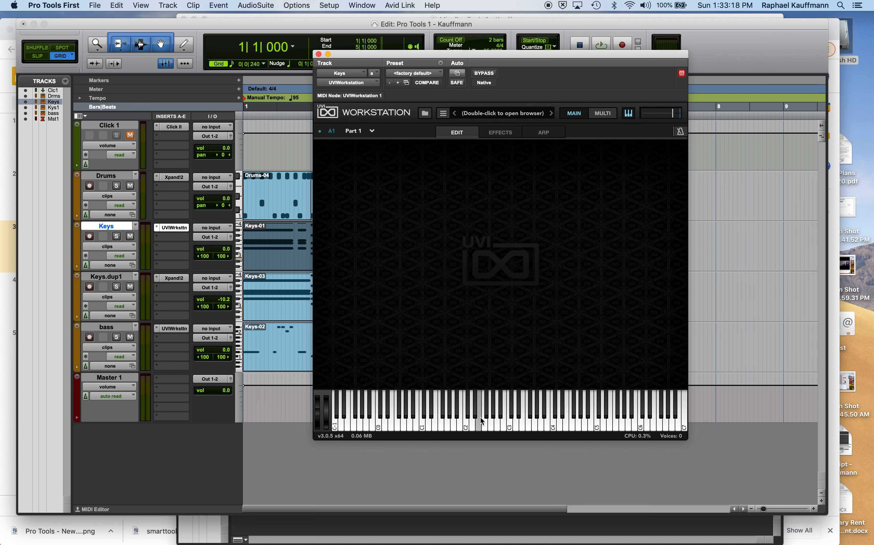
Open the UVI Workstation sound browser and show the contents of the Documents place.
left_click(444, 114)
left_click(426, 114)
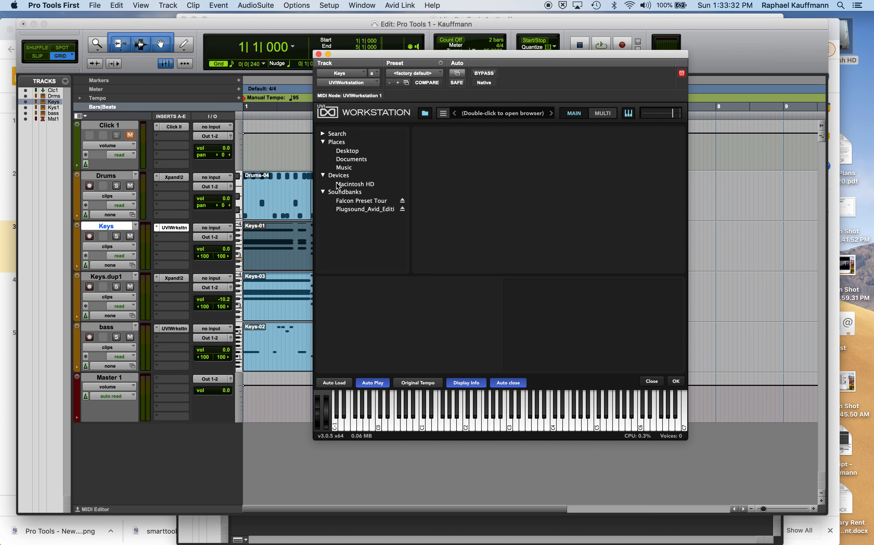
left_click(346, 162)
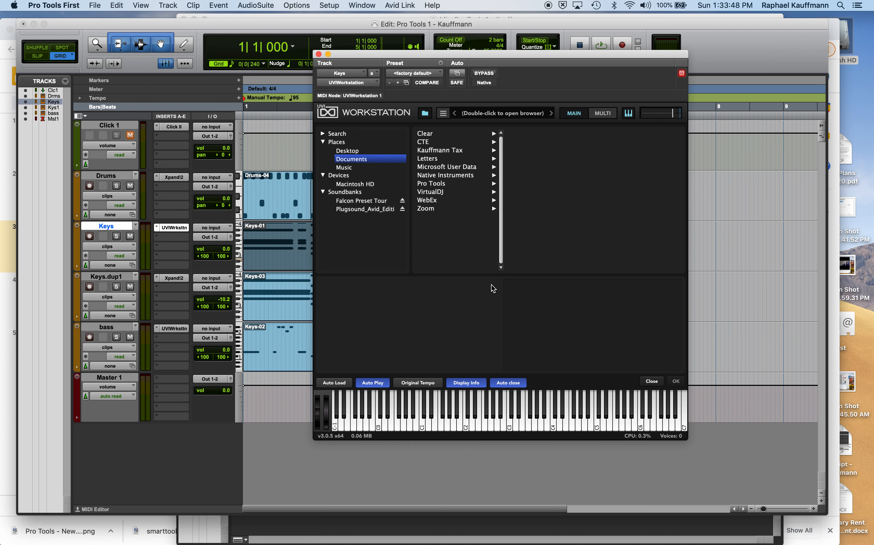
Look through the Plugsound_Avid_Edition soundbank's 01-Keyboards and 02-Fretted categories, including the 06-Ethnic subcategory.
left_click(355, 213)
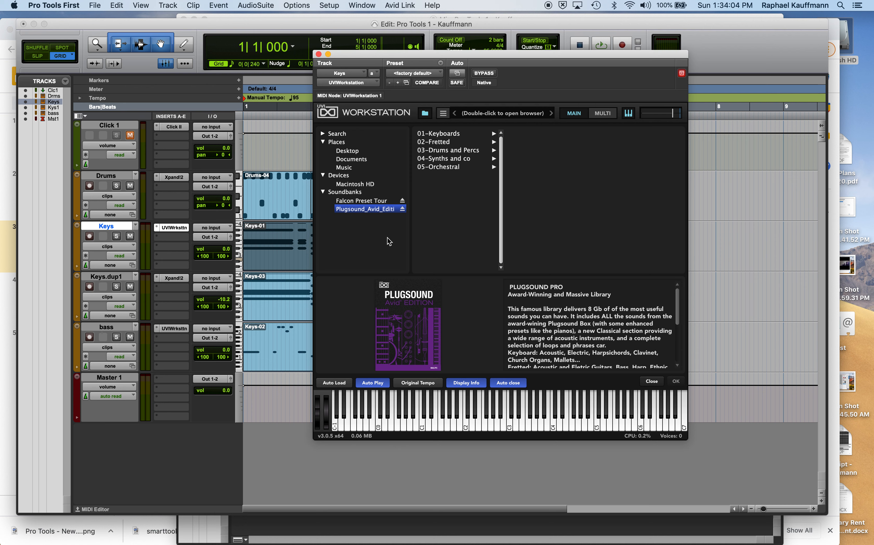
left_click(447, 137)
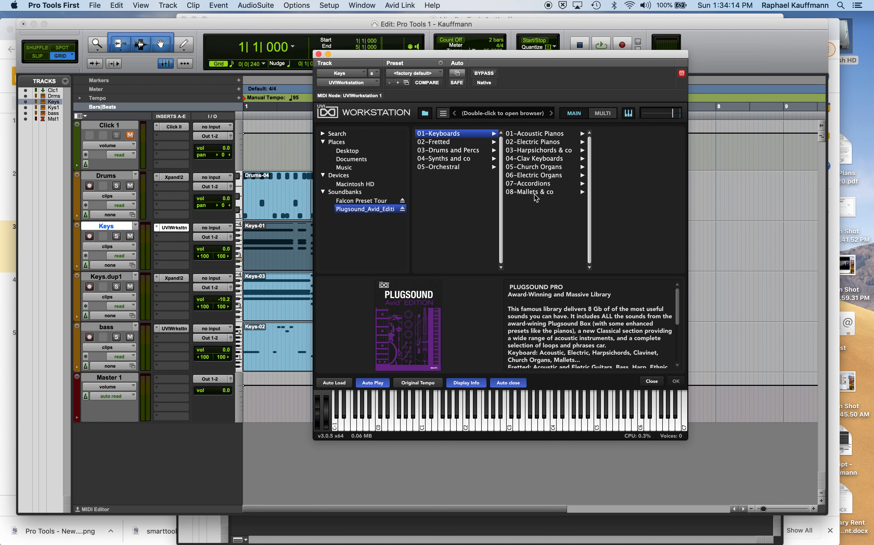
left_click(450, 142)
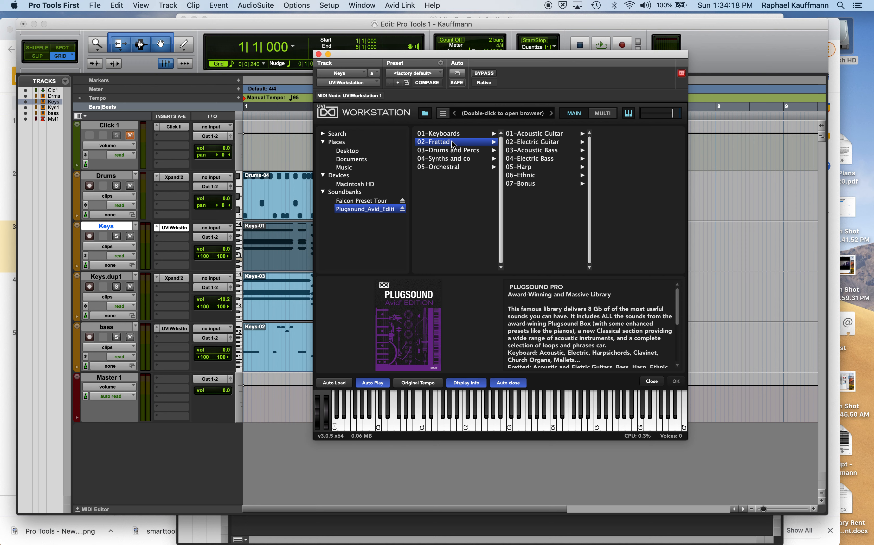
left_click(538, 178)
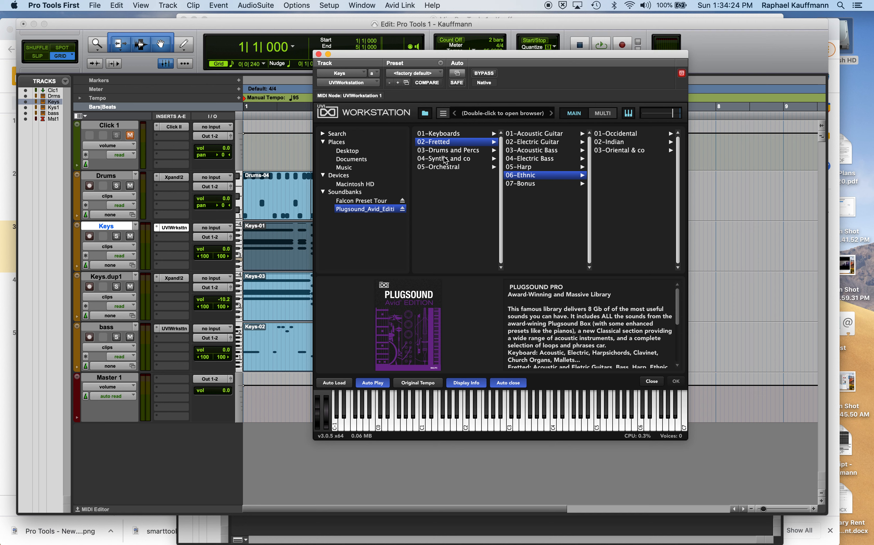
Load the A Suitcase Full sound from 01-Keyboards, 02-Electric Pianos, 01-Classic EP on the Keys track and close the instrument window.
left_click(447, 134)
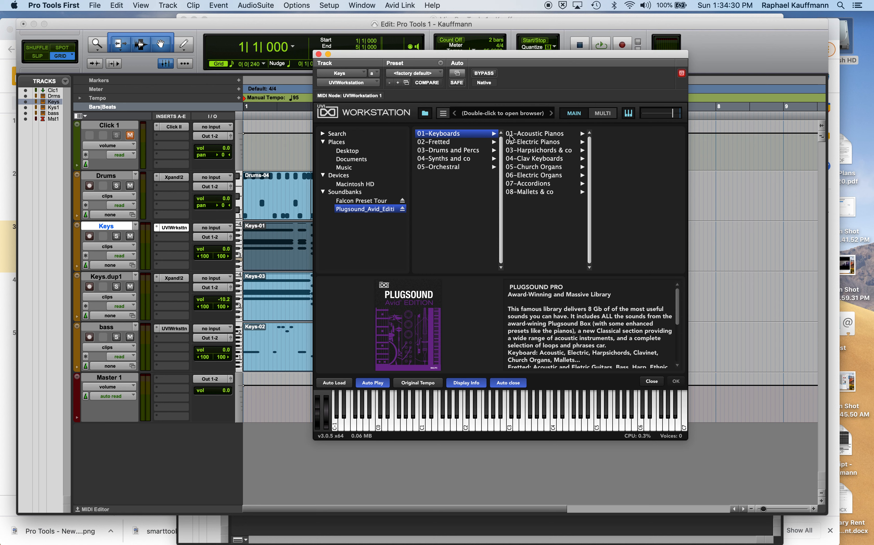
left_click(537, 144)
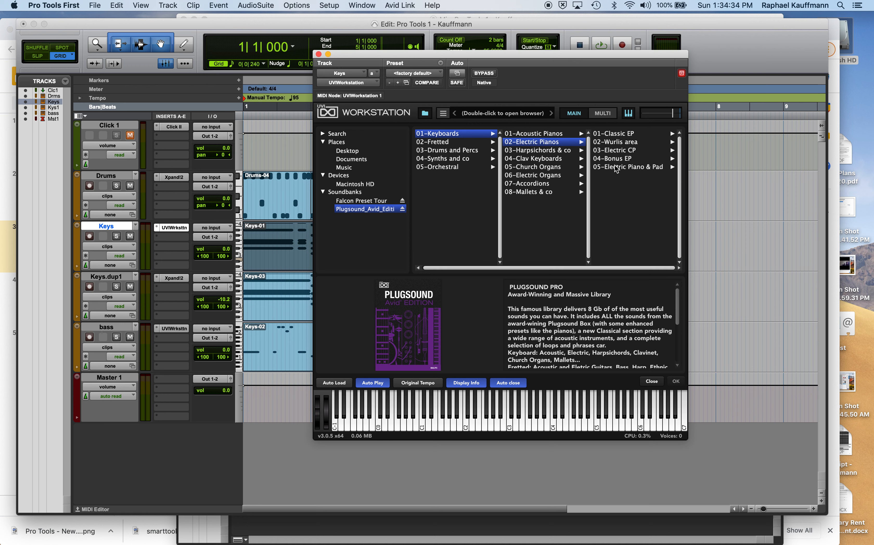
left_click(623, 134)
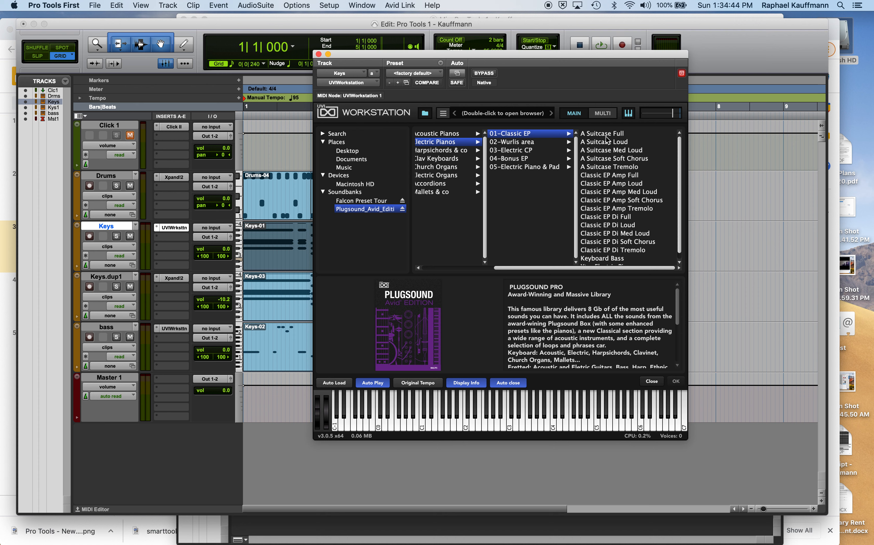
scroll(607, 144, "down", 1)
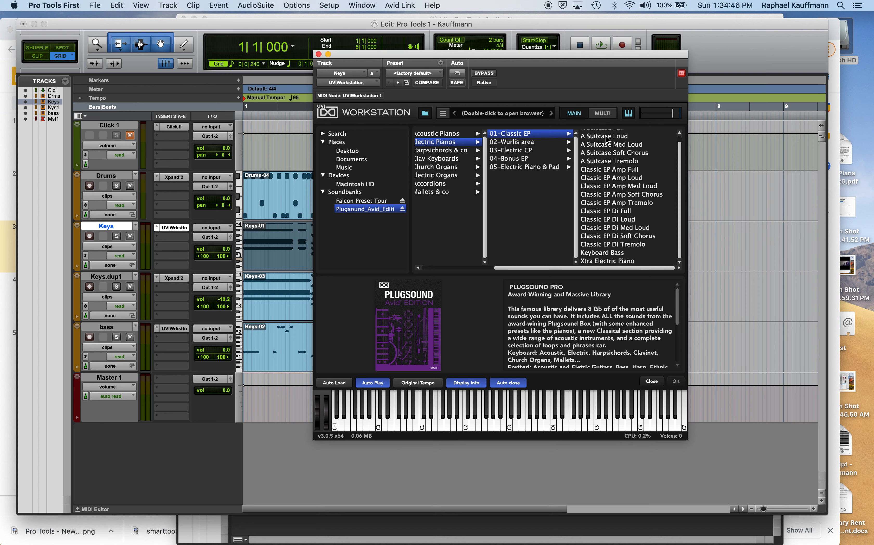
scroll(608, 209, "up", 1)
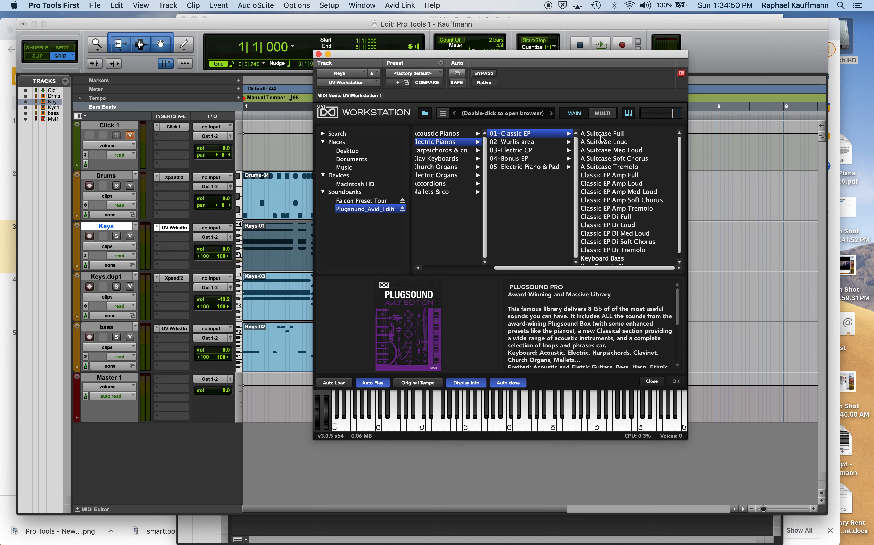
left_click(601, 136)
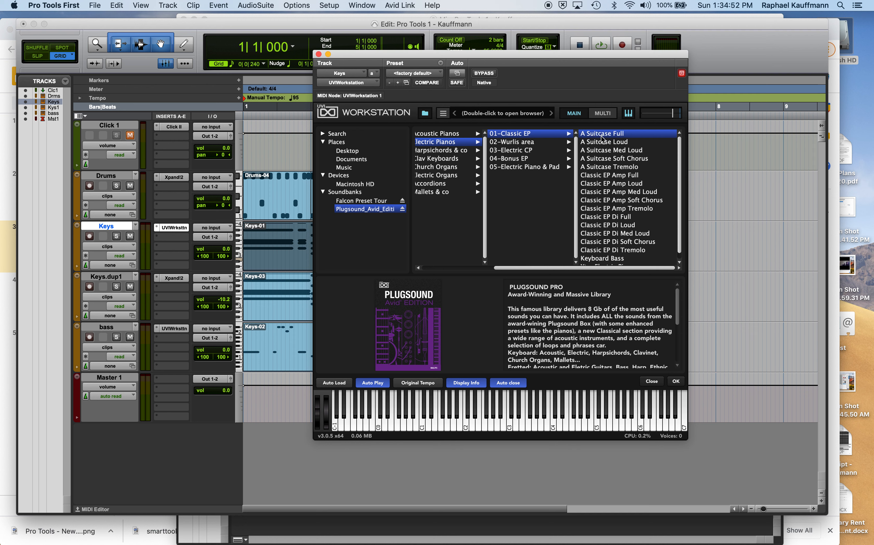
double_click(601, 135)
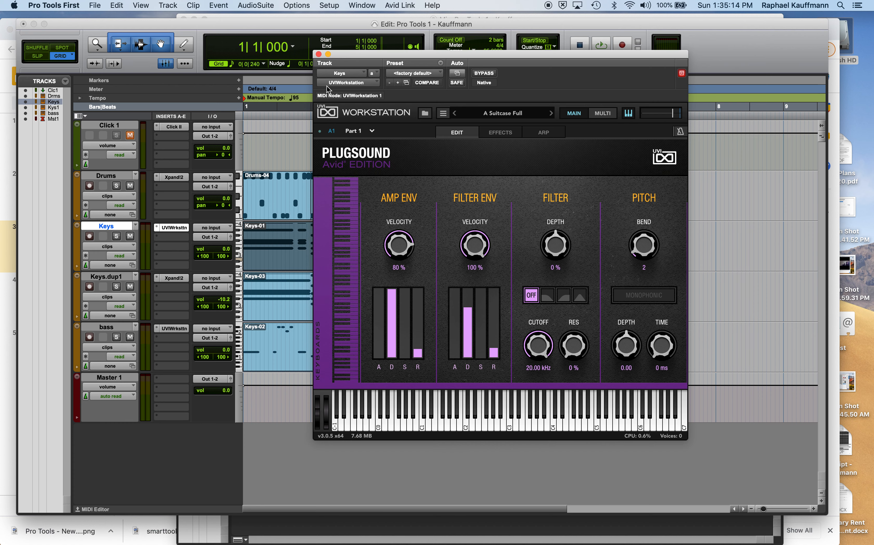
left_click(320, 55)
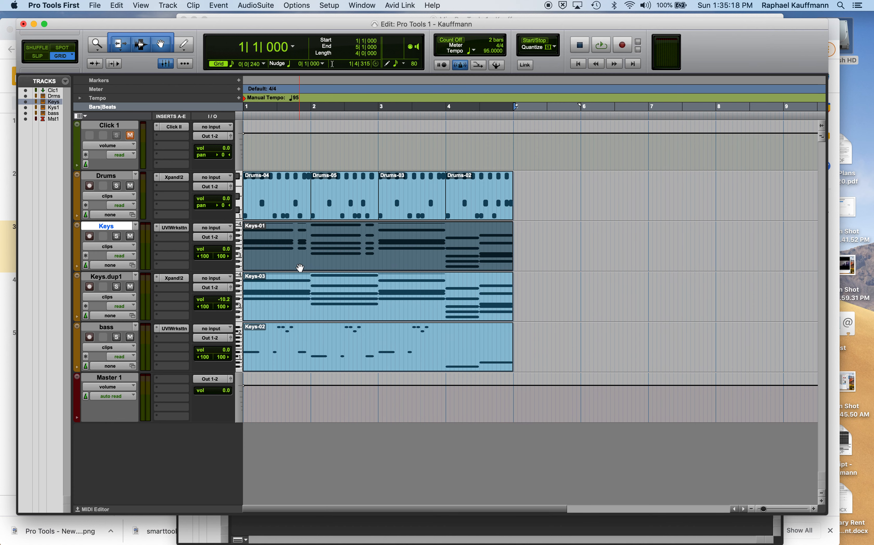
Solo the Keys track, play a short passage to hear its new sound, and unsolo it.
left_click(327, 280)
left_click(339, 260)
left_click(117, 237)
key("space")
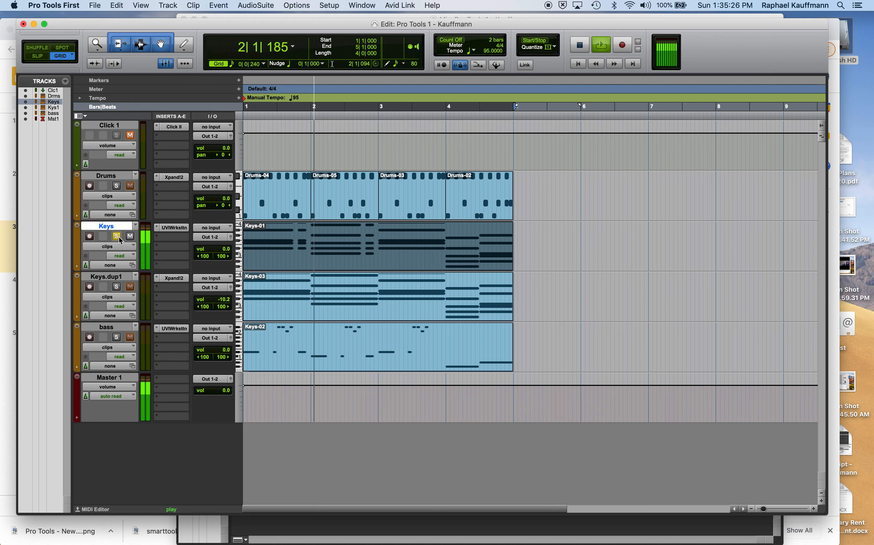
key("space")
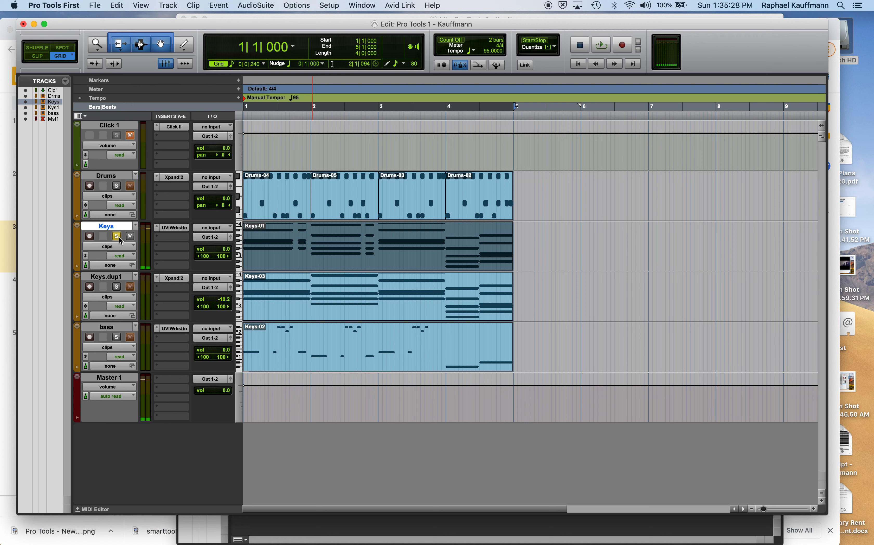
left_click(119, 236)
Switch to the Google Slides presentation, review the soundbank paths on slide 5 and the goals on slide 3, and return to Pro Tools First.
key("super+Tab")
key("super+Tab")
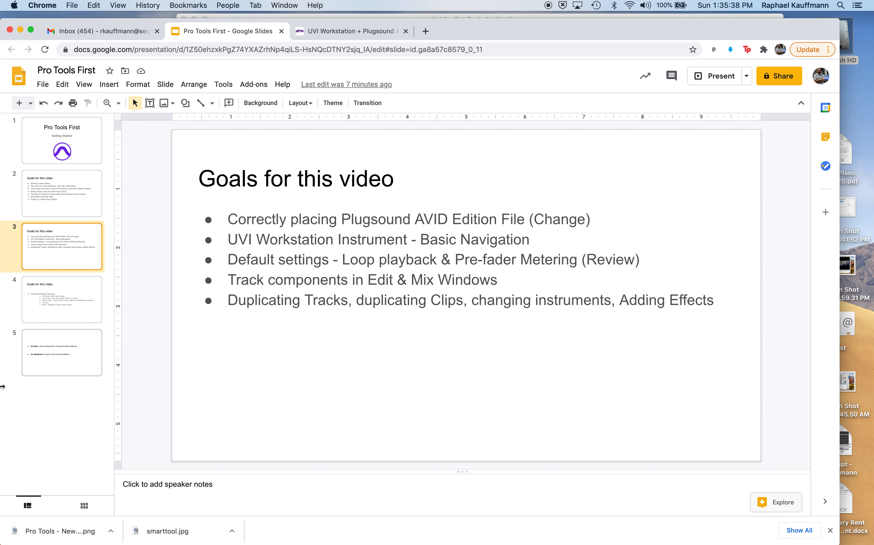
left_click(52, 355)
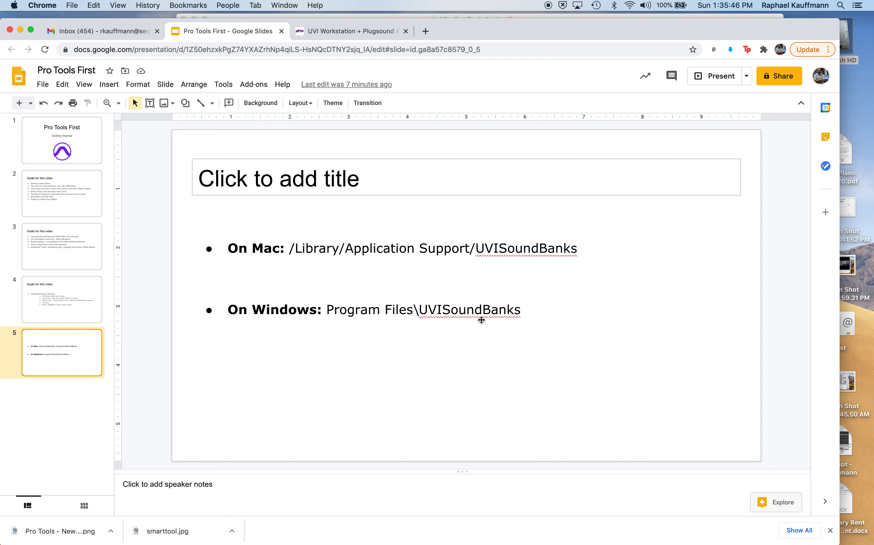
left_click(78, 235)
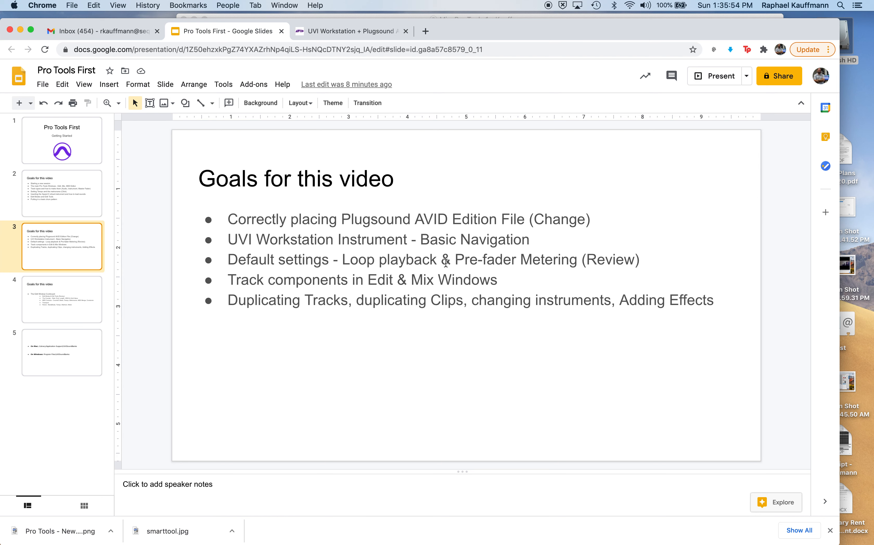
key("super+Tab")
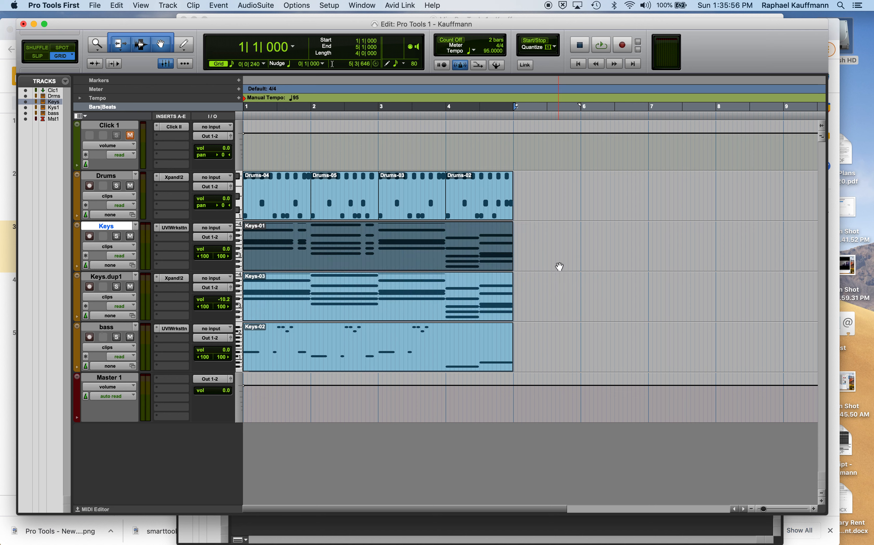
Turn off Loop Playback and play the Drums-02 clip selection once.
left_click(291, 4)
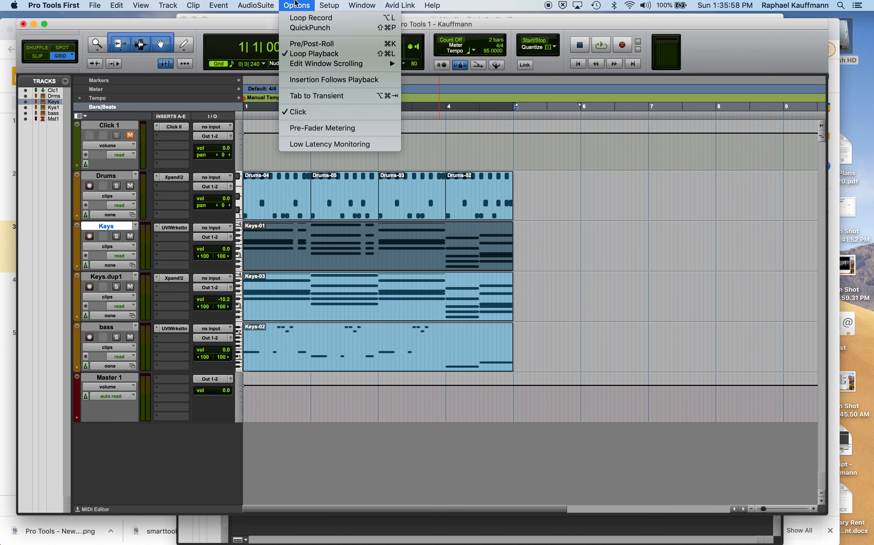
left_click(297, 57)
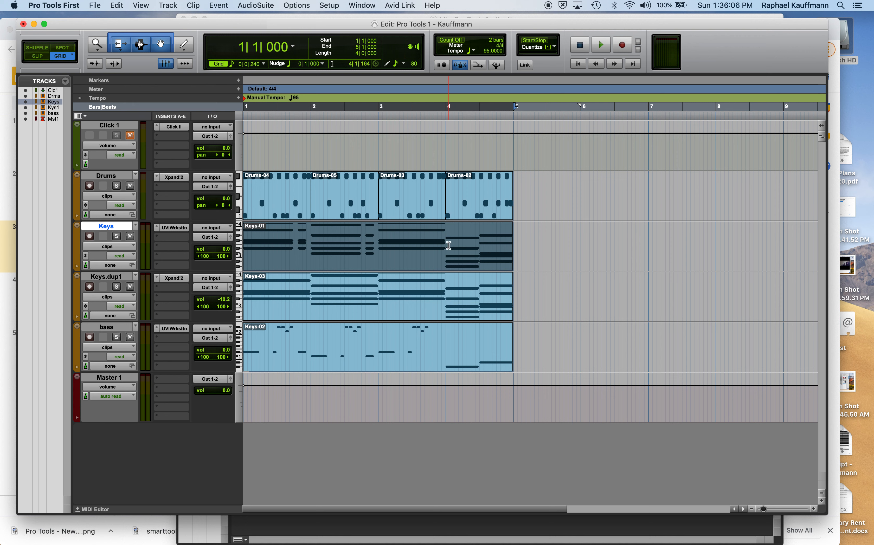
left_click(485, 207)
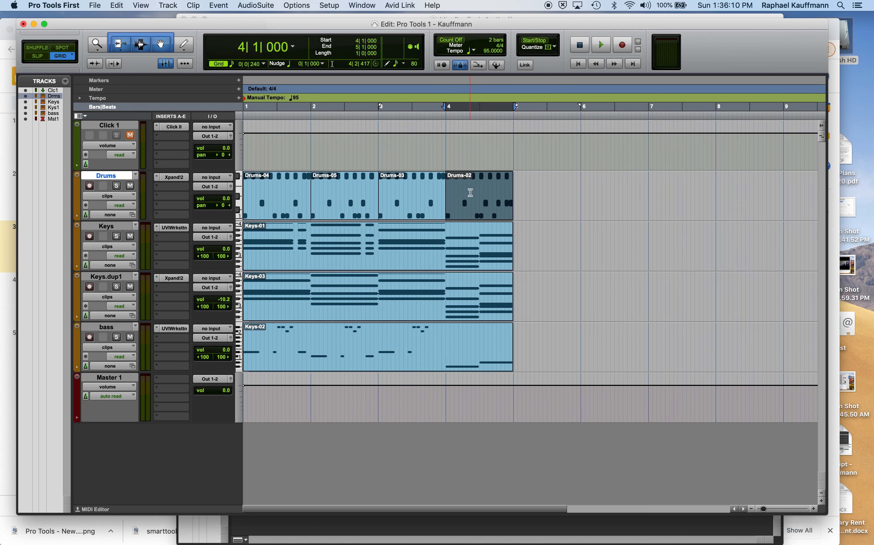
left_click(601, 46)
Turn Loop Playback back on and play the Drums-02 selection as a loop.
left_click(304, 7)
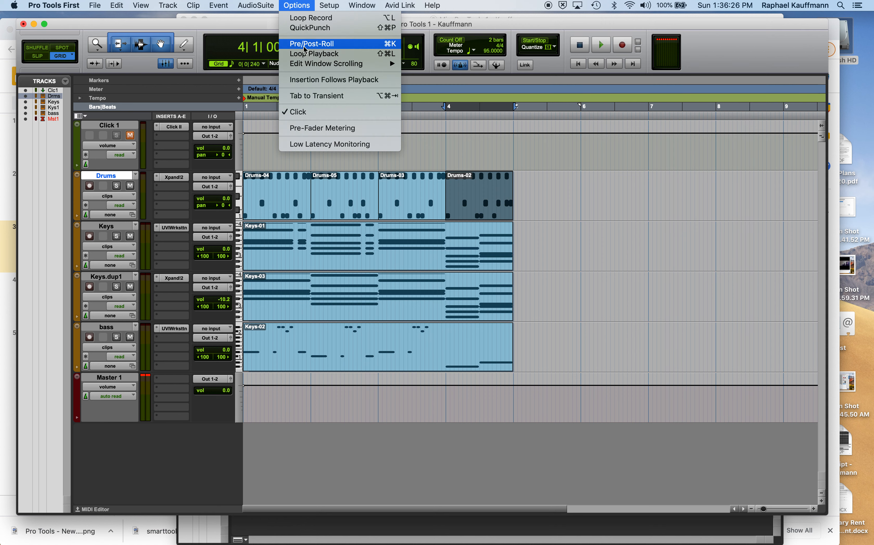
left_click(306, 55)
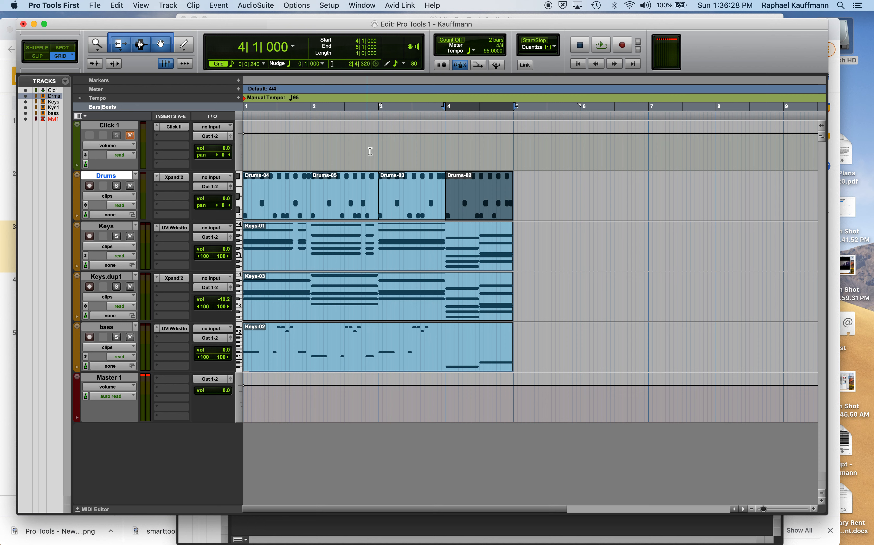
left_click(601, 45)
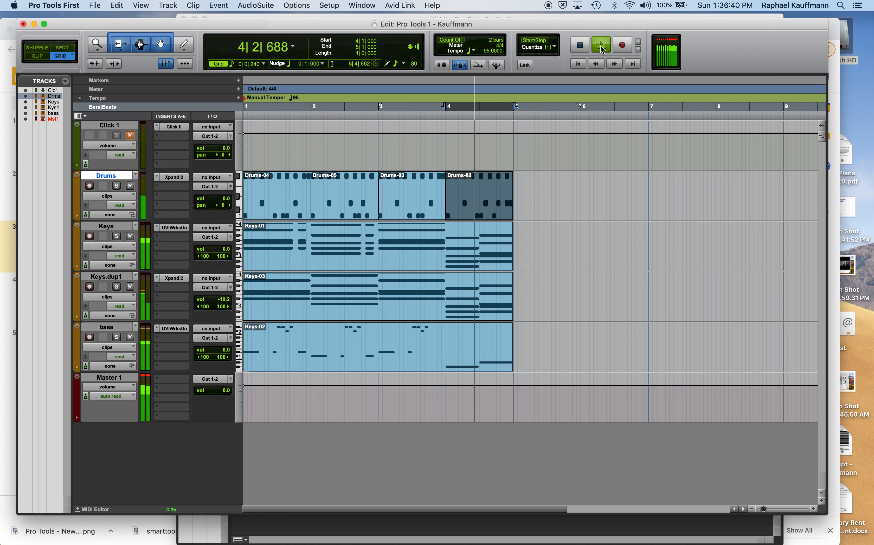
left_click(600, 45)
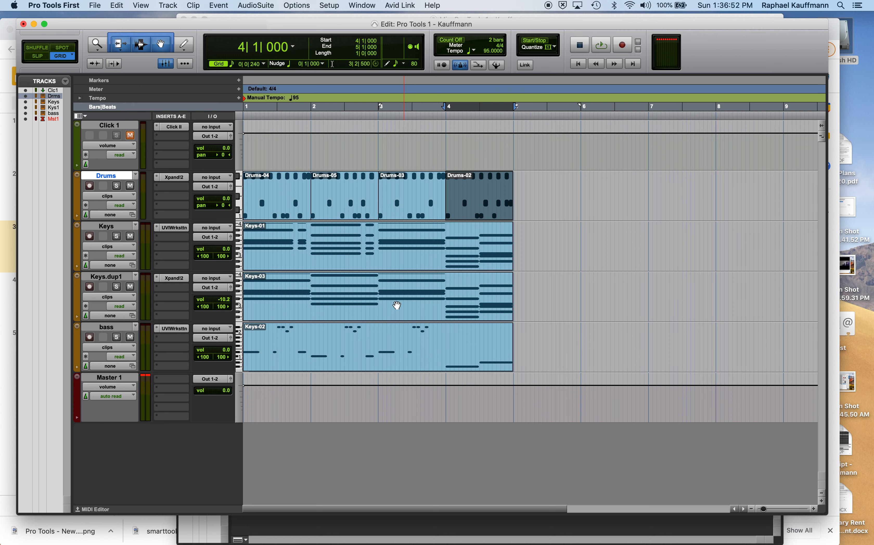
Select the Keys-01 clip and enable Pre-Fader Metering for the session.
left_click(358, 267)
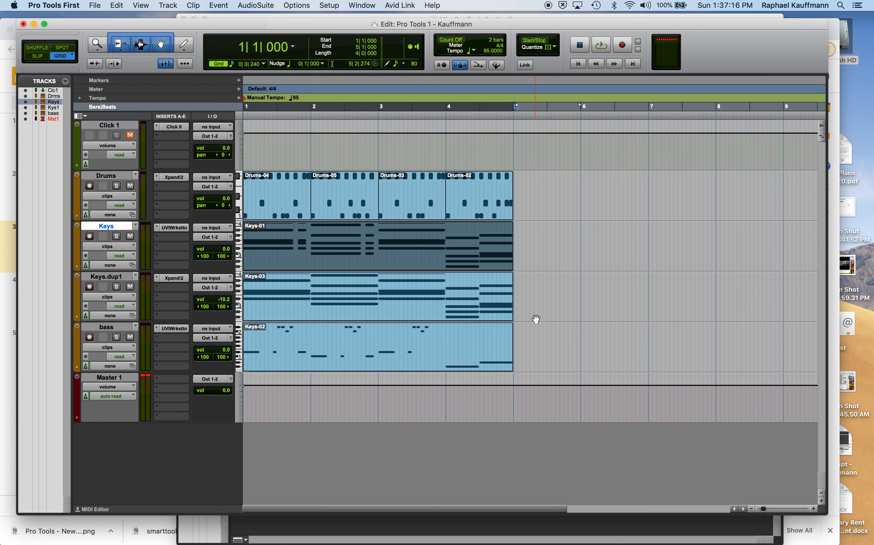
left_click(302, 5)
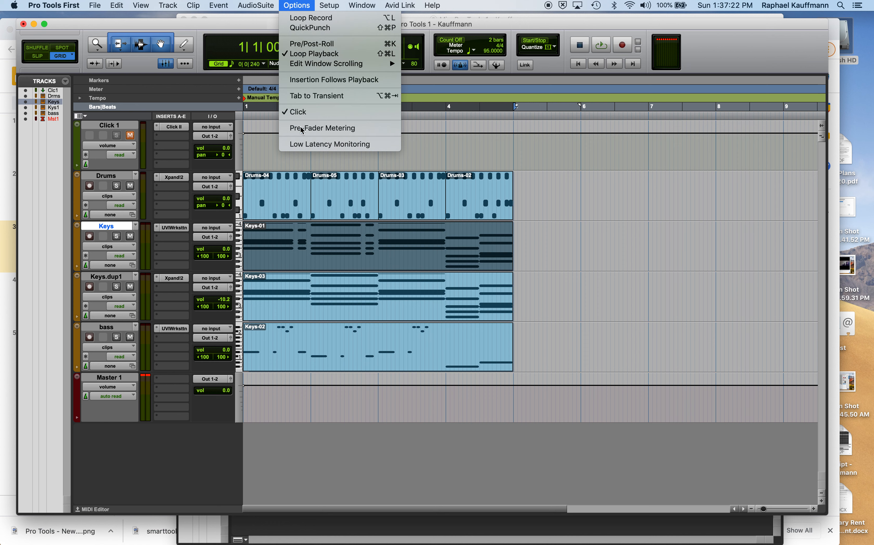
left_click(312, 5)
left_click(305, 4)
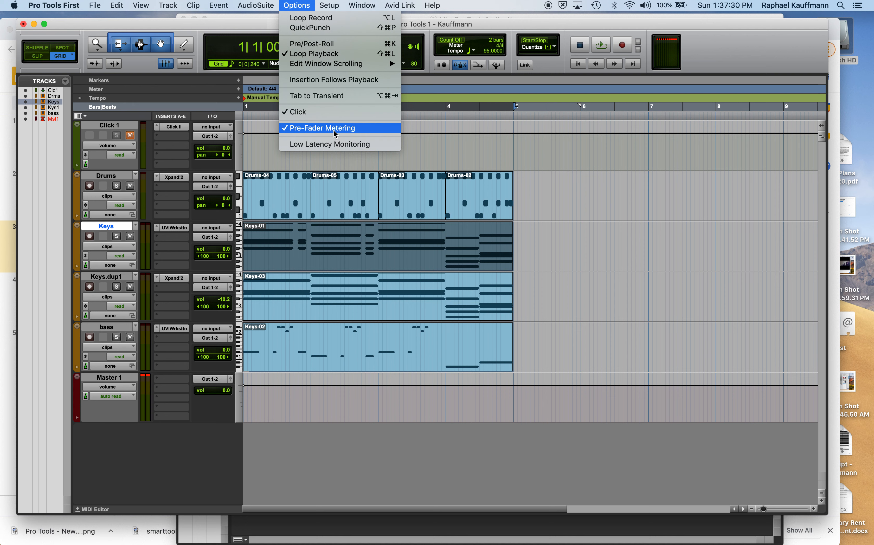
left_click(544, 233)
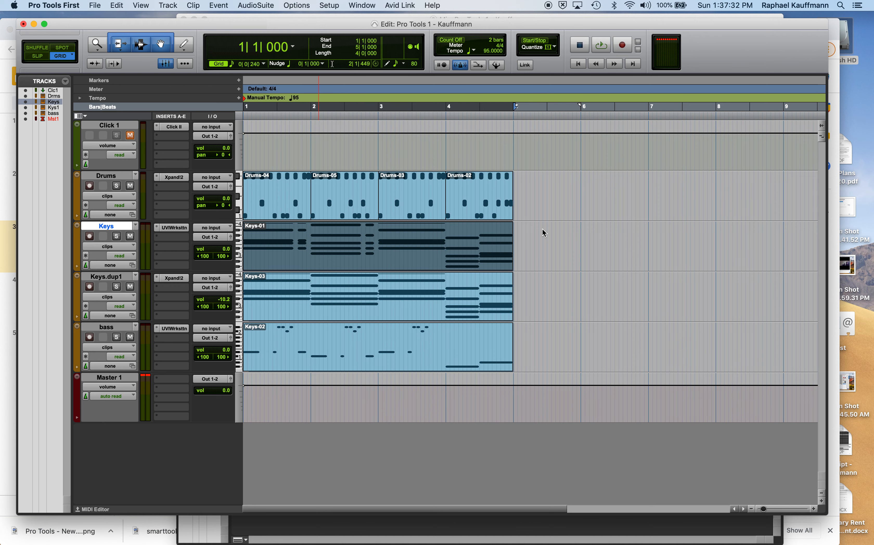
Show the Mix window and solo the Keys.dup1 track while playing the session to watch its meters.
key("super+equal")
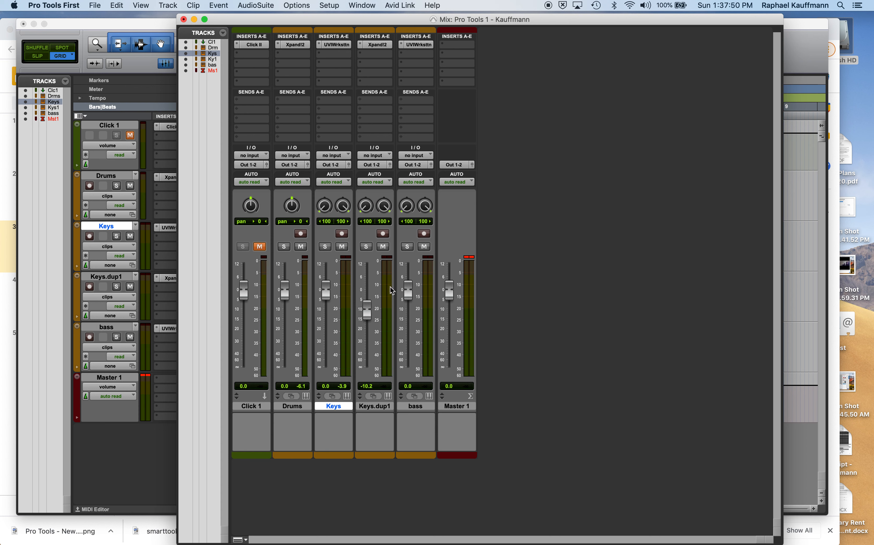
key("space")
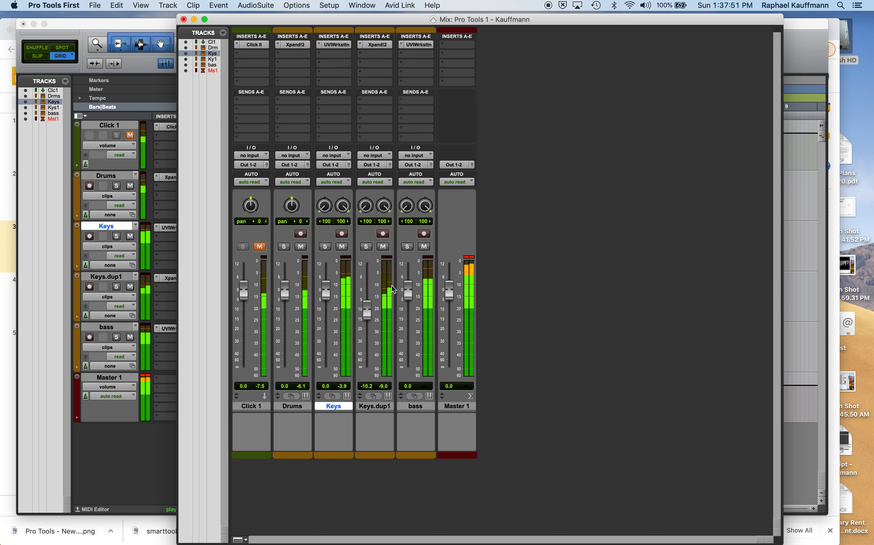
left_click(366, 247)
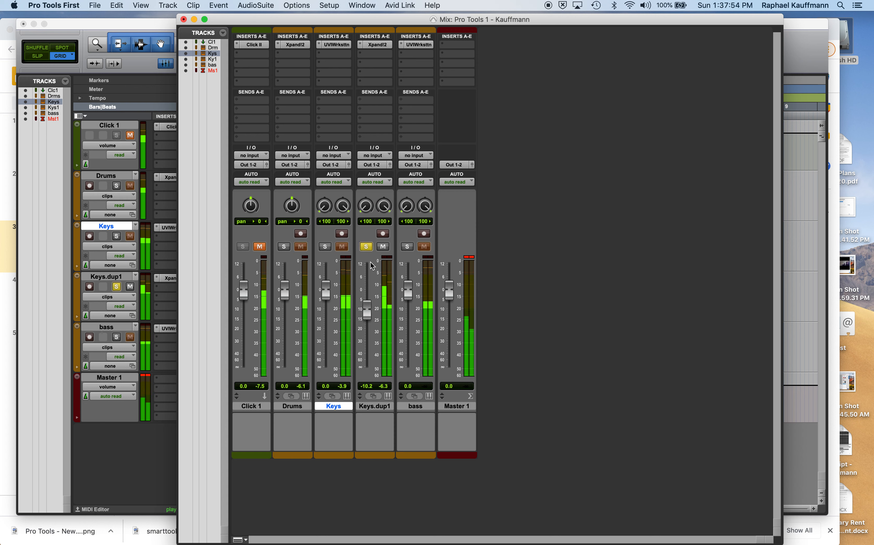
key("space")
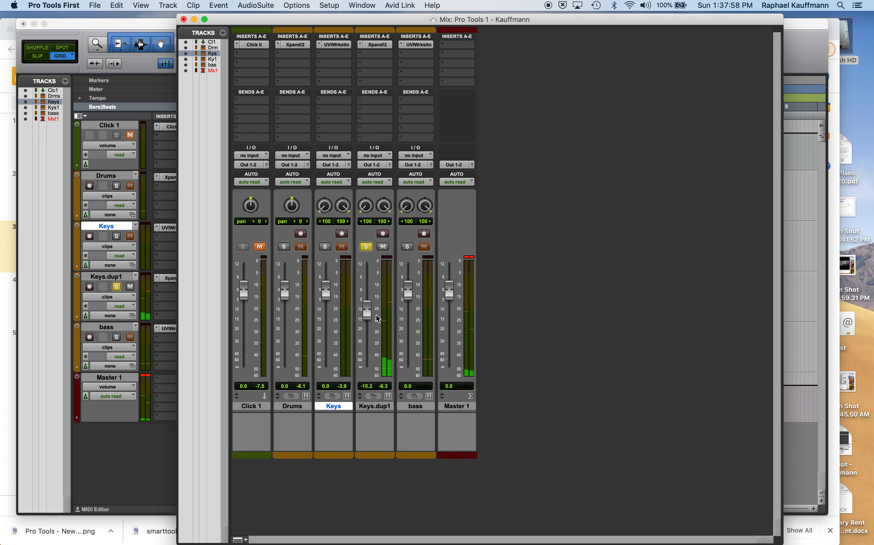
Raise the Keys.dup1 volume fader to about -2.2 dB, pull it fully down to -∞, and start playback to check its pre-fader meter.
left_click_drag(368, 315, 367, 302)
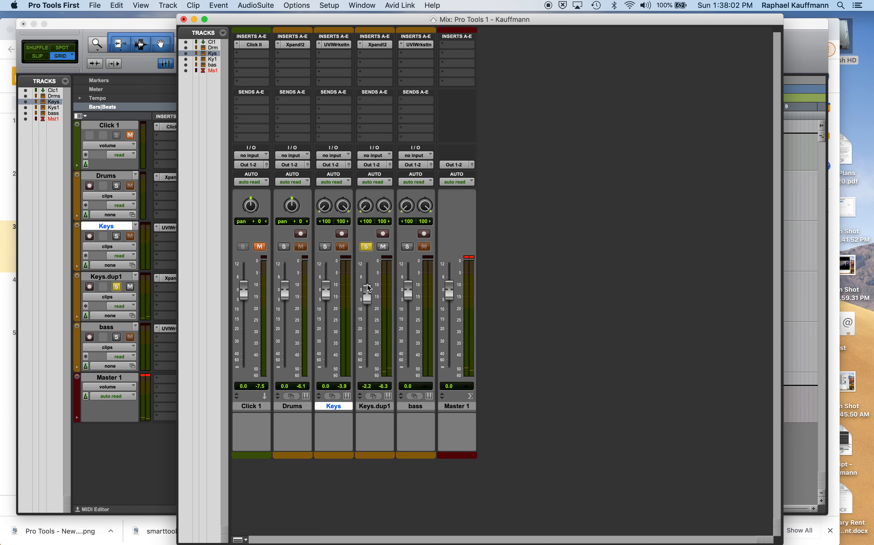
mouse_move(370, 301)
left_mouse_down()
mouse_move(366, 291)
mouse_move(365, 305)
mouse_move(364, 298)
left_mouse_up()
left_click_drag(367, 294, 361, 389)
key("space")
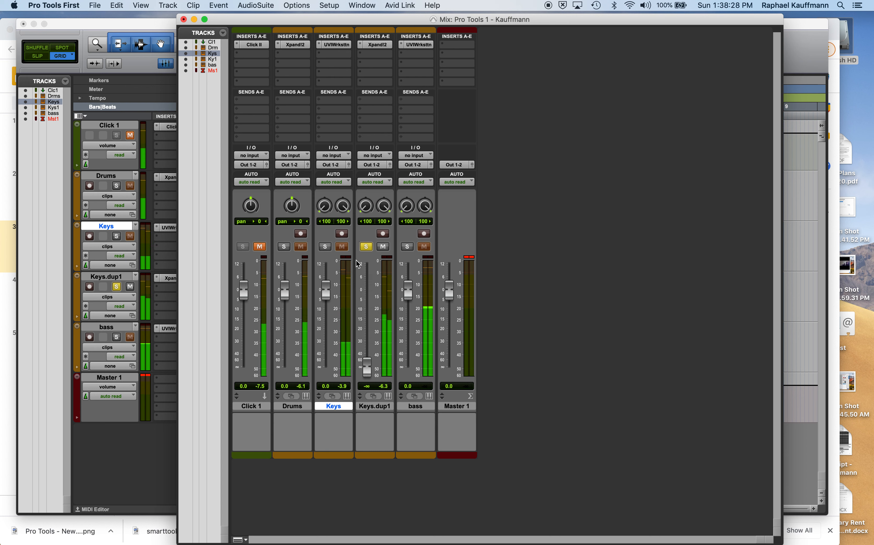
Disable Pre-Fader Metering for the session and check the option's setting.
left_click(289, 4)
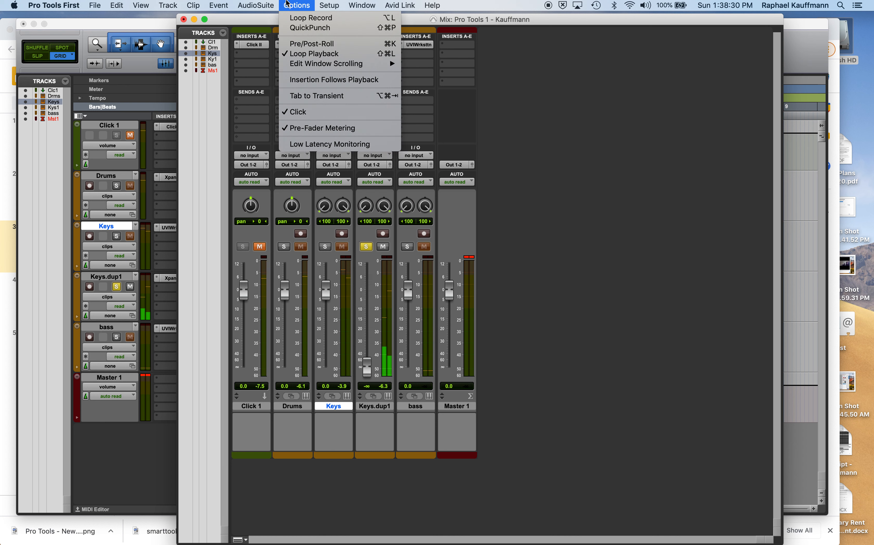
left_click(299, 128)
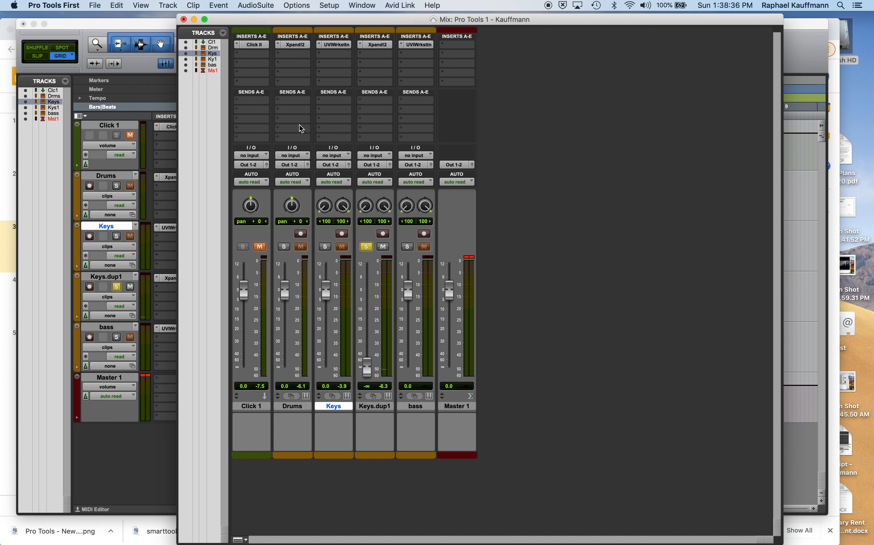
left_click(301, 5)
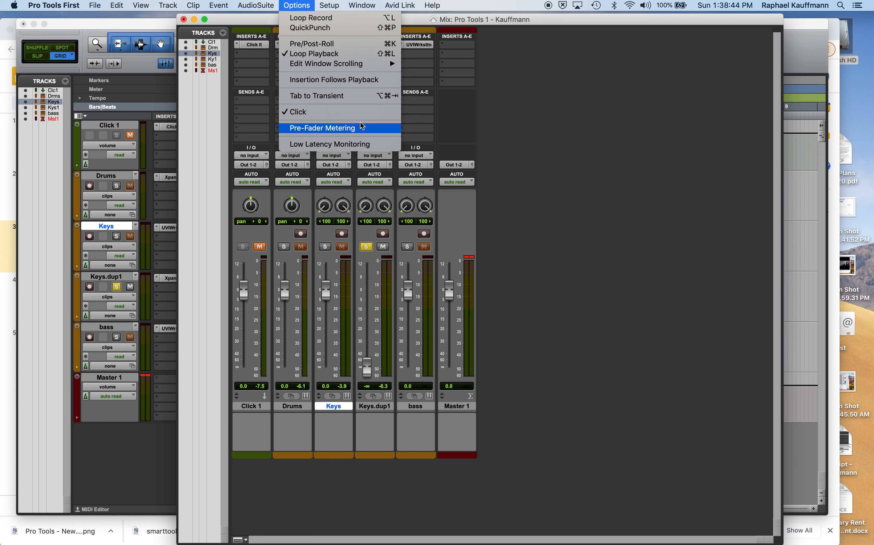
left_click(581, 152)
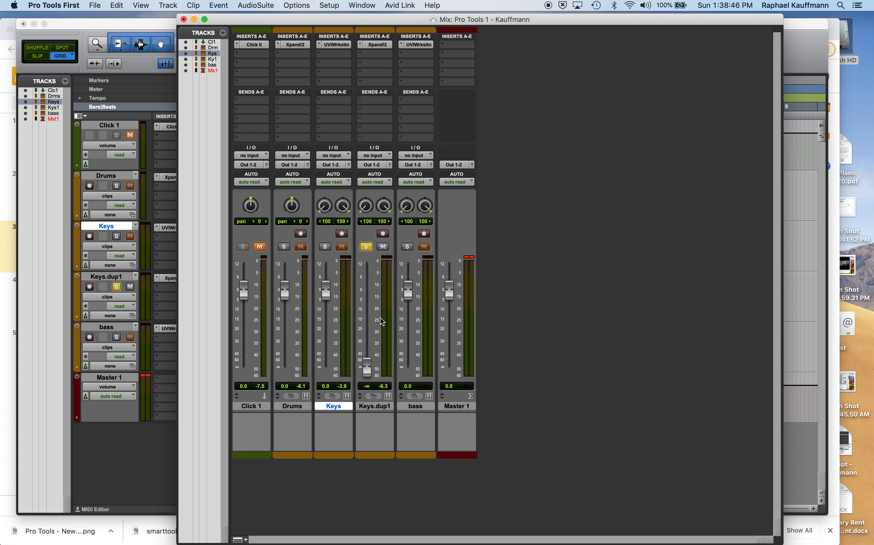
Play the session and switch between the Edit and Mix windows to compare the meters while the Keys.dup1 fader is fully down.
key("space")
key("space")
key("space")
left_click(803, 318)
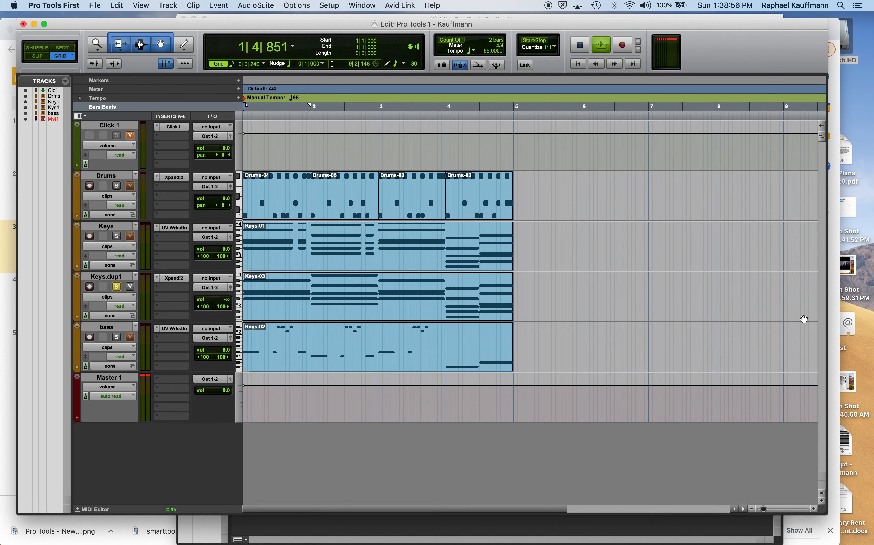
key("space")
key("super+equal")
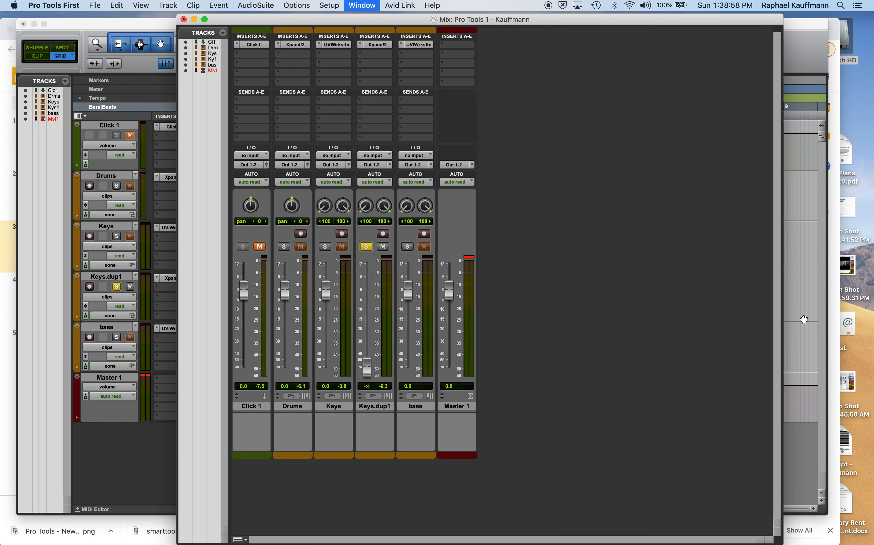
Raise the Keys.dup1 volume fader to about -10.5 dB during playback and turn off the track's solo.
key("space")
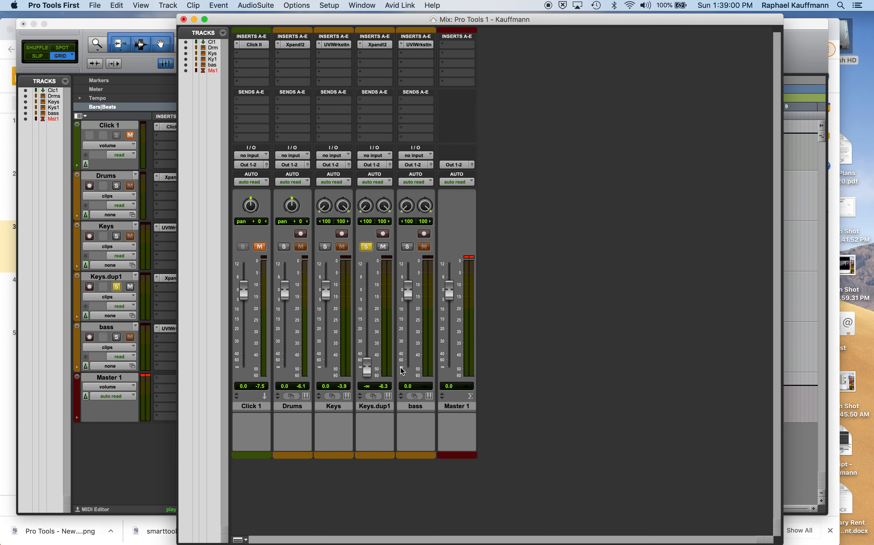
left_click_drag(366, 371, 366, 315)
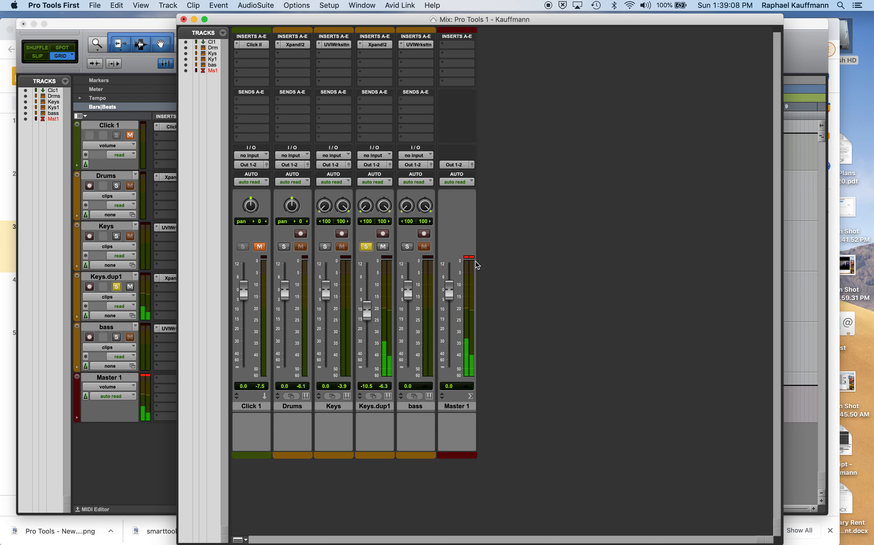
left_click(368, 248)
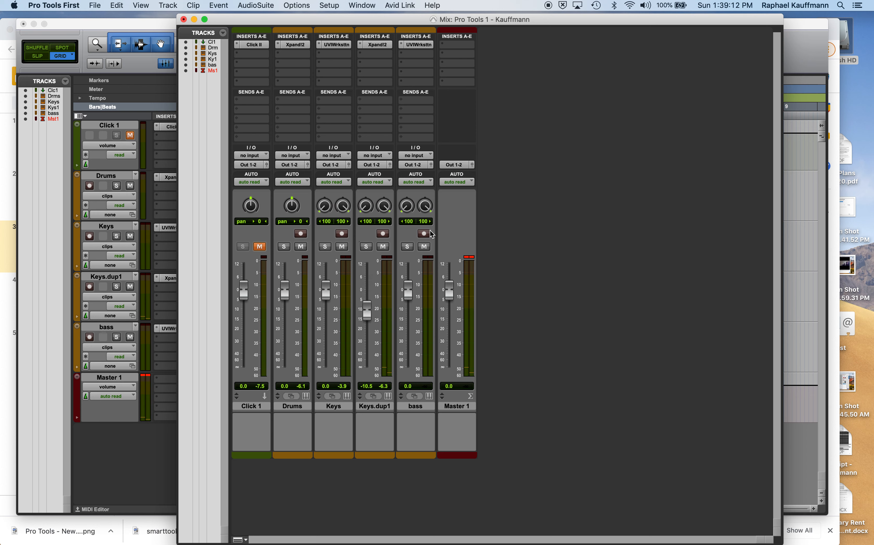
Check the video goals slide in Chrome, return to Pro Tools First and select the Drums track in the Edit window.
key("super+Tab")
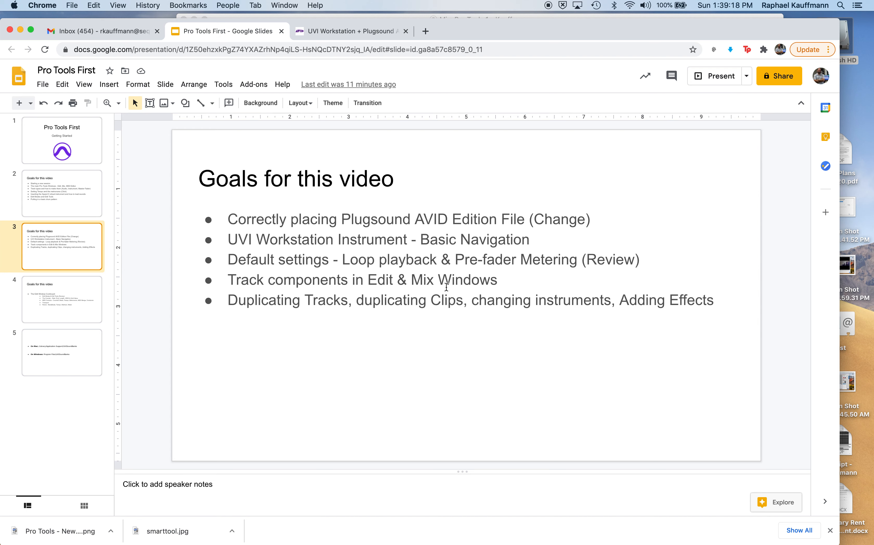
key("super+Tab")
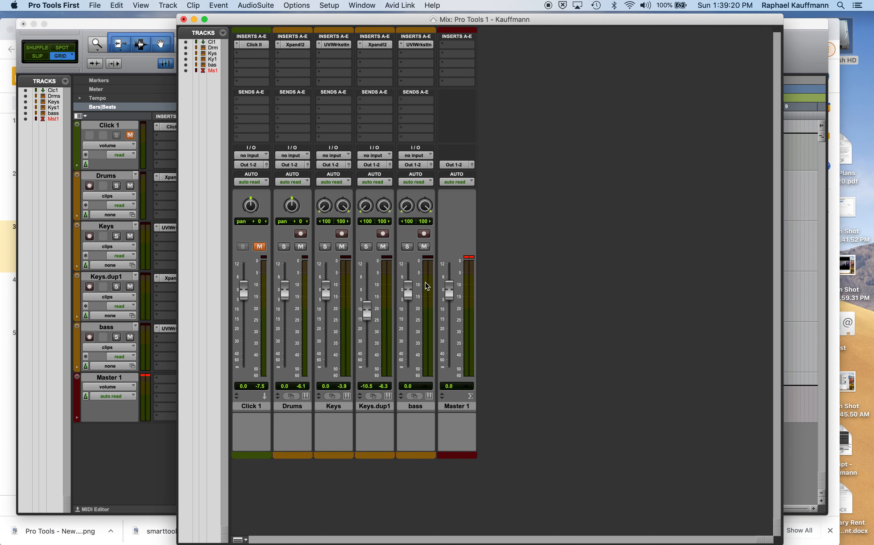
left_click(154, 474)
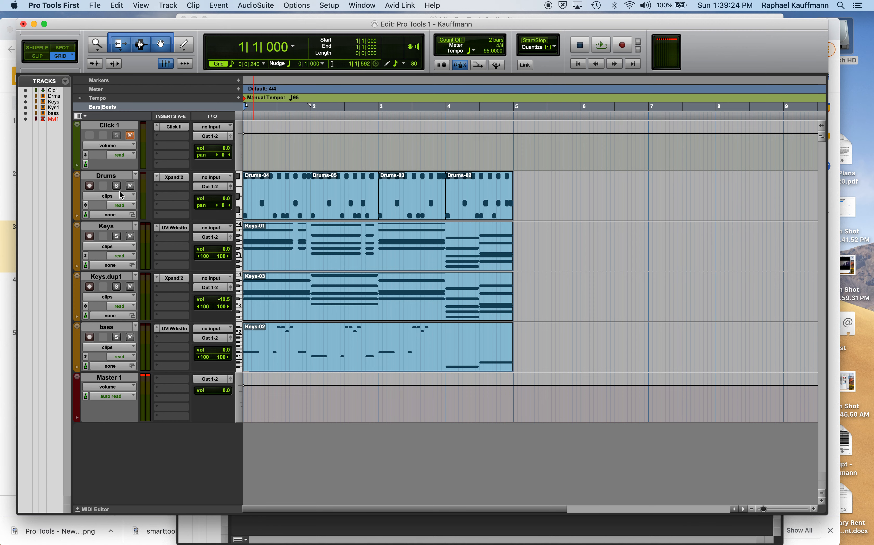
left_click(111, 176)
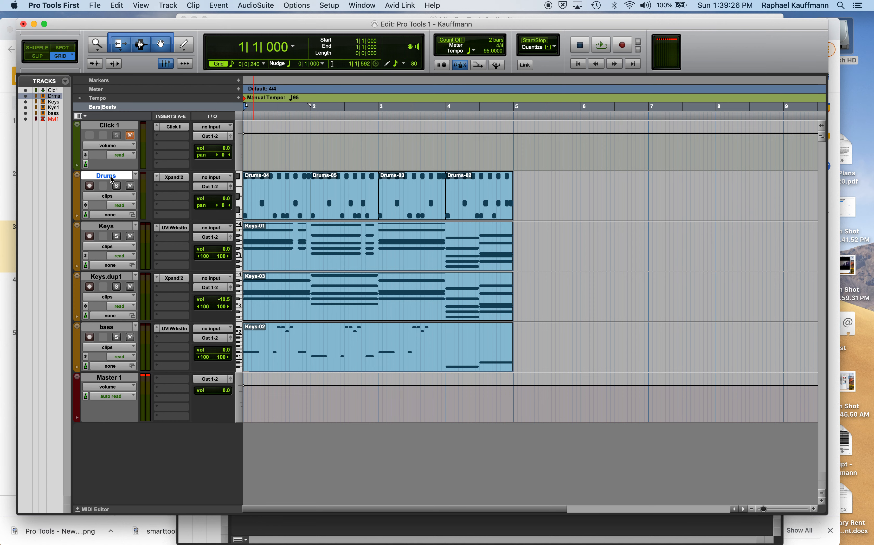
Reposition and widen the Mix window and lower the Keys volume fader to about -1.7 dB.
key("super+equal")
left_click_drag(251, 19, 147, 18)
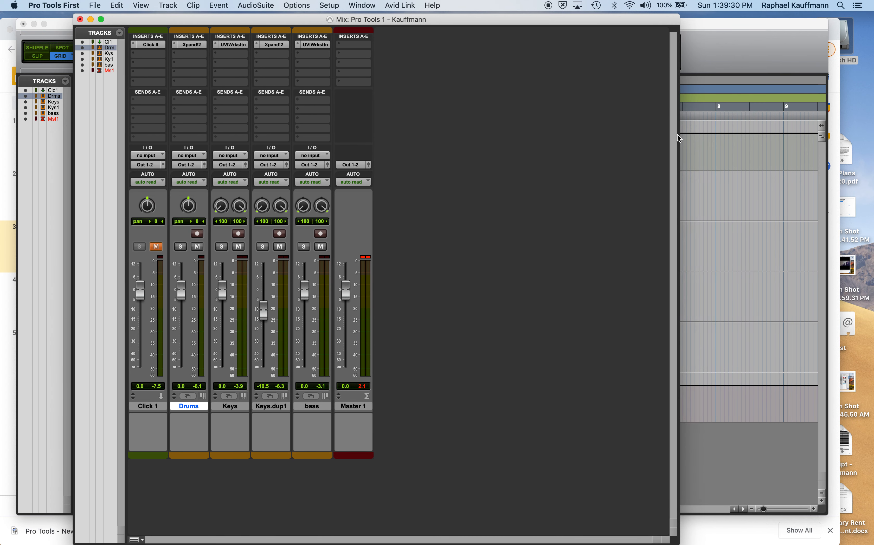
left_click_drag(679, 139, 770, 142)
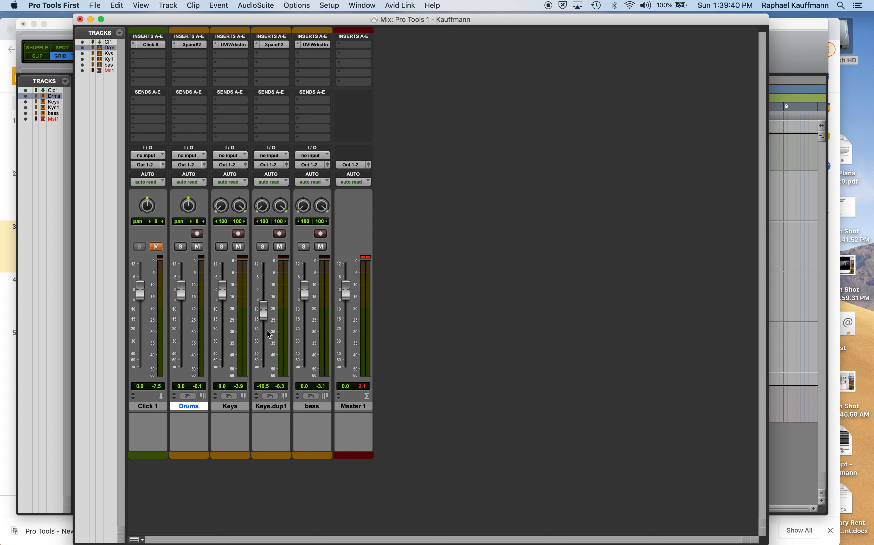
left_click_drag(222, 296, 221, 291)
Duplicate the bass track seven times with its active playlist, automation, inserts and sends, inserting the copies after the last selected track.
left_click(315, 408)
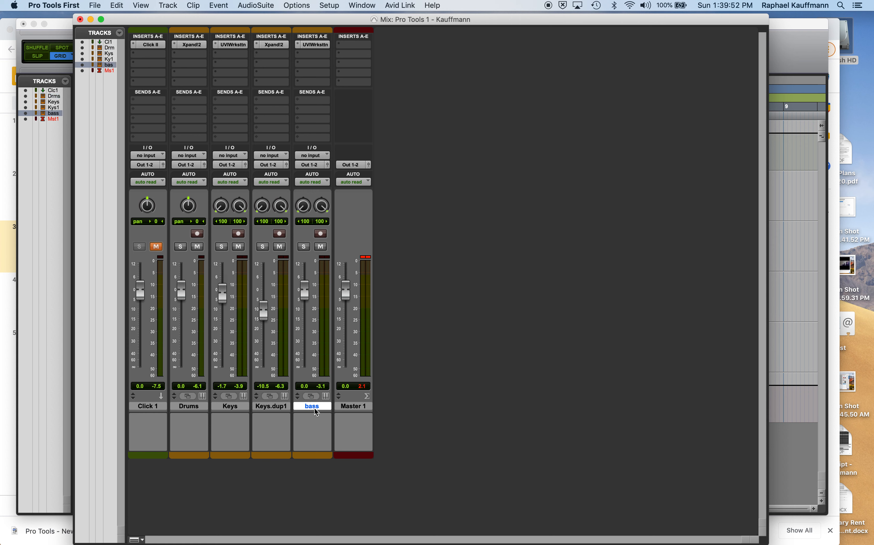
left_click(165, 9)
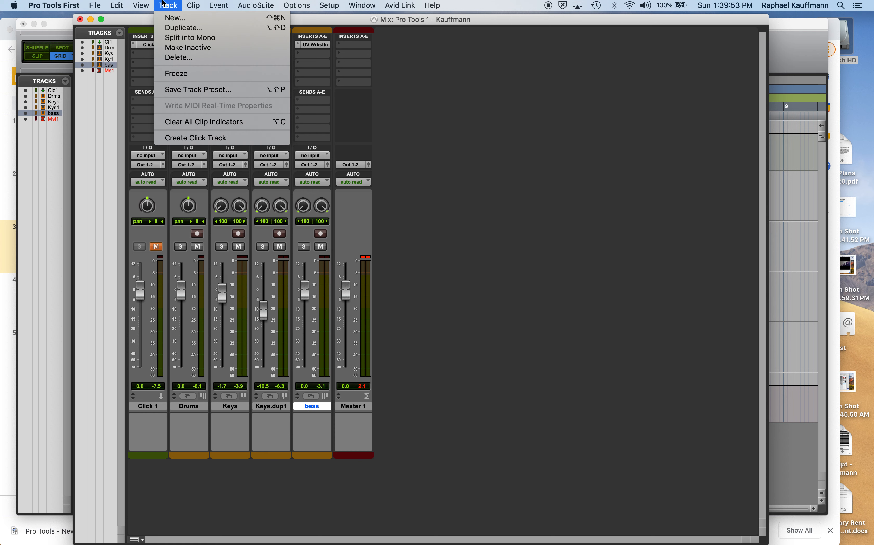
left_click(174, 27)
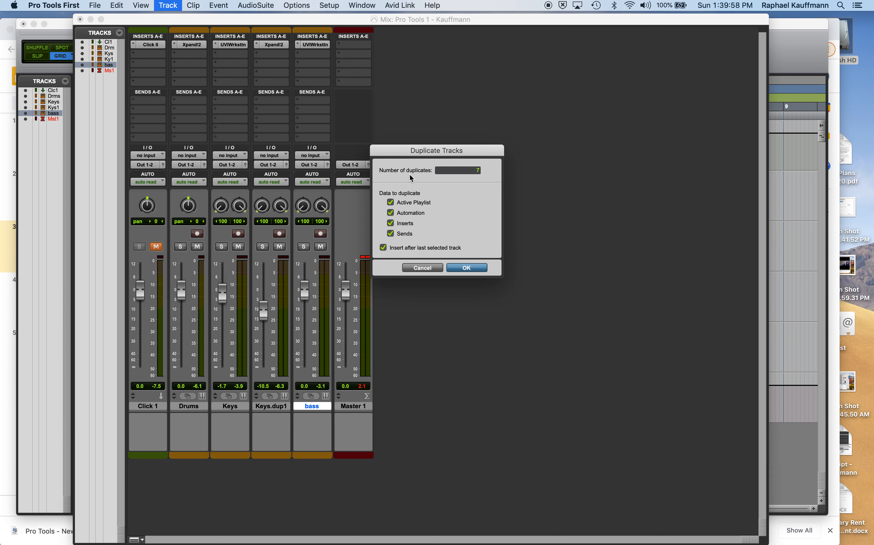
type("7")
key("Return")
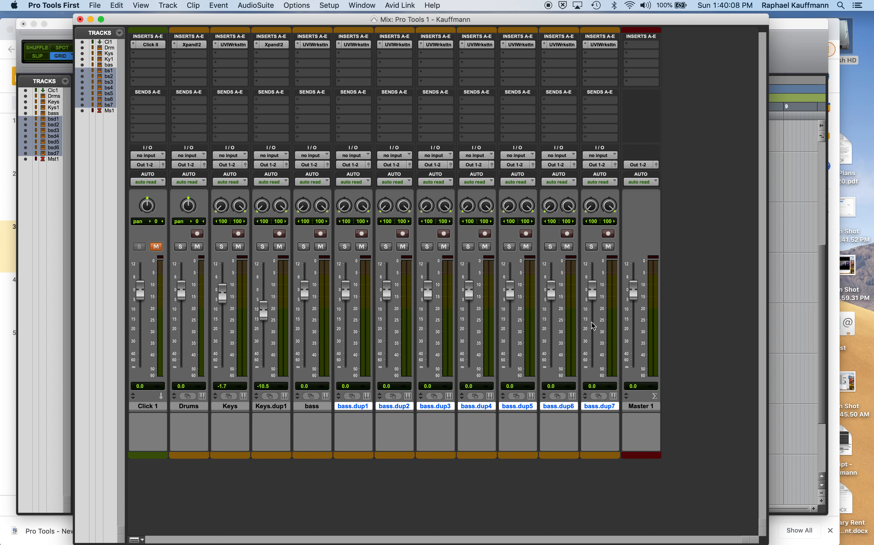
Select the Keys, Keys.dup1 and bass tracks one after another in the Mix window.
left_click(230, 406)
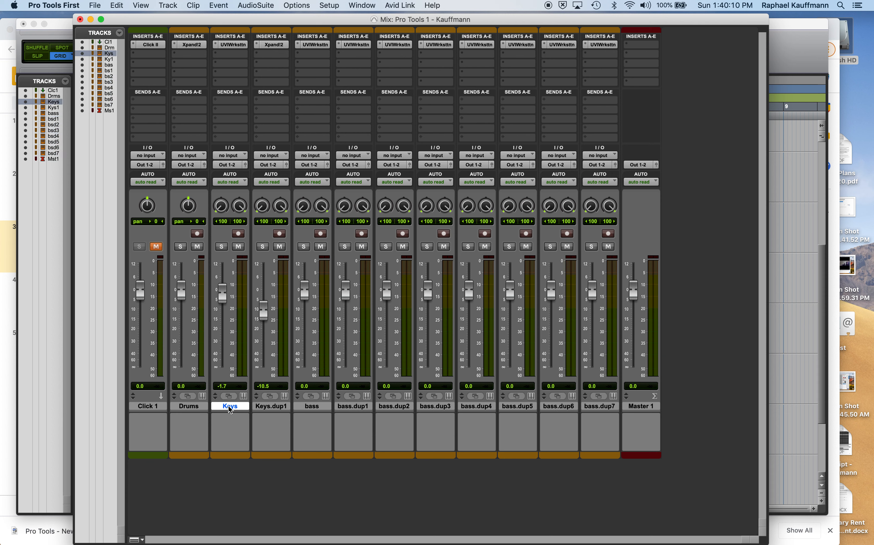
left_click(269, 406)
left_click(309, 407)
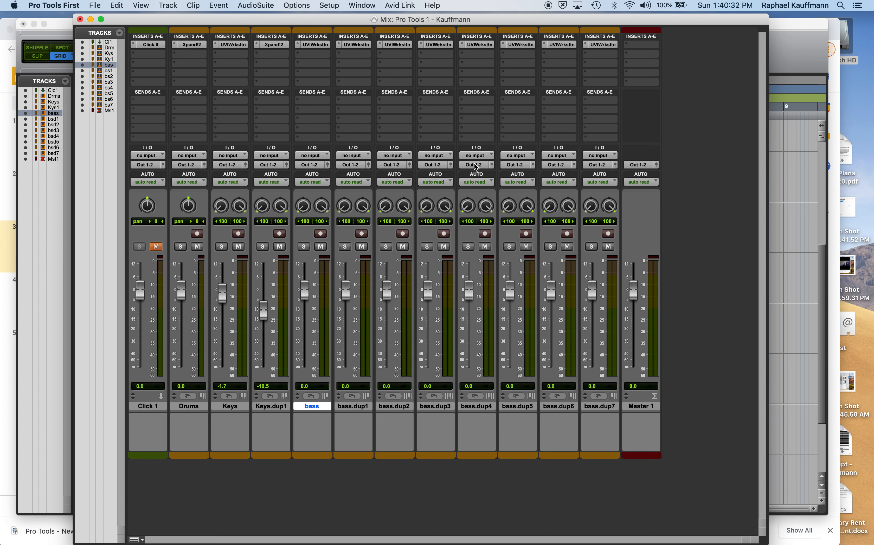
Delete the seven duplicate tracks bass.dup1 through bass.dup7, including their active clips.
left_click(364, 407)
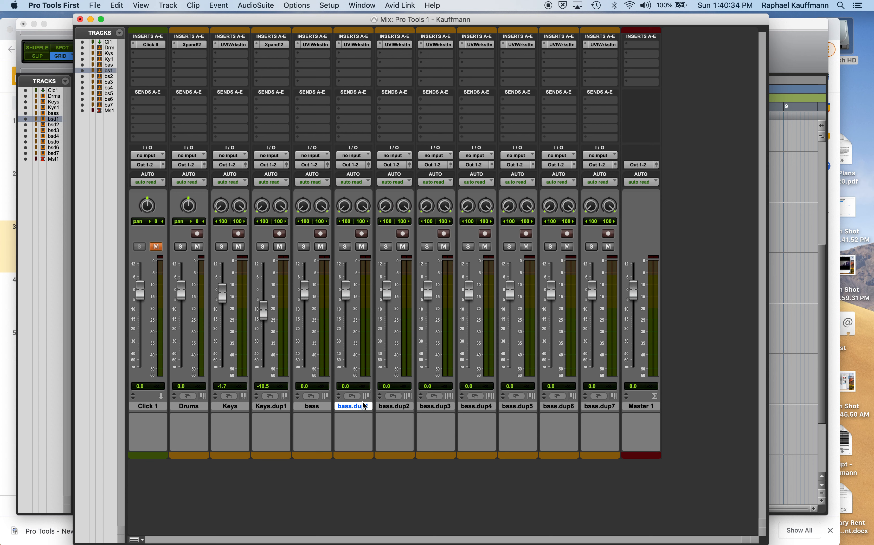
left_click(599, 407, "shift")
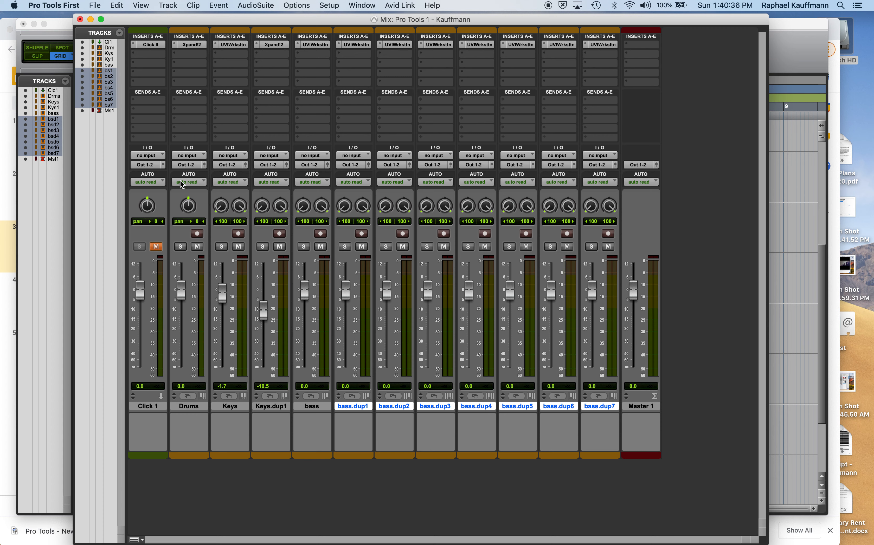
left_click(168, 5)
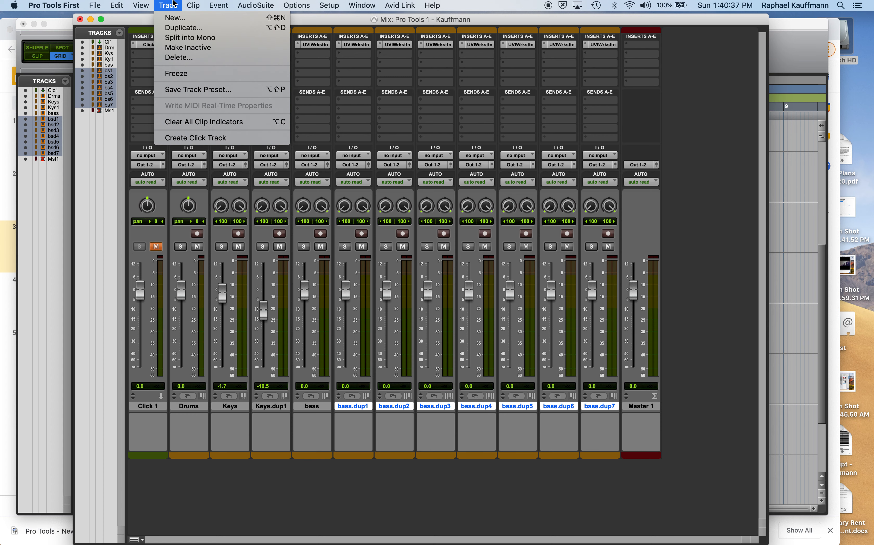
left_click(181, 59)
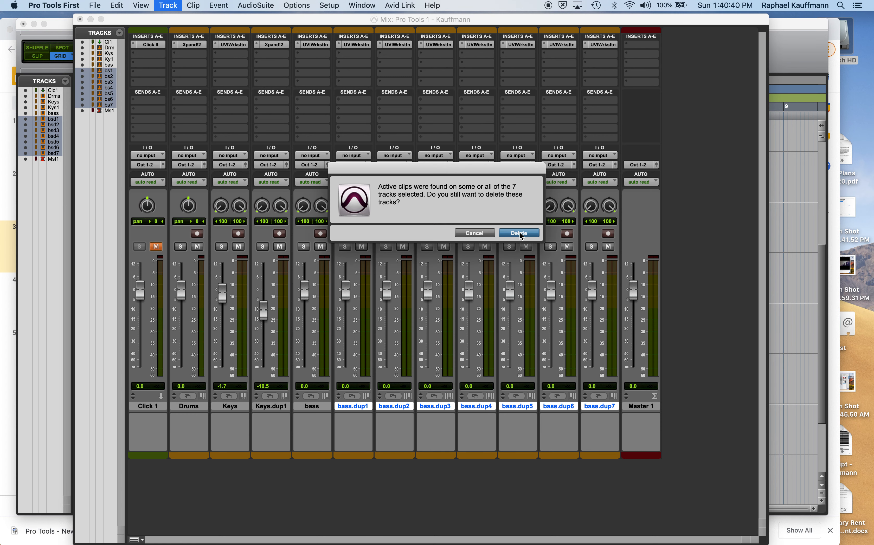
left_click(516, 233)
Bring up the Edit window, select the Drums track and try record enable on Drums, Keys and Drums again.
left_click(782, 270)
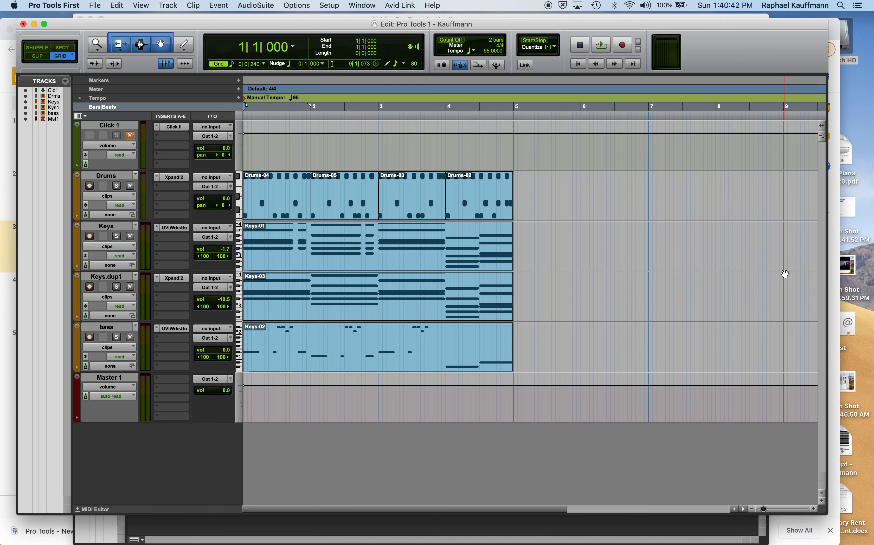
left_click(107, 177)
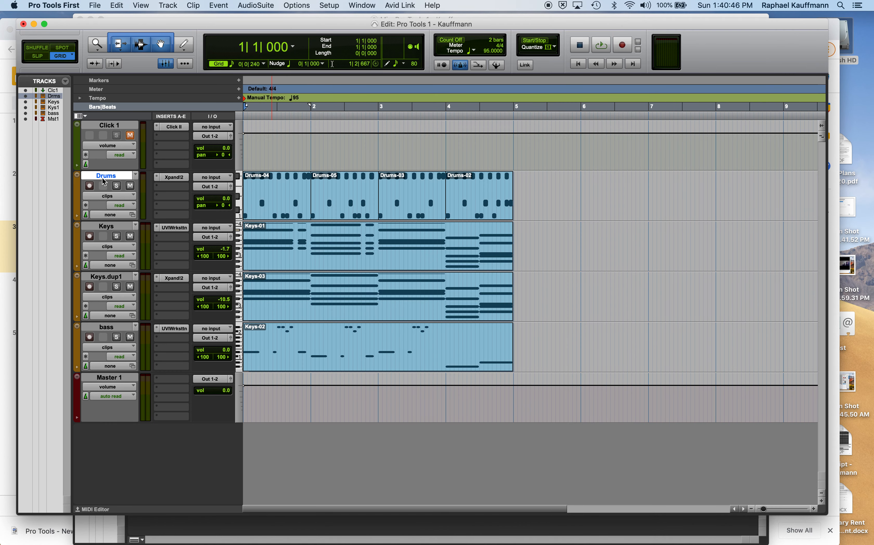
left_click(90, 186)
left_click(90, 236)
left_click(91, 186)
Create one new mono audio track in ticks named test below the Drums track.
left_click(169, 5)
left_click(177, 22)
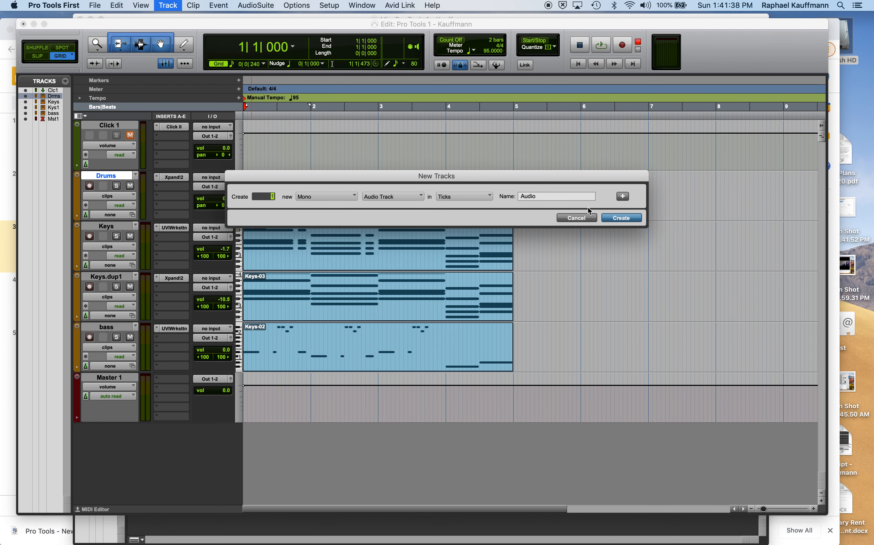
key("Tab")
type("test")
key("Return")
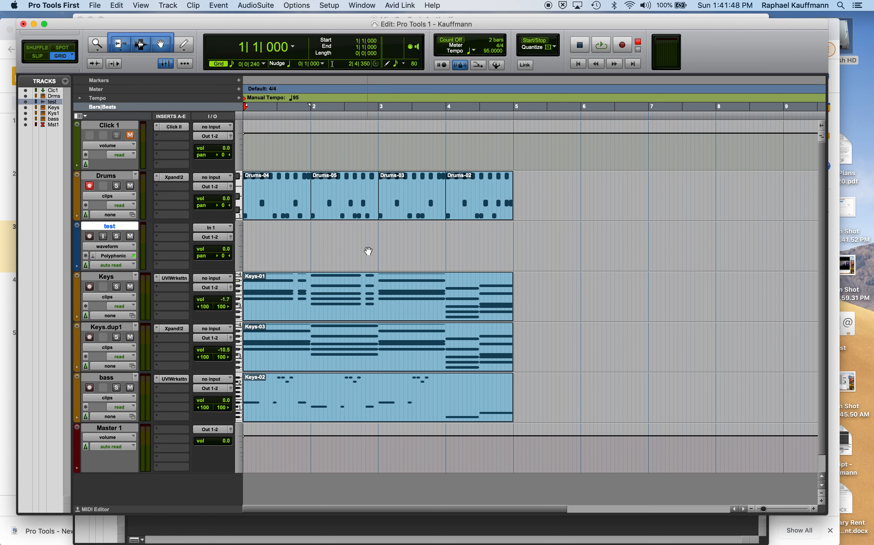
Try record enable on the test audio track and delete that track.
left_click(90, 237)
left_click(169, 2)
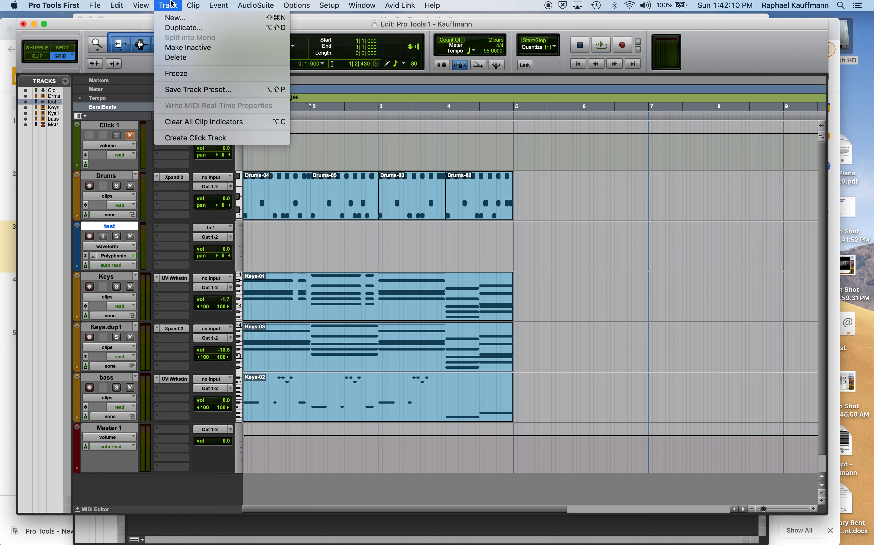
left_click(173, 57)
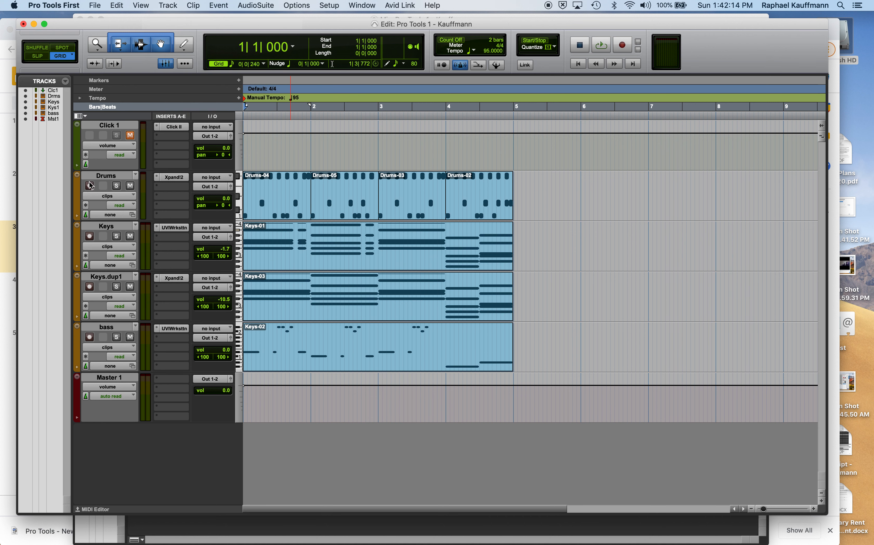
Select the Drums-04 clip and solo the Drums track while playing the selection as a loop.
left_click(272, 214)
key("space")
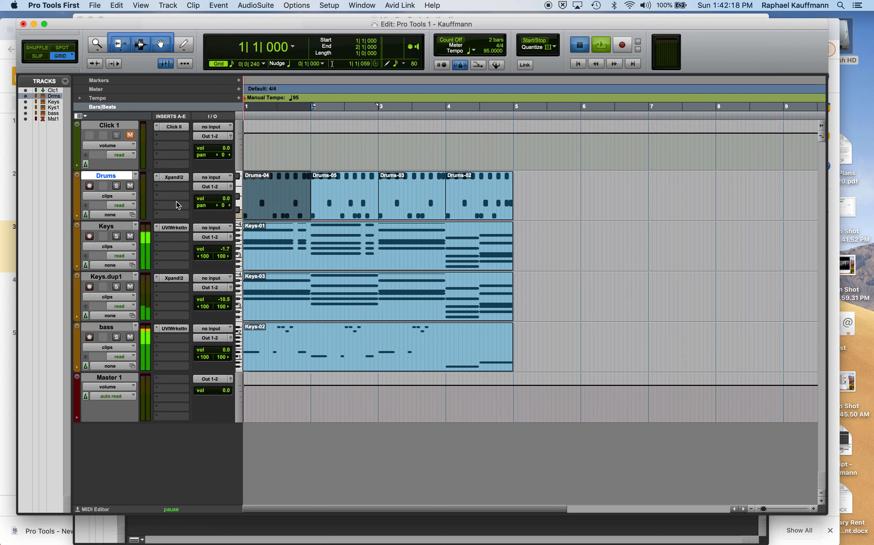
key("space")
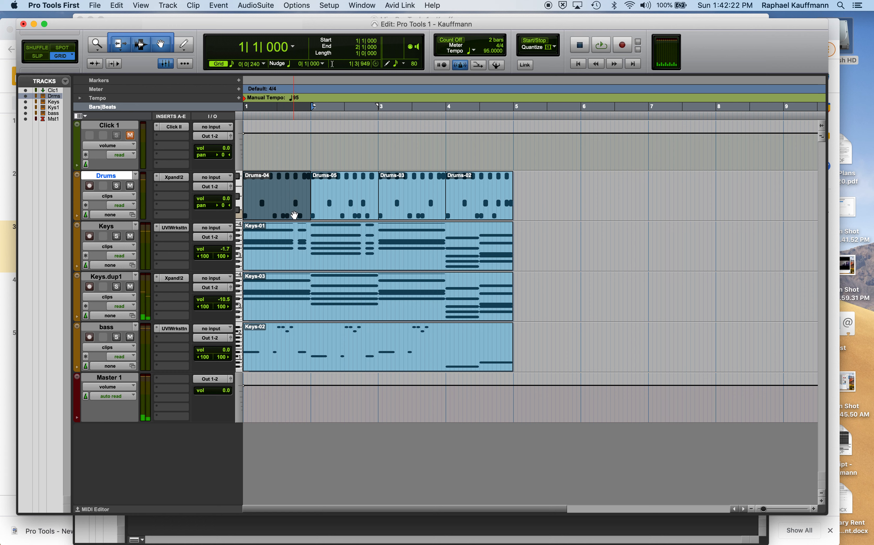
key("space")
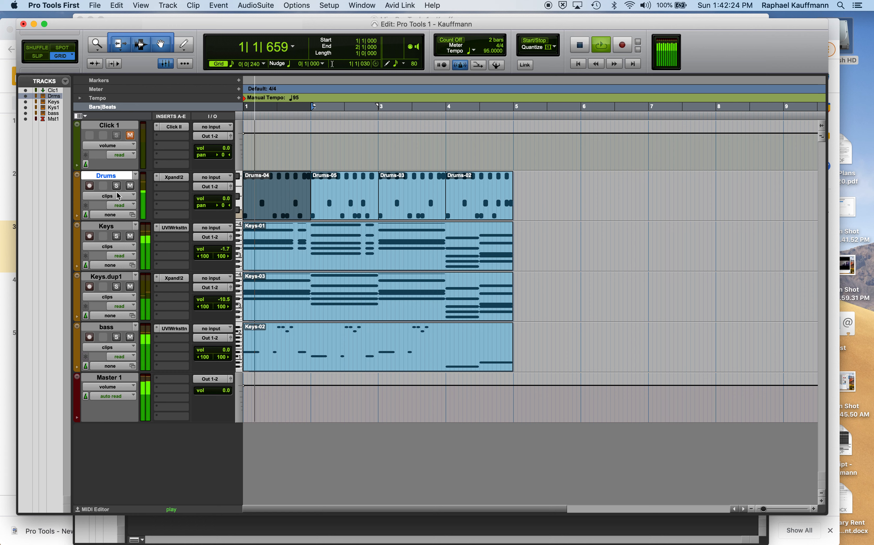
left_click(117, 186)
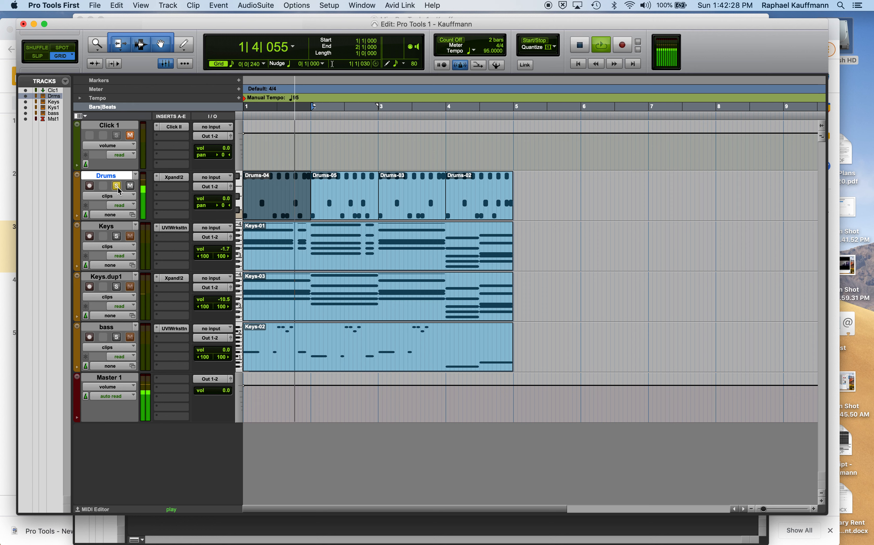
Restart loop playback of the Drums-04 selection and solo the Keys, Keys.dup1 and bass tracks as it plays.
key("space")
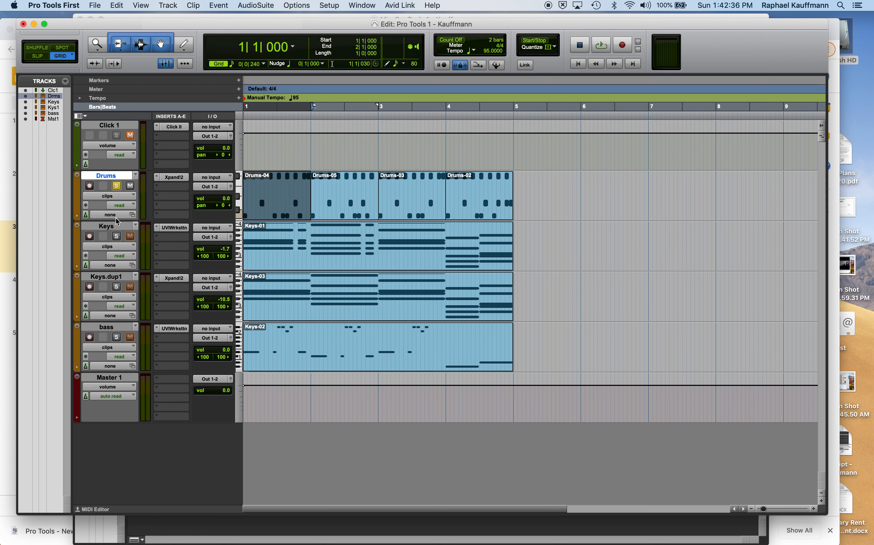
key("space")
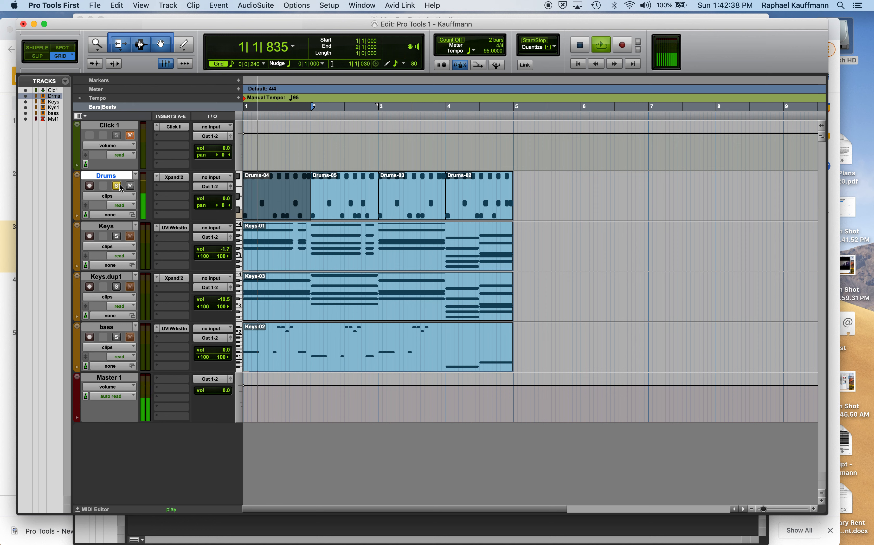
left_click(117, 238)
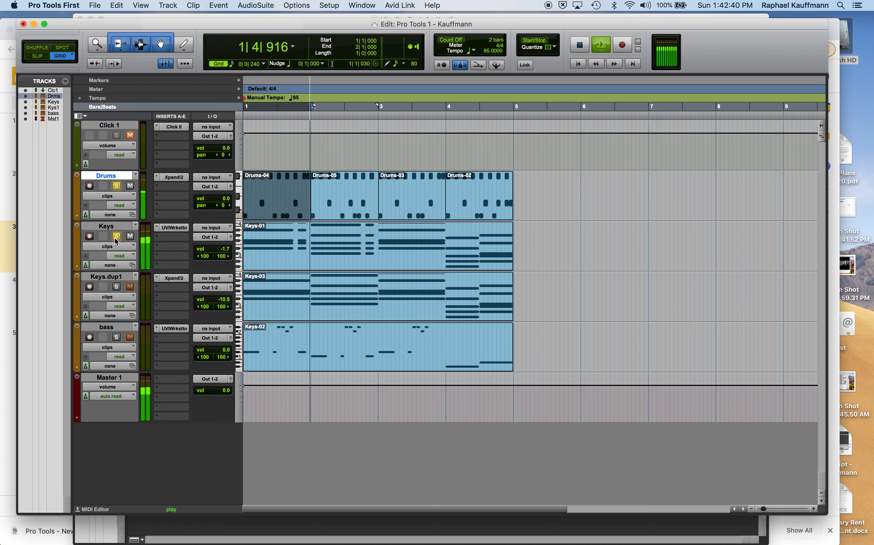
left_click(117, 288)
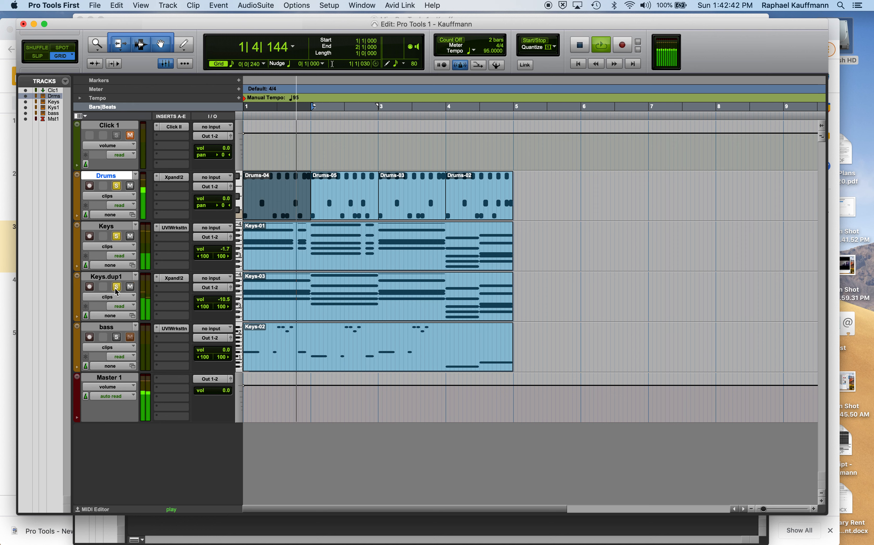
left_click(117, 338)
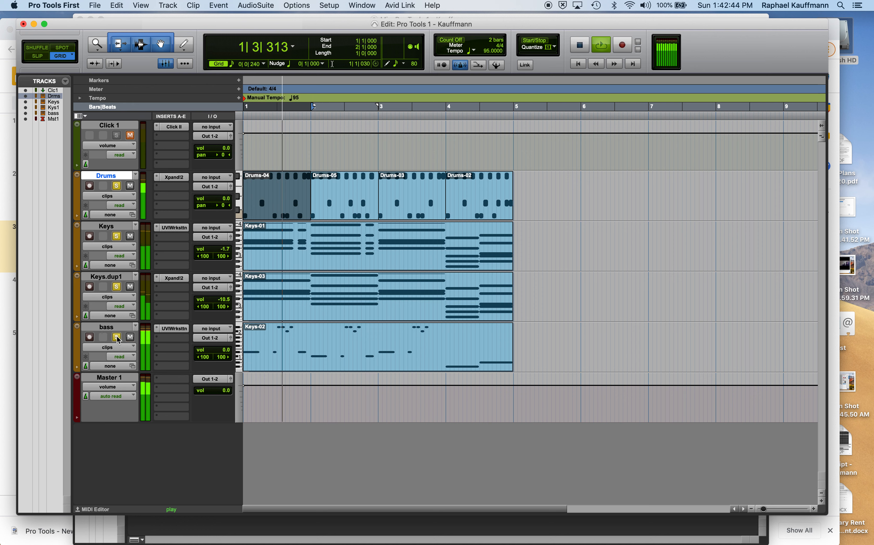
key("space")
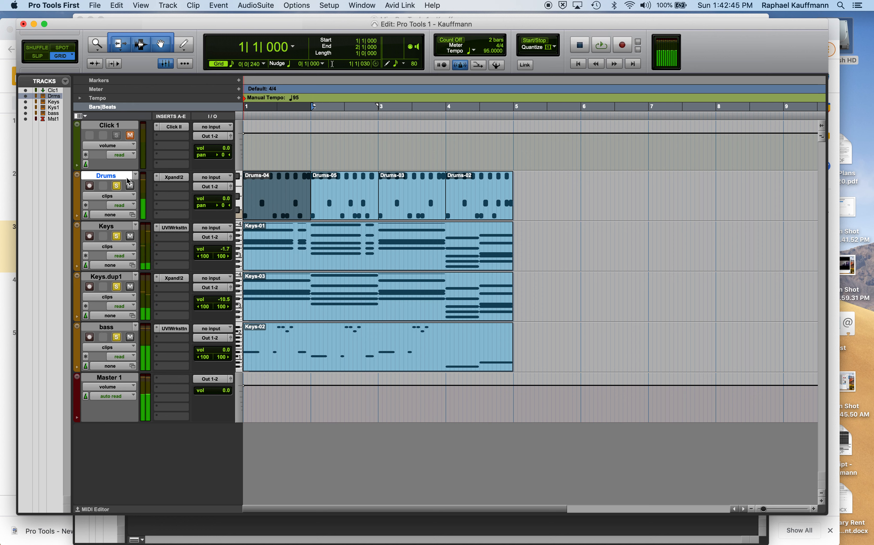
Clear the solo on the bass, Keys.dup1, Keys and Drums tracks.
left_click(117, 337)
left_click(116, 287)
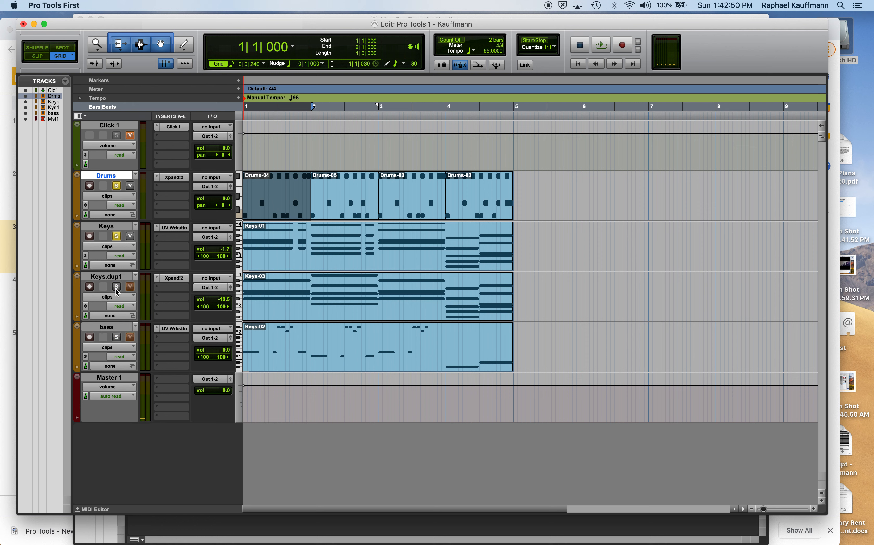
left_click(117, 236)
left_click(116, 185)
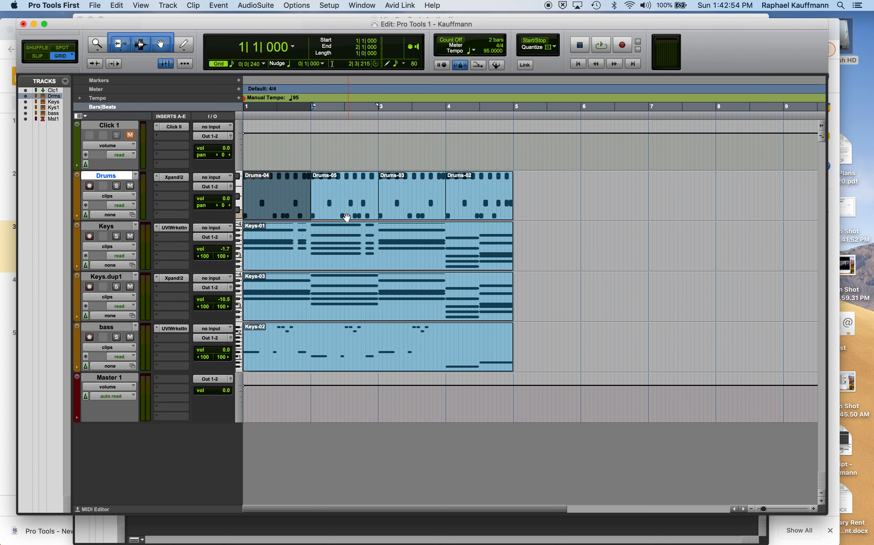
left_click(121, 186)
left_click(117, 186)
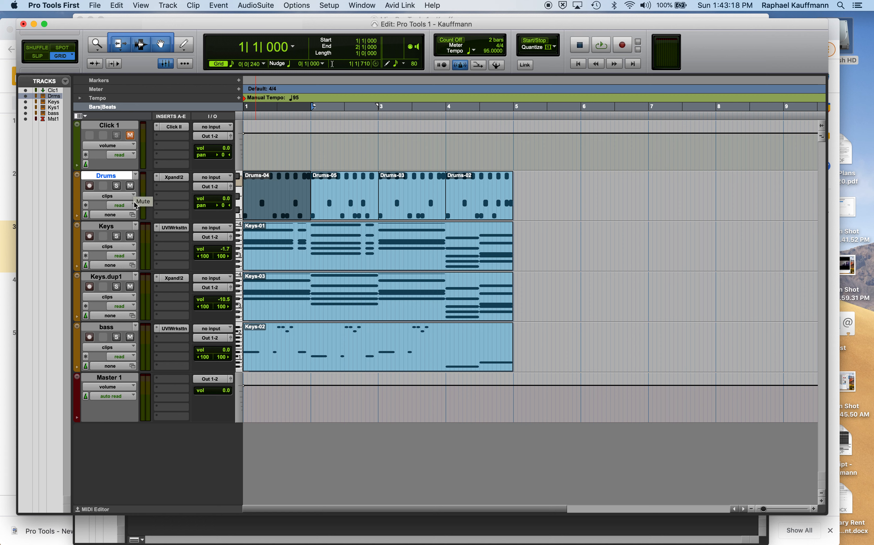
Play the loop with the Drums track muted, unmute it and extend the clip selection through Drums-02.
left_click(130, 186)
key("space")
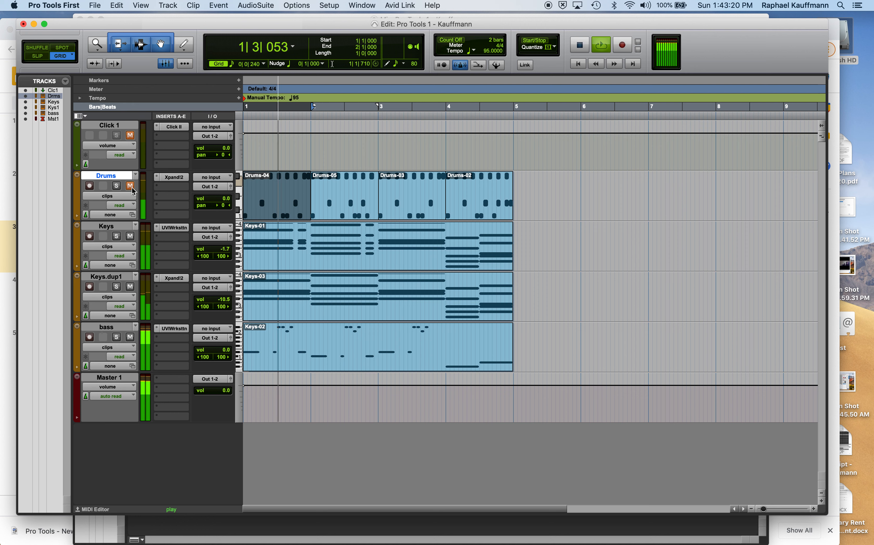
key("space")
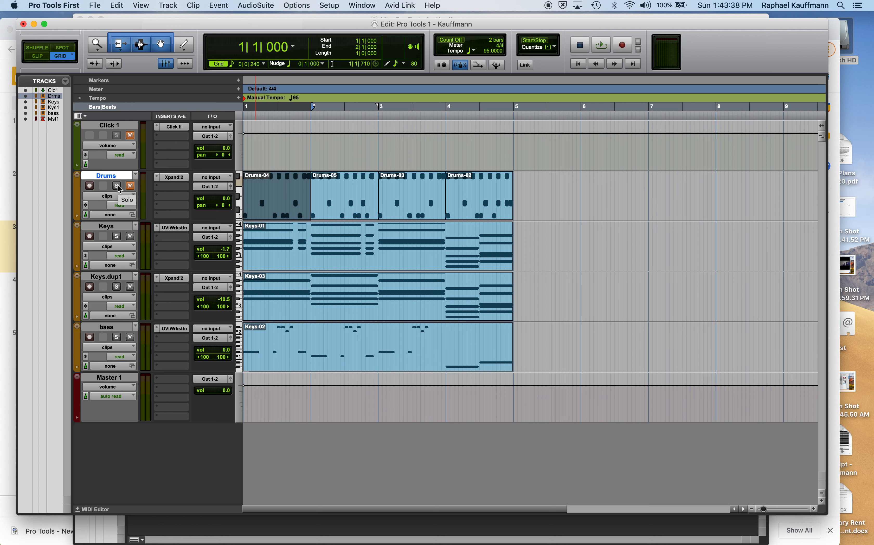
left_click(130, 186)
left_click(471, 216, "shift")
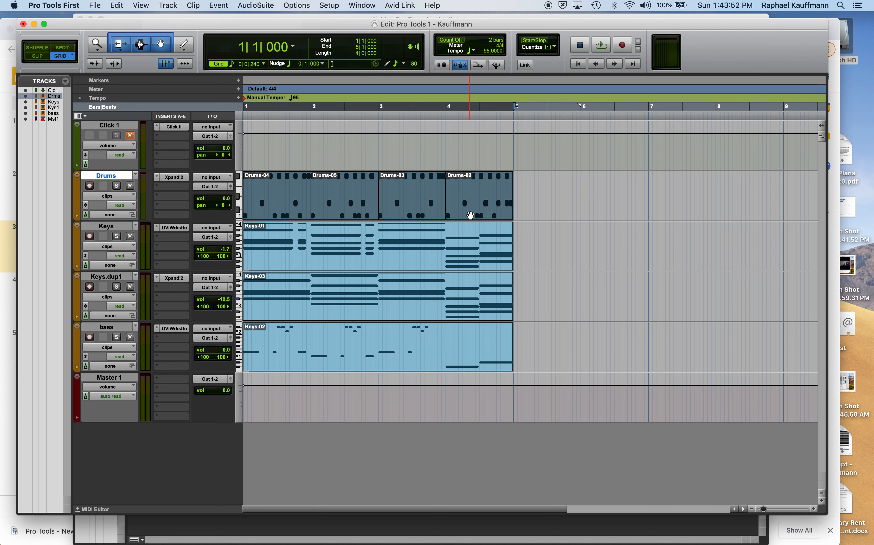
left_click(173, 190)
mouse_move(216, 187)
mouse_move(265, 216)
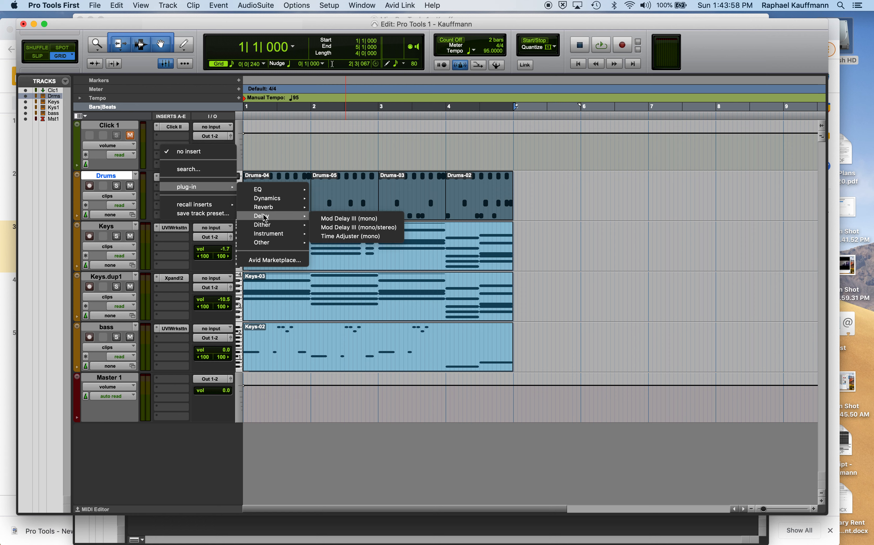
left_click(296, 149)
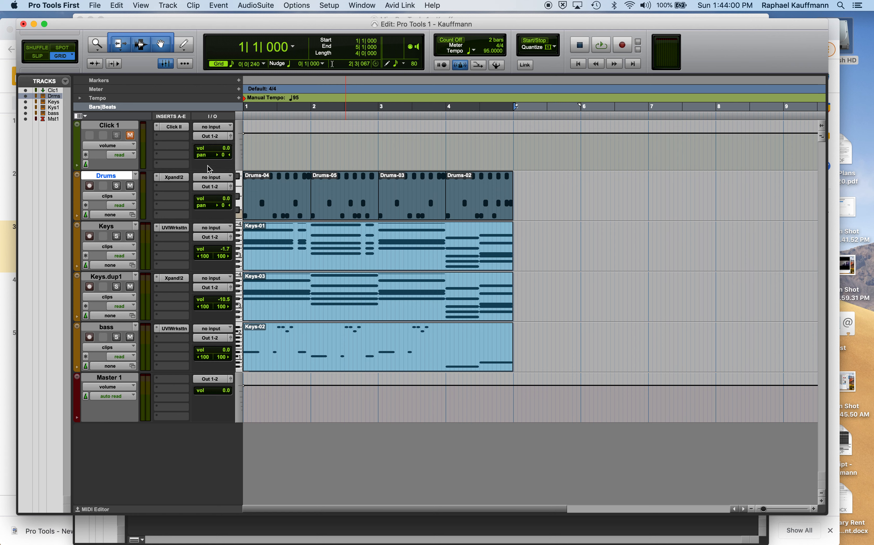
Insert the Mod Delay III (mono/stereo) plug-in on the Drums track below Xpand!2.
left_click(169, 190)
mouse_move(173, 188)
mouse_move(272, 218)
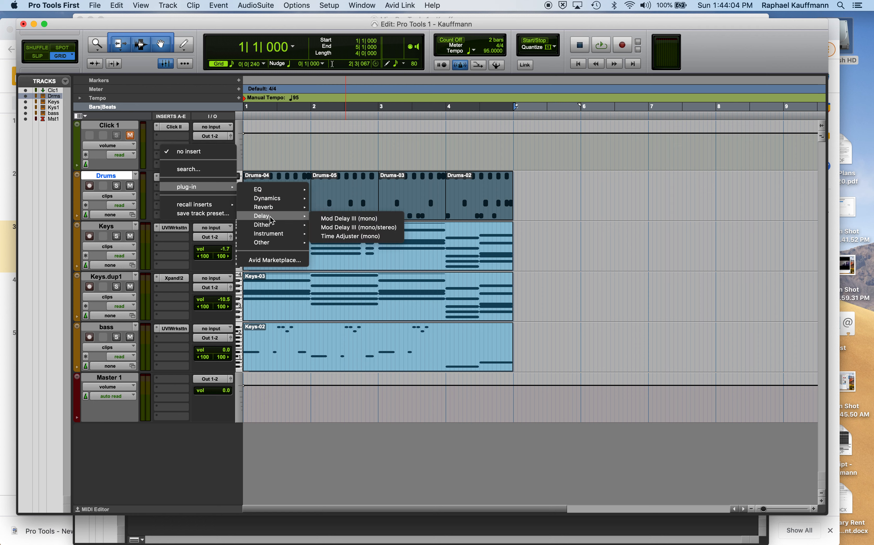
left_click(357, 228)
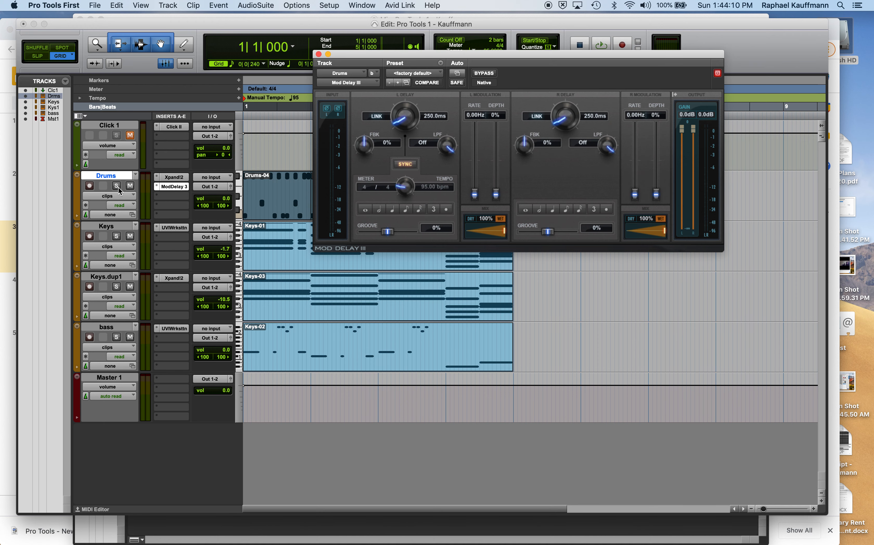
Solo the Drums track and set Mod Delay III's delay times to 878 ms for L and 763 ms for R.
left_click(117, 187)
left_click_drag(419, 59, 539, 92)
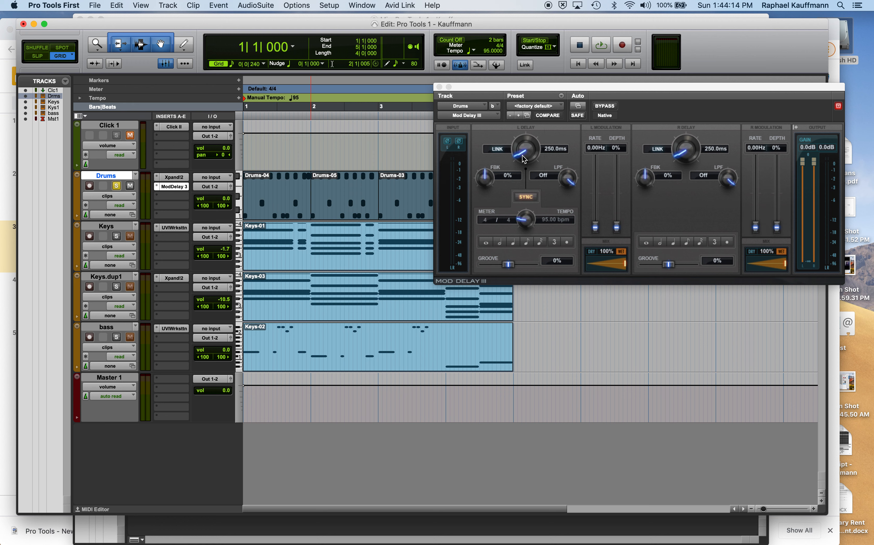
left_click_drag(519, 155, 511, 123)
left_click_drag(693, 150, 684, 132)
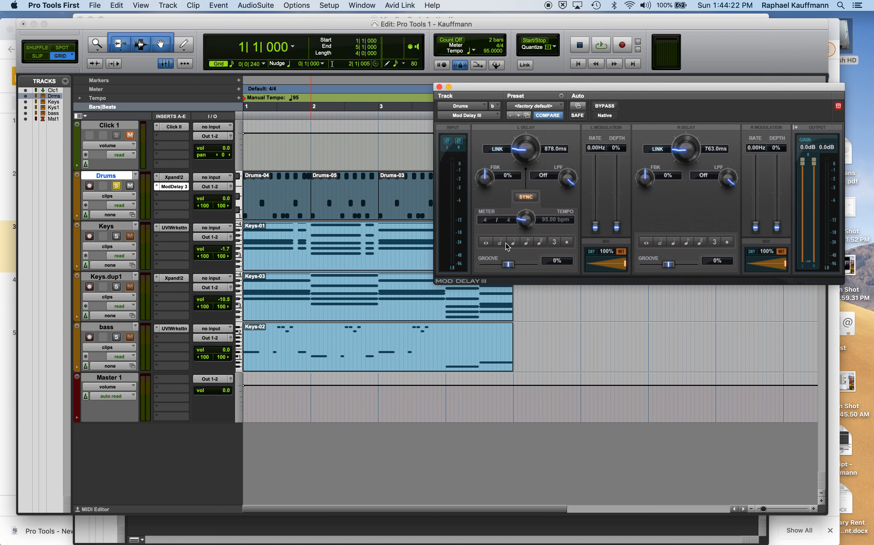
During playback, set Mod Delay III's feedback to 30% for L and 29% for R, and the L mix to 55%.
key("space")
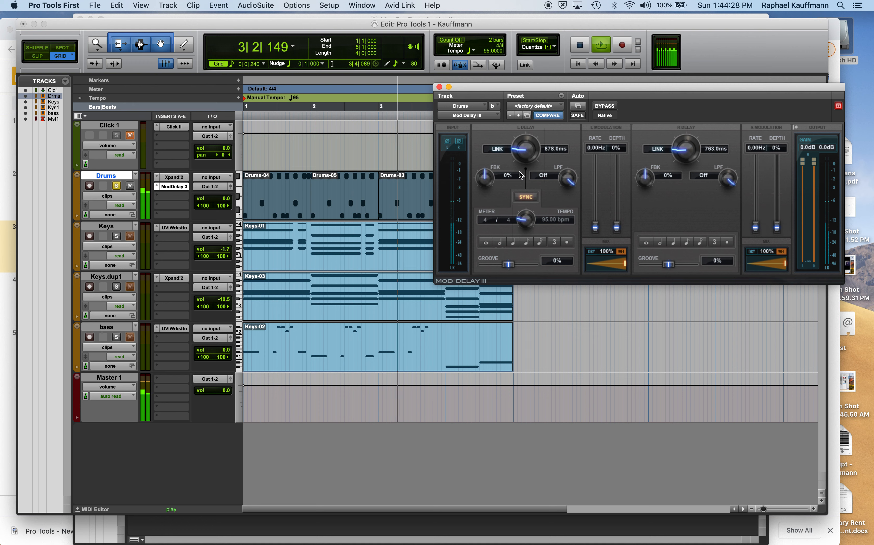
left_click_drag(485, 177, 487, 150)
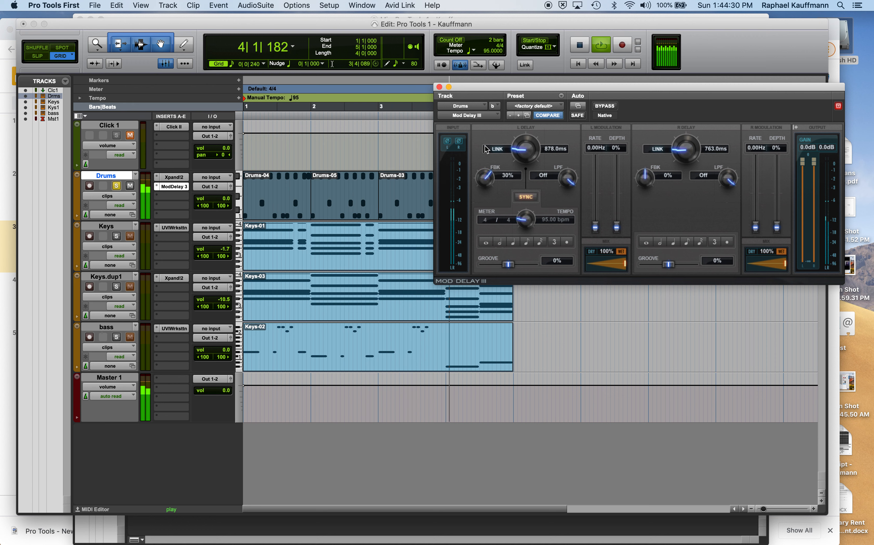
left_click_drag(644, 176, 645, 150)
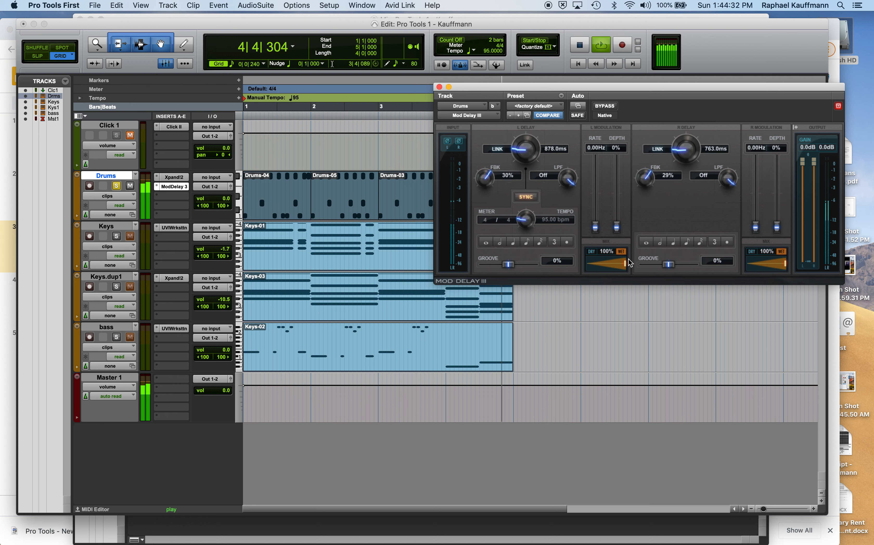
left_click_drag(629, 262, 605, 264)
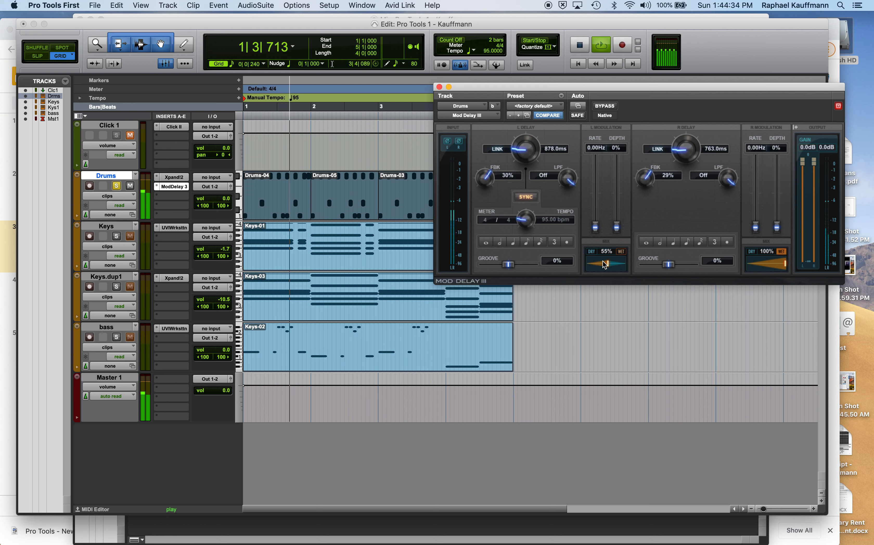
key("space")
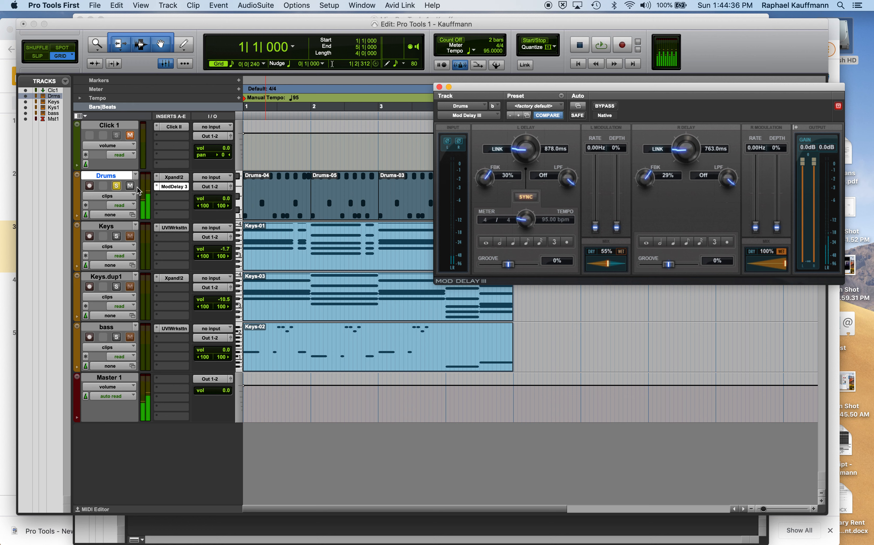
Clear the Drums solo and remove its Mod Delay III insert, leaving the edit cursor at 1|3|000 on Click 1.
left_click(116, 185)
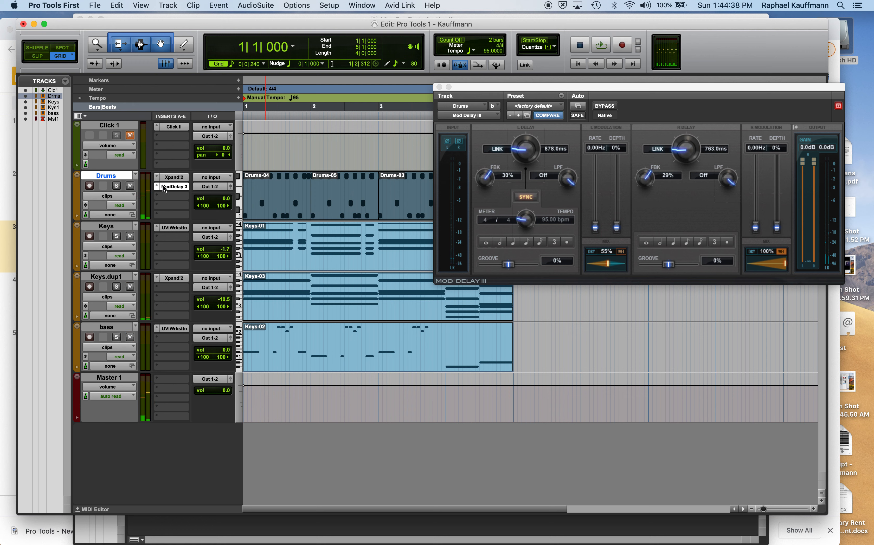
left_click(159, 191)
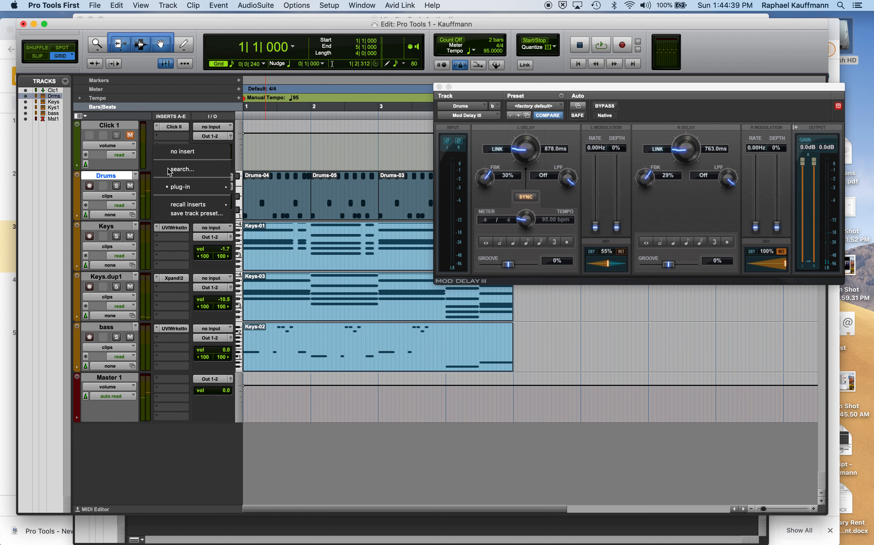
left_click(179, 153)
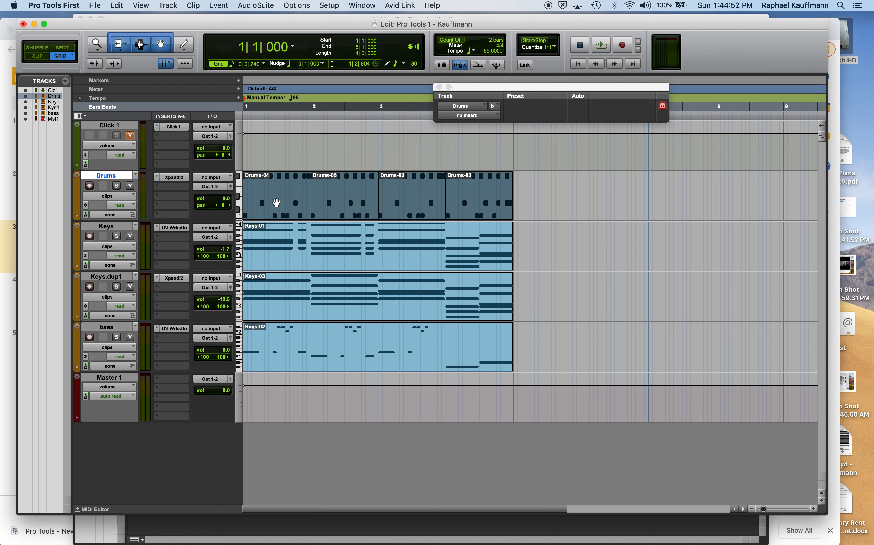
left_click(278, 160)
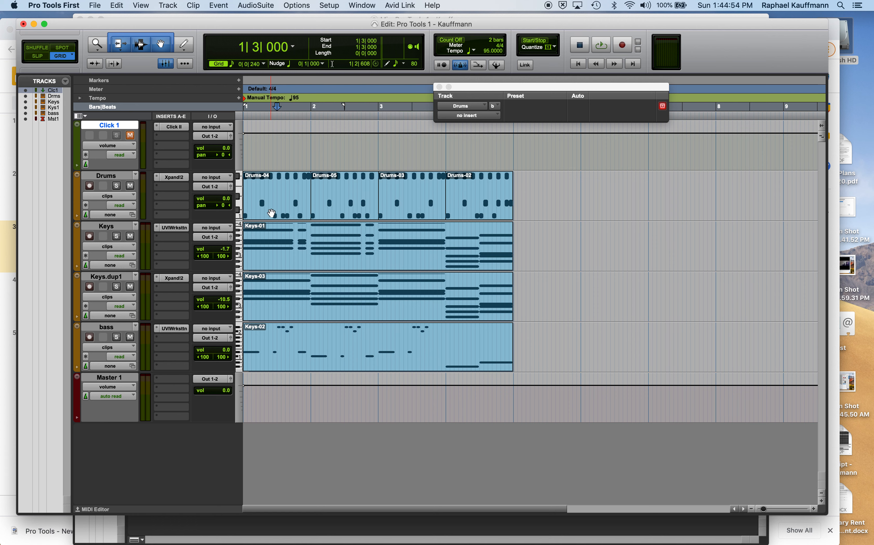
Choose the Pencil tool, open the MIDI Editor pane for a look and close it again.
left_click(184, 48)
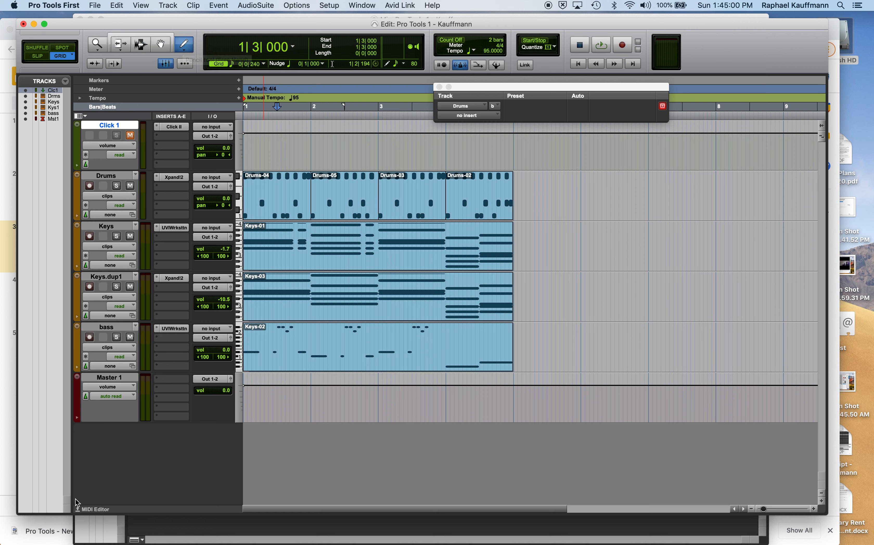
left_click(79, 512)
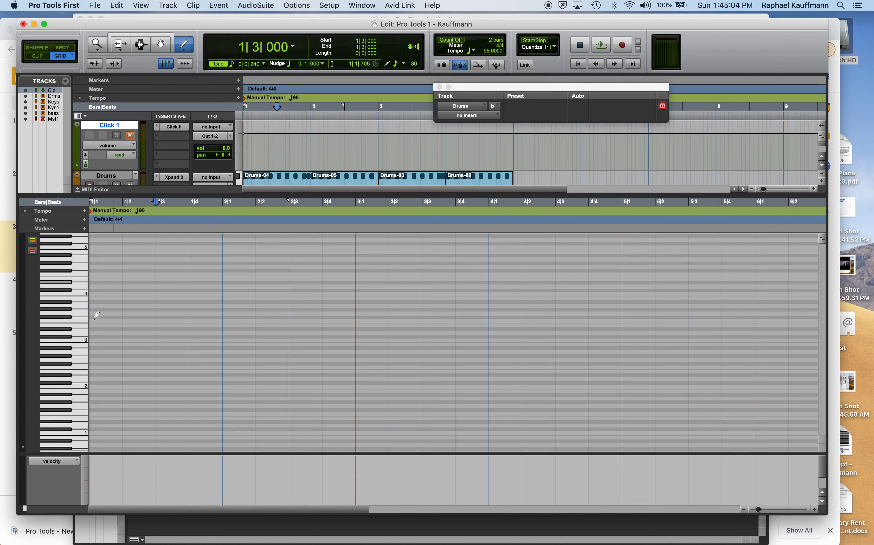
left_click(79, 191)
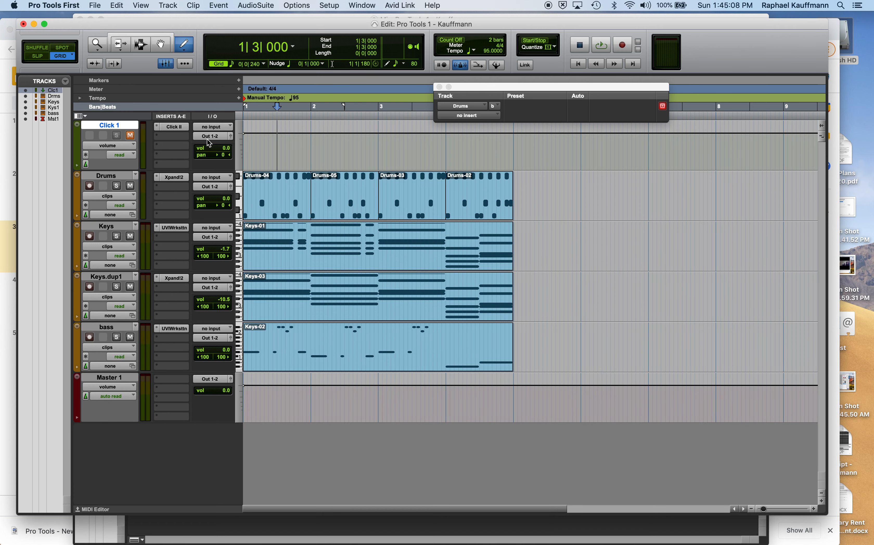
Switch the Drums track to notes view with the Pencil, reactivate the Smart Tool and restore the clips view.
double_click(279, 199)
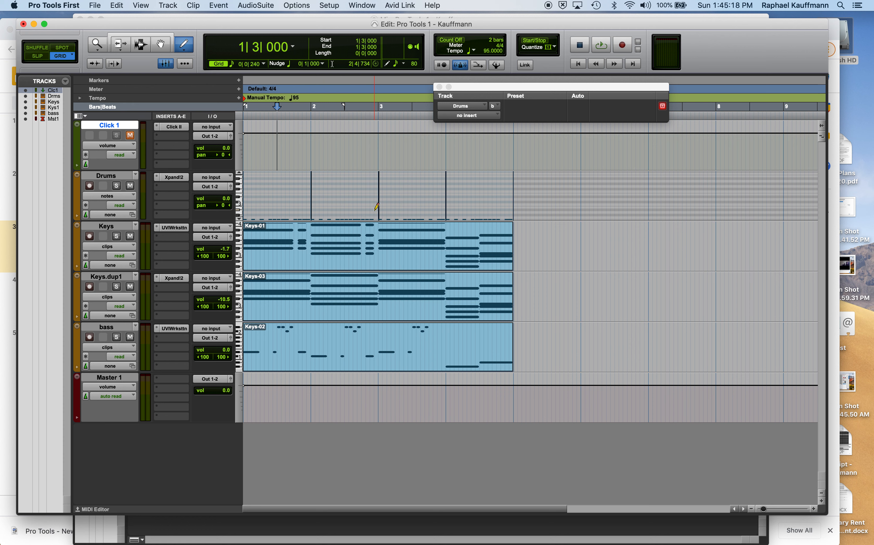
left_click(138, 38)
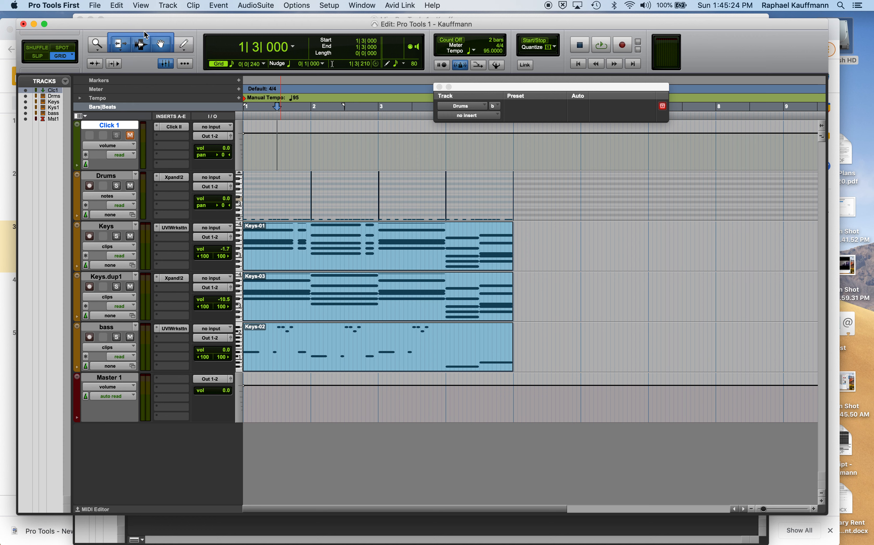
left_click(108, 198)
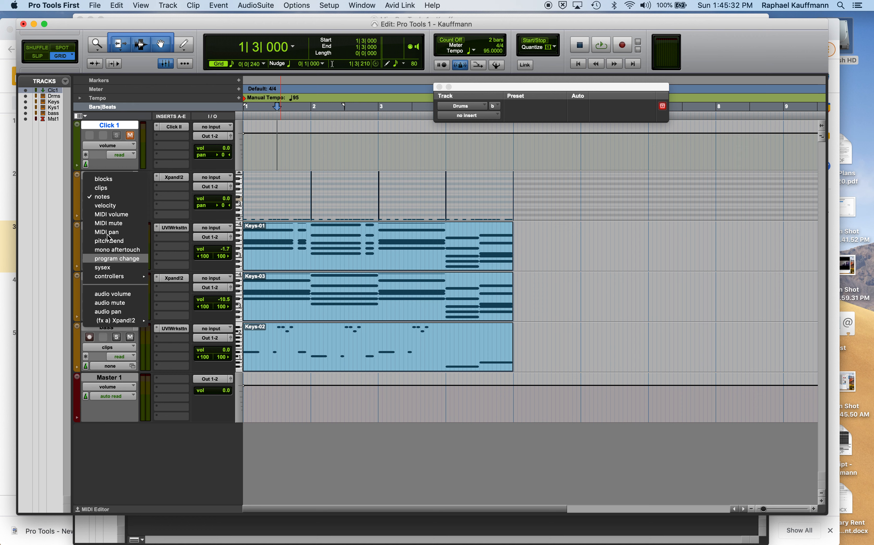
left_click(101, 188)
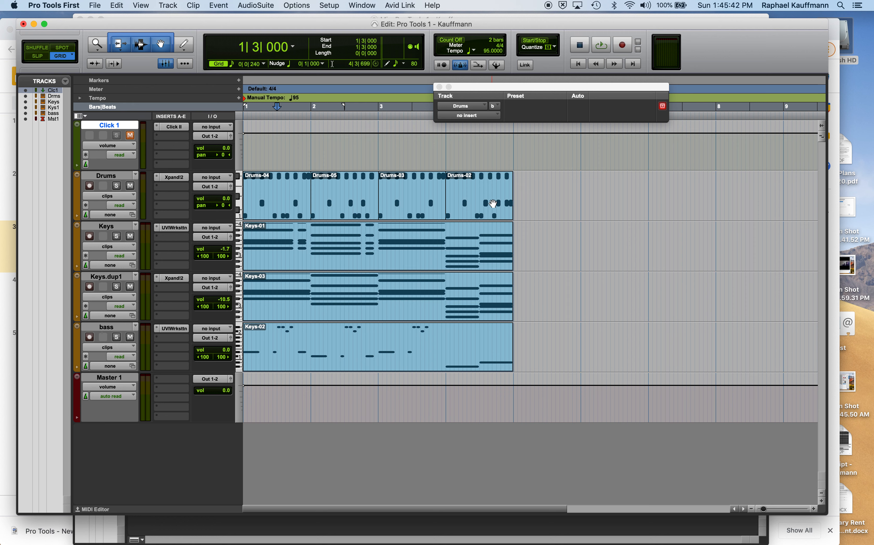
Look over the Drums track's view options and create one new mono audio track in ticks.
left_click(122, 199)
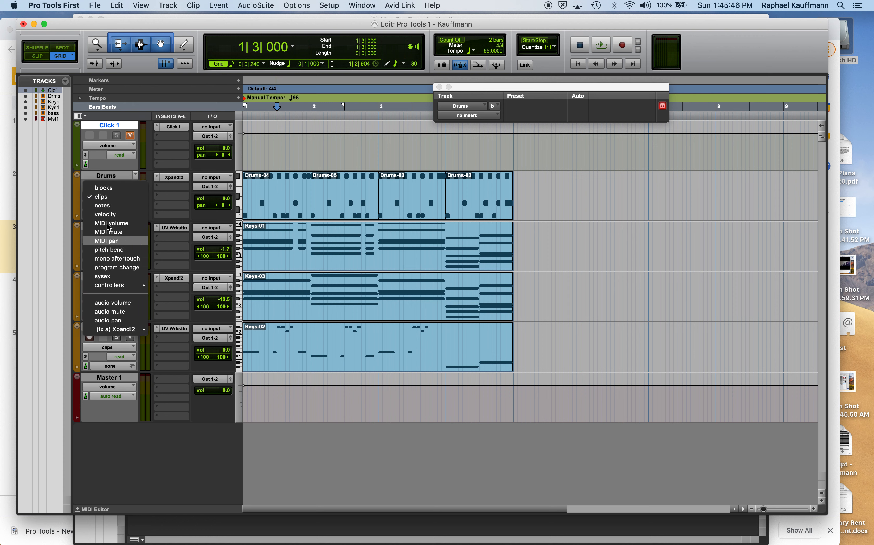
left_click(547, 199)
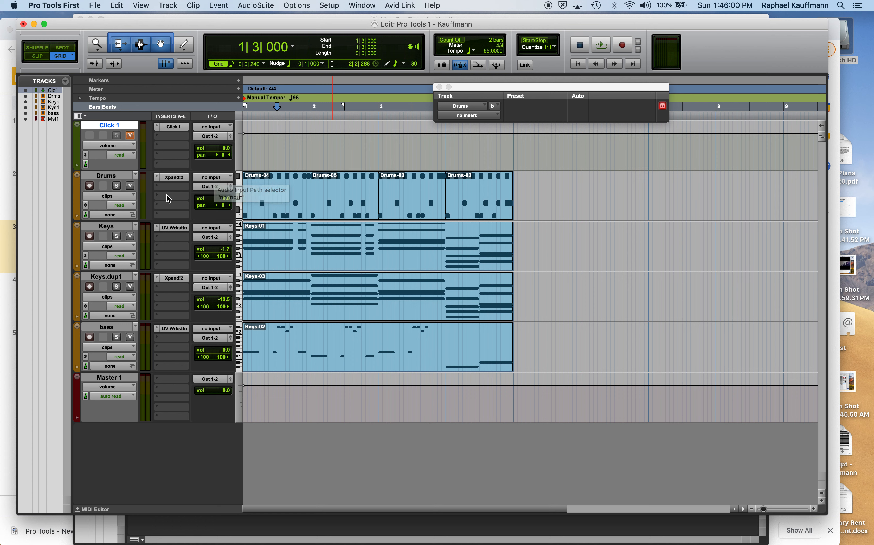
left_click(169, 5)
left_click(178, 18)
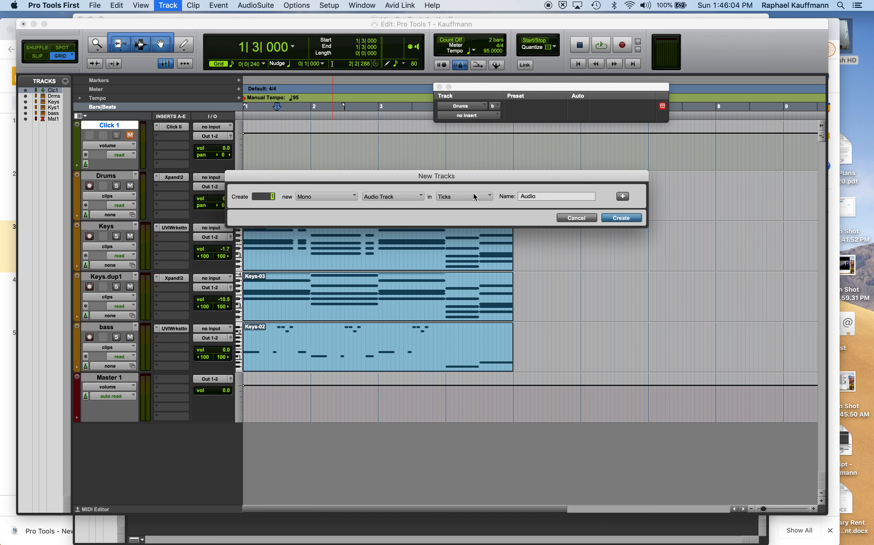
left_click(614, 218)
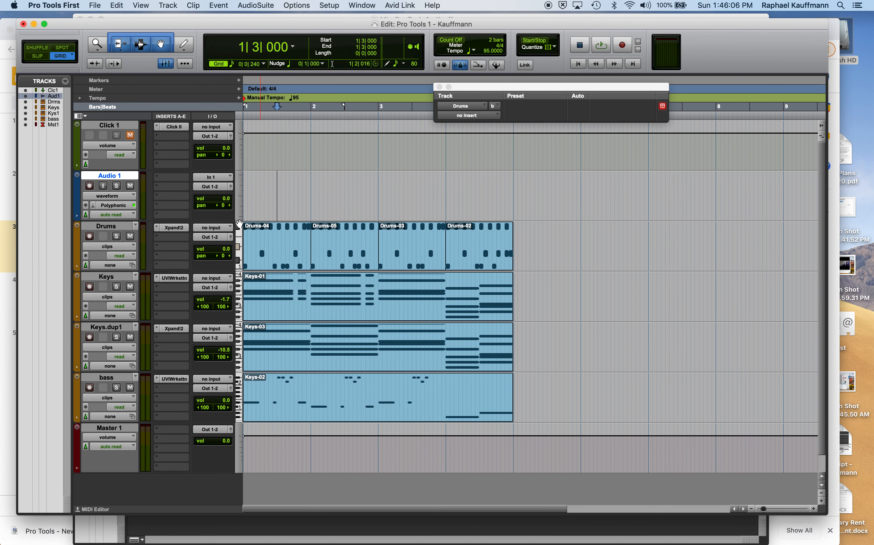
Examine the available interface inputs and stereo outputs for the Audio 1 track without changing its routing.
left_click(211, 178)
mouse_move(221, 177)
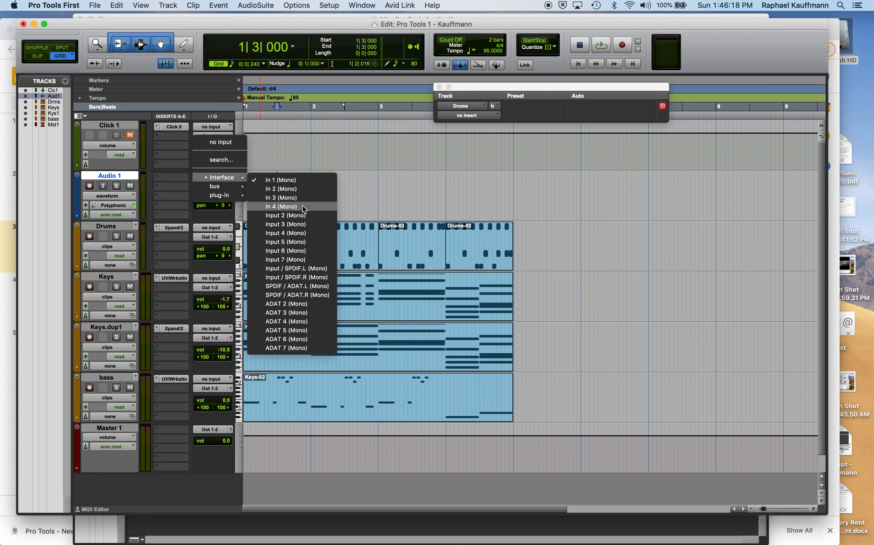
left_click(363, 190)
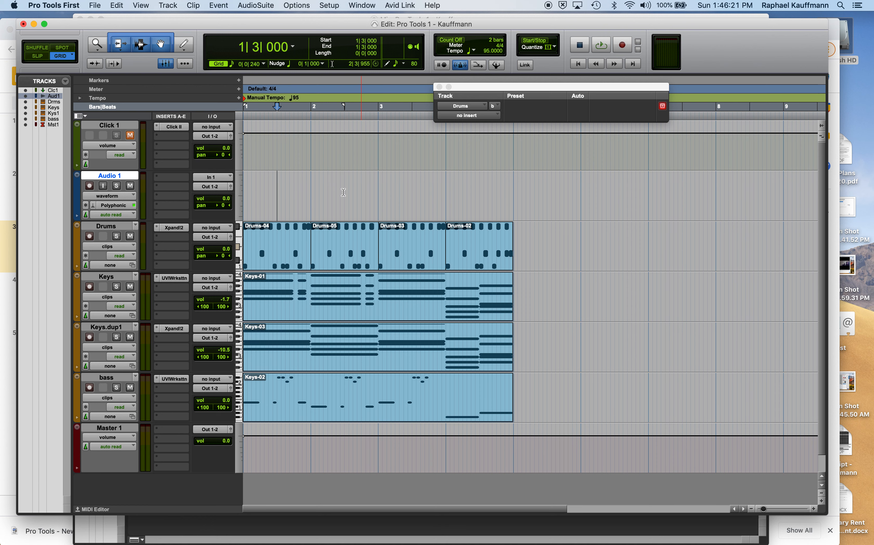
left_click(208, 191)
mouse_move(209, 188)
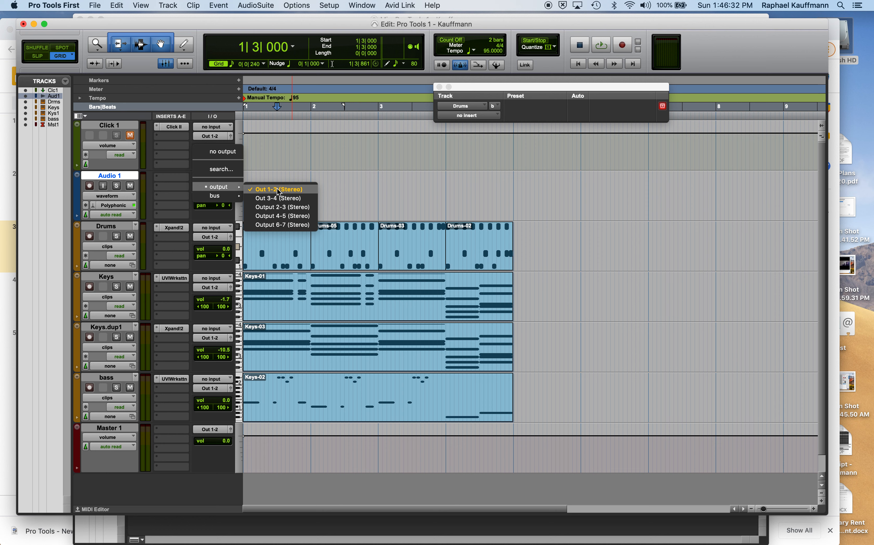
left_click(281, 170)
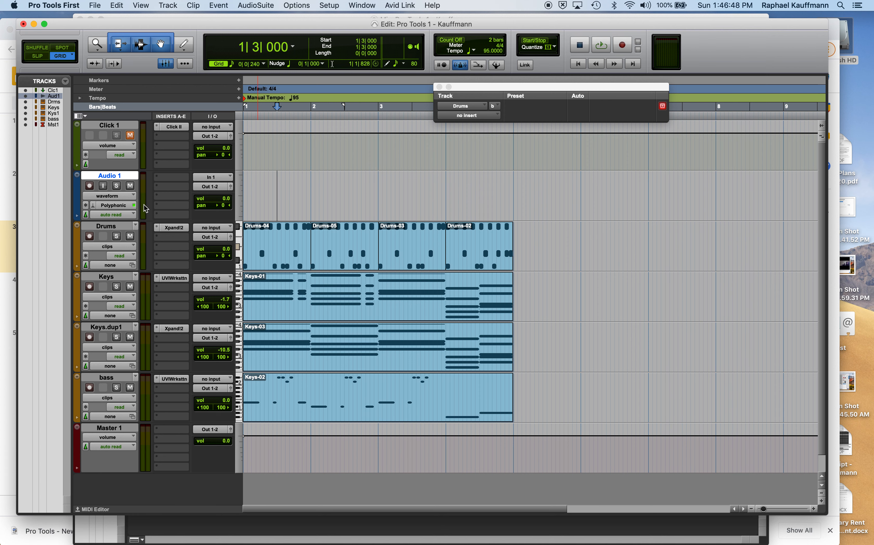
Toggle record enable on and off and mute the Audio 1 track, and delete the track.
scroll(156, 201, "down", 1)
scroll(156, 201, "up", 1)
left_click(89, 187)
left_click(90, 186)
left_click(130, 186)
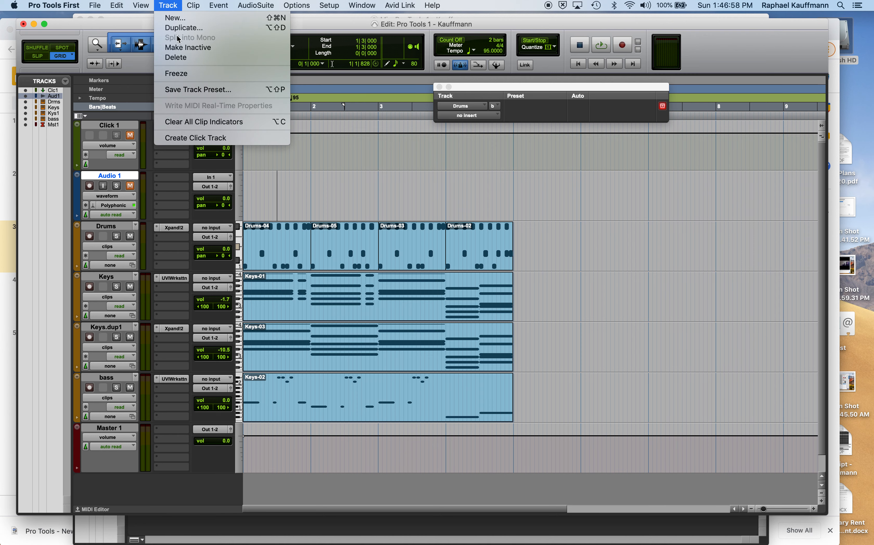
left_click(178, 57)
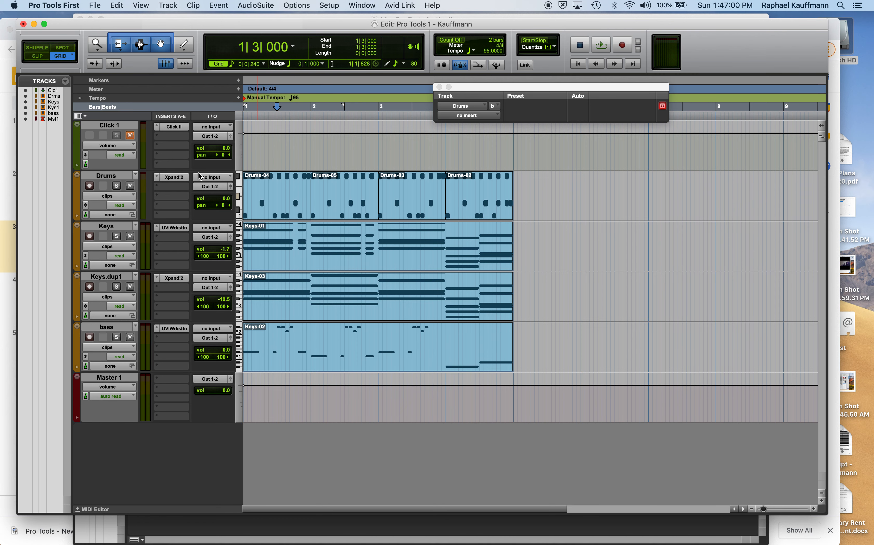
Check the goals slide in Google Slides in Chrome, return to Pro Tools First and close the empty Drums insert window.
key("super+Tab")
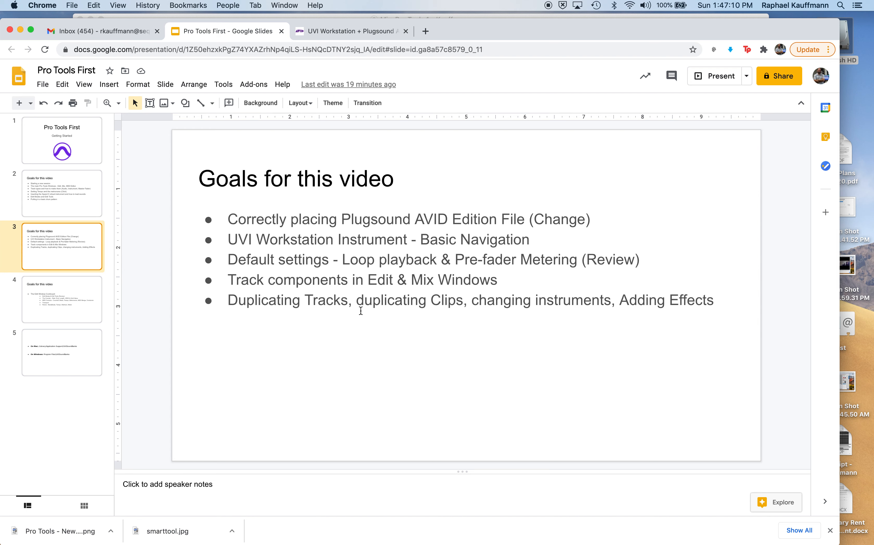
key("super+Tab")
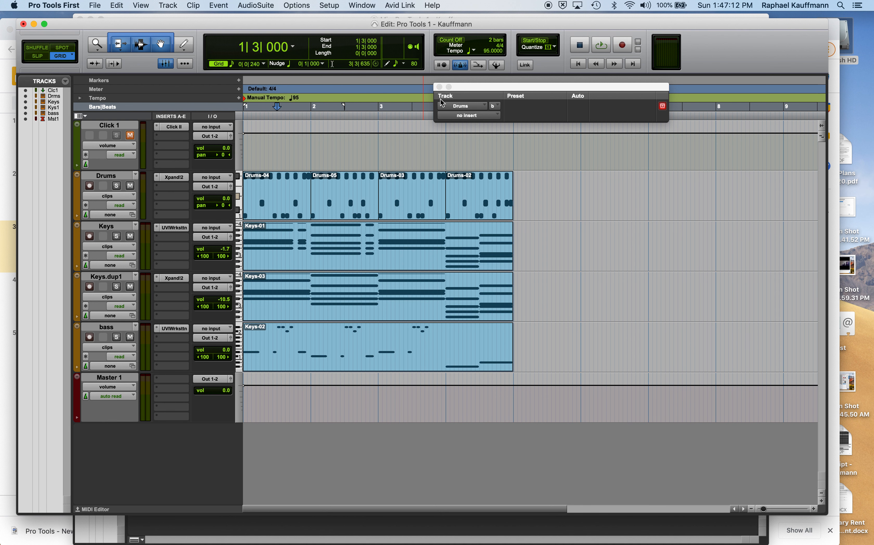
left_click(439, 87)
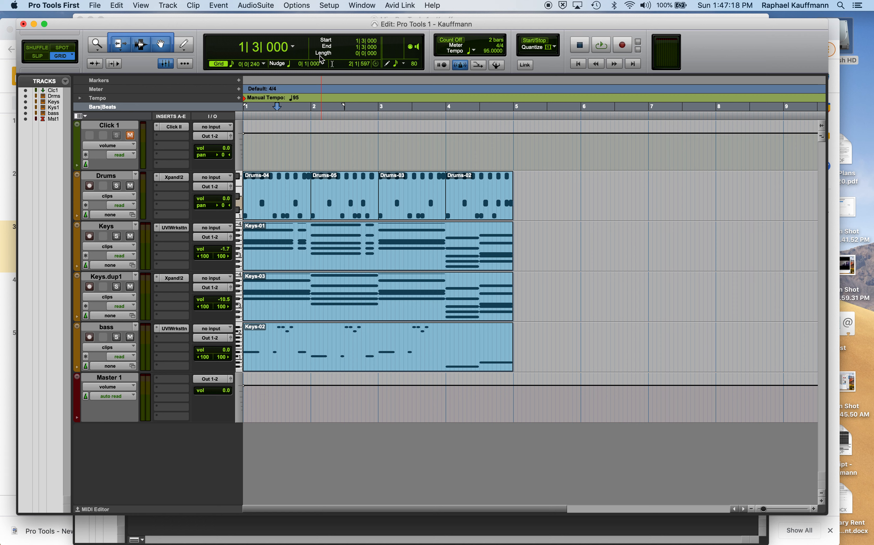
Show the Mix window and switch repeatedly between the Mix and Edit windows, ending on the Mix window.
left_click(365, 5)
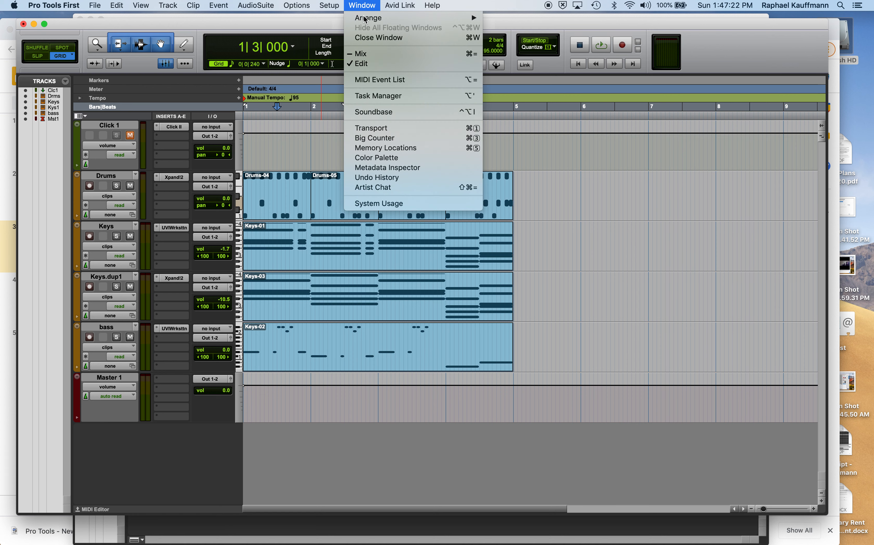
left_click(365, 54)
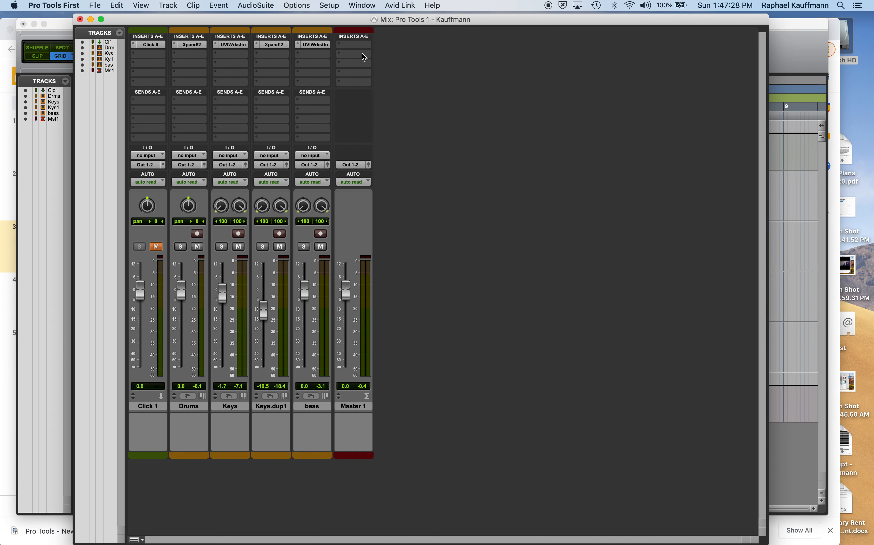
key("super+equal")
key("super+equal")
key("super+equal")
key("super+equal")
key("super+equal")
key("super+equal")
key("super+equal")
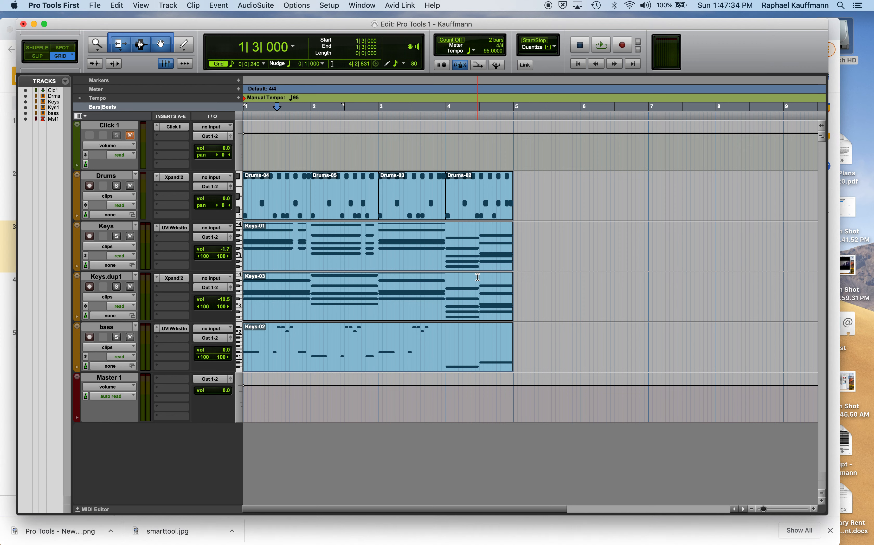
left_click(829, 538)
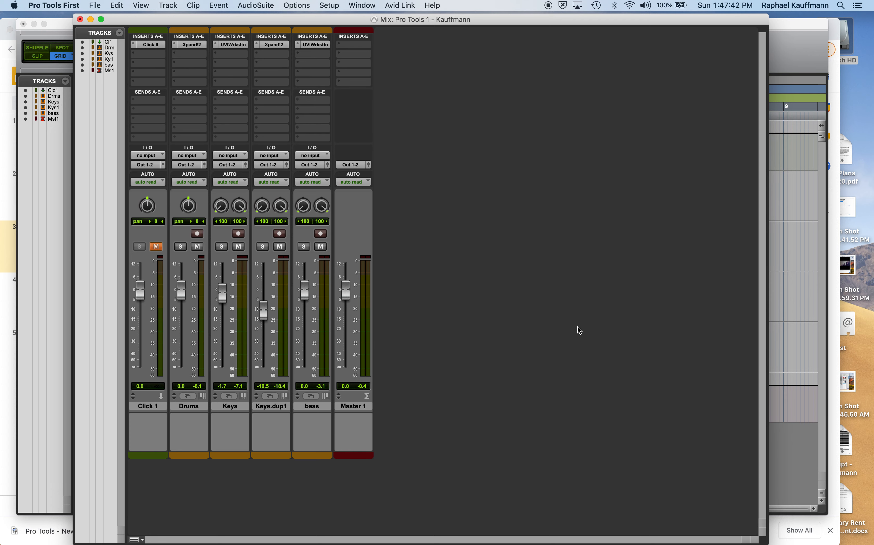
key("super+equal")
key("super+equal")
Select the Drums track, try its volume fader lower and higher with resets to 0.0, and leave it at +1.1.
left_click(201, 408)
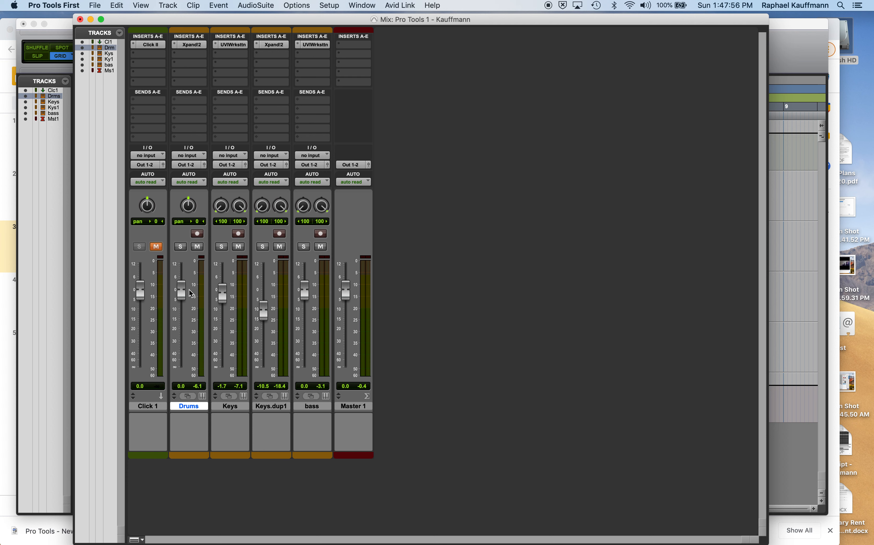
left_click_drag(184, 288, 184, 314)
left_click(180, 314, "alt")
left_click_drag(184, 288, 184, 269)
left_click(184, 268, "alt")
left_click_drag(181, 293, 182, 314)
Toggle solo, mute and record enable on and off for the Drums track in the Mix window.
left_click(180, 248)
left_click(180, 249)
left_click(198, 248)
left_click(197, 248)
left_click(199, 236)
left_click(198, 236)
Try the Drums pan knob with the track soloed, return the pan to 0 and clear the solo.
left_click_drag(188, 232, 189, 209)
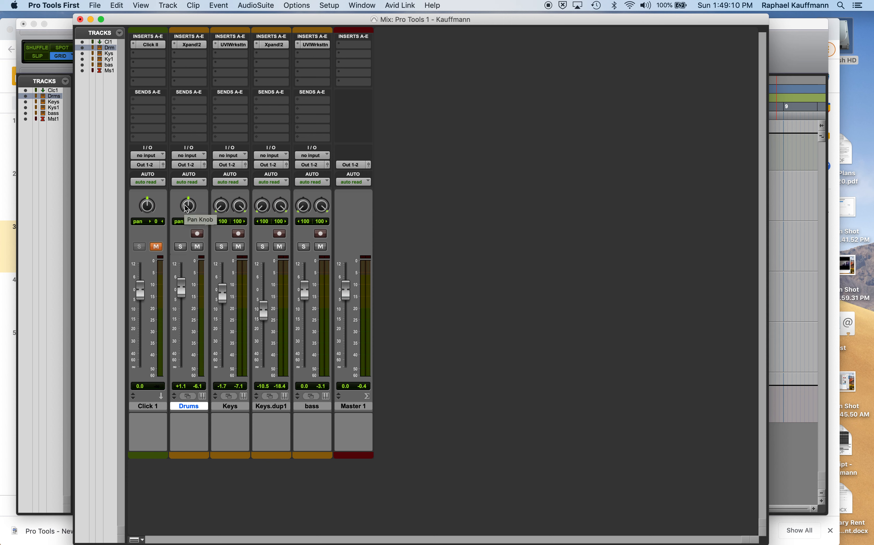
left_click(181, 247)
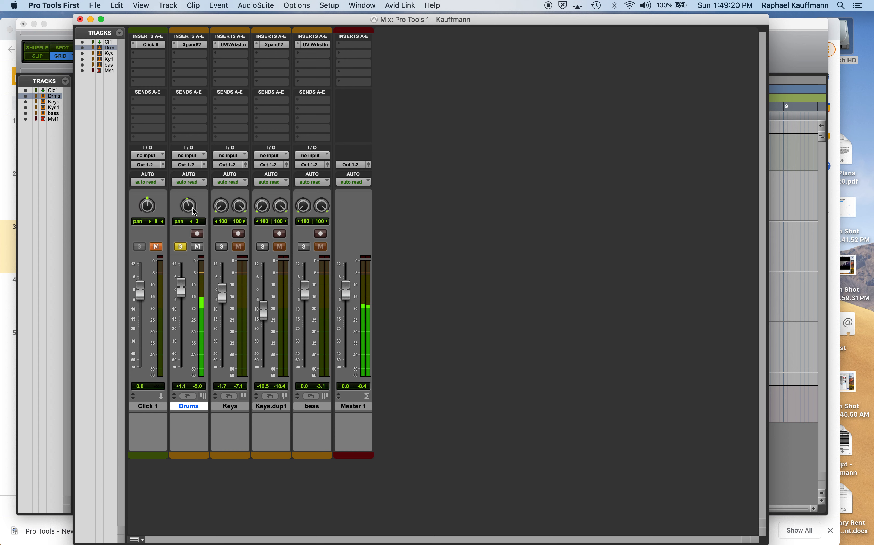
left_click(182, 247)
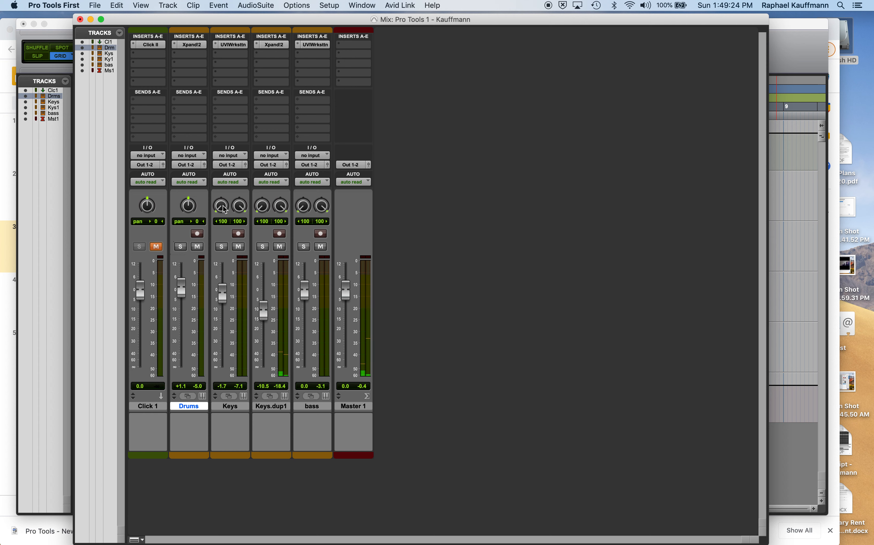
Try turning the Keys track's left pan knob, bringing it to 29 left.
left_click_drag(222, 205, 221, 207)
left_click_drag(218, 206, 223, 246)
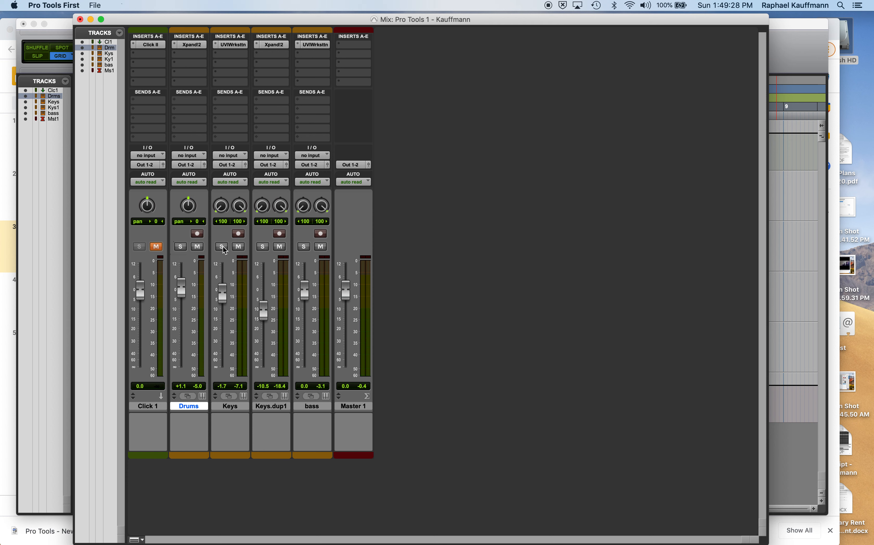
left_click_drag(225, 208, 219, 189)
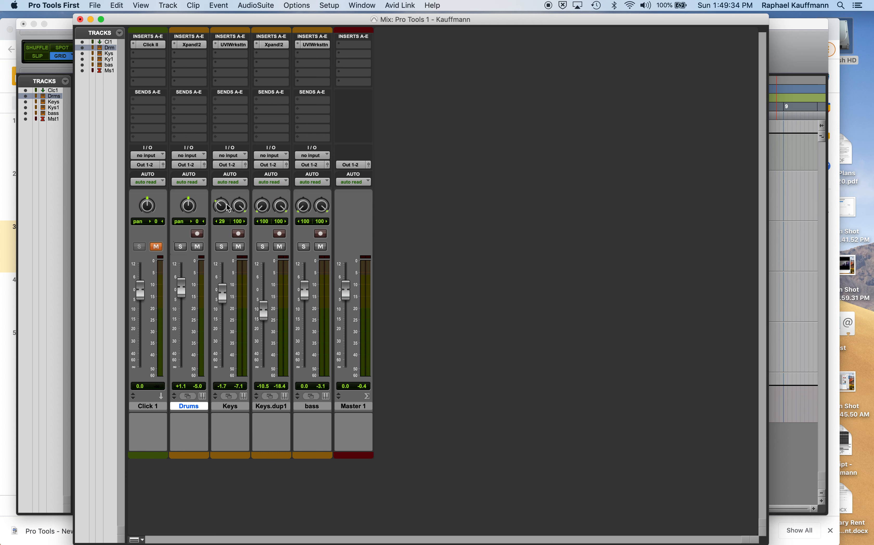
Solo the Keys track and pan its left side to 37 right and its right side to 36 right.
left_click(220, 248)
left_click_drag(221, 205, 211, 188)
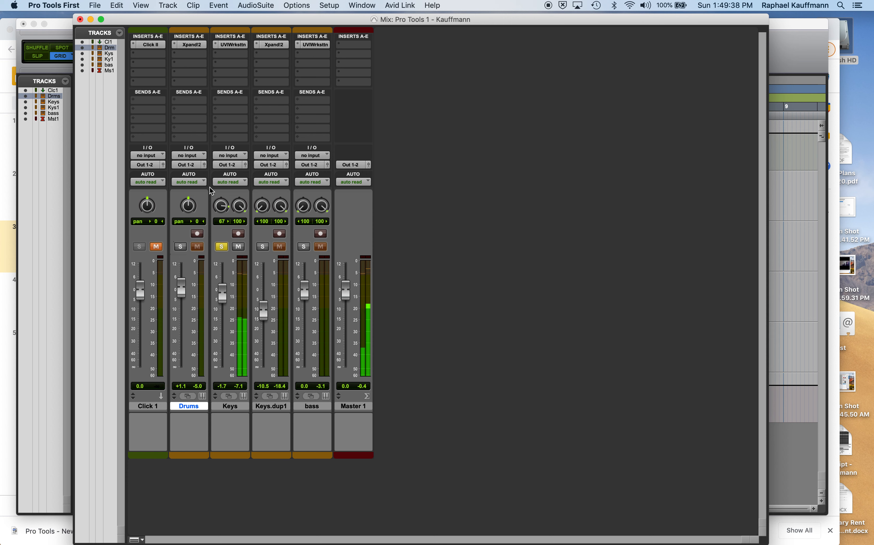
left_click_drag(211, 189, 219, 210)
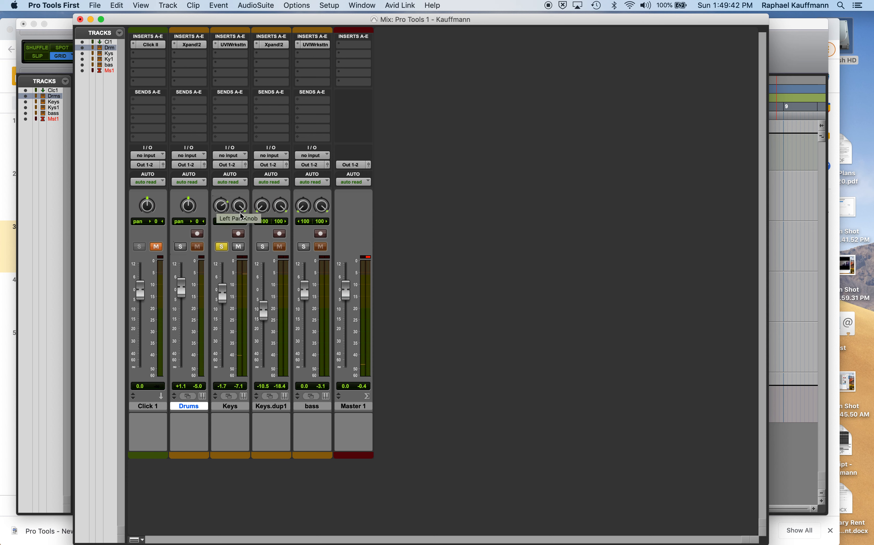
left_click_drag(227, 213, 235, 225)
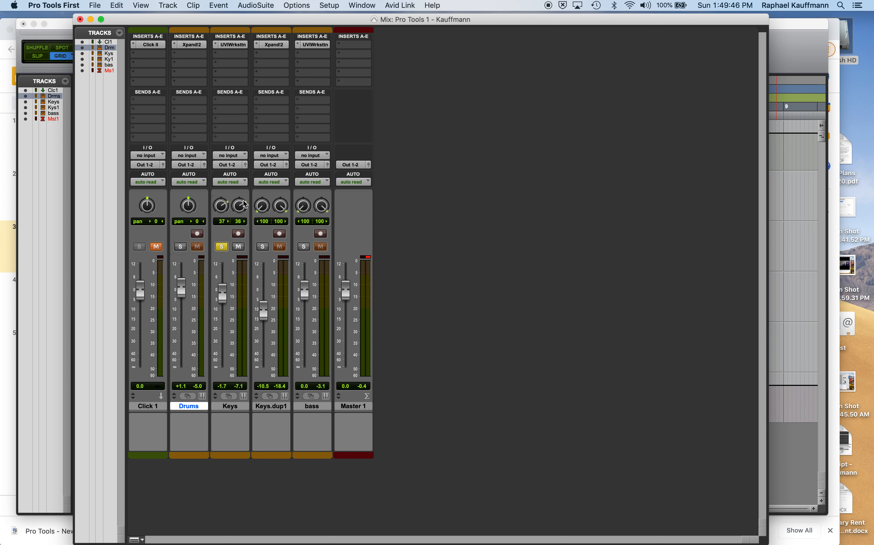
Return the Keys pans to 100 left and 100 right and clear the Keys solo.
left_click_drag(218, 216, 217, 274)
left_click_drag(240, 208, 238, 167)
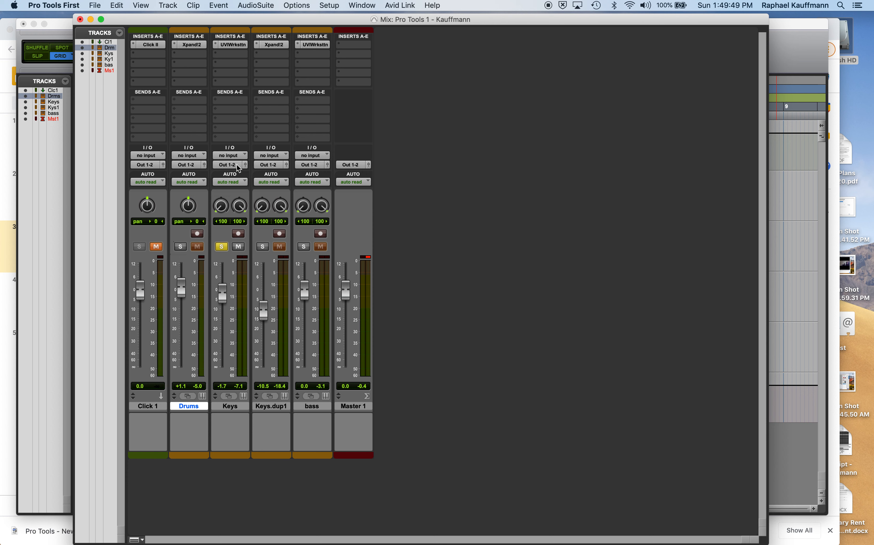
left_click(224, 247)
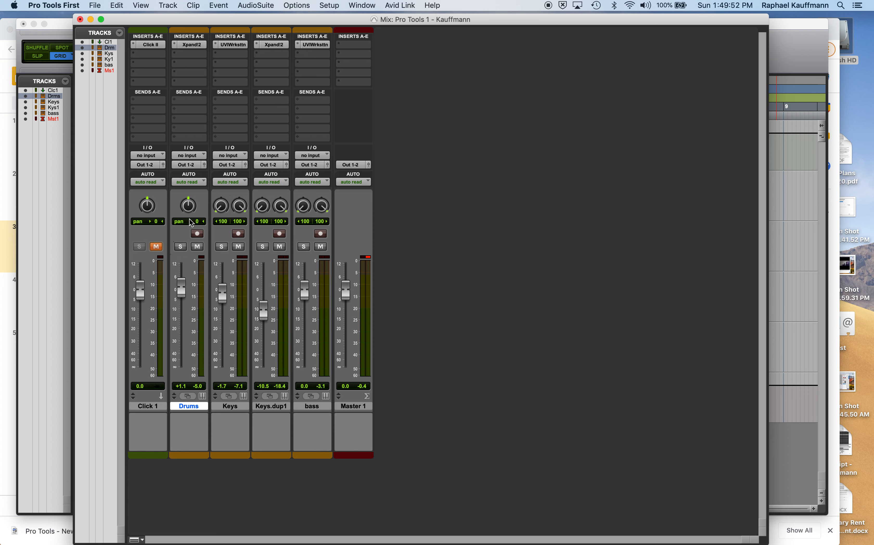
Look at the Drums track's automation modes without changing them and return to the Edit window.
left_click(194, 185)
left_click(193, 184)
key("super+equal")
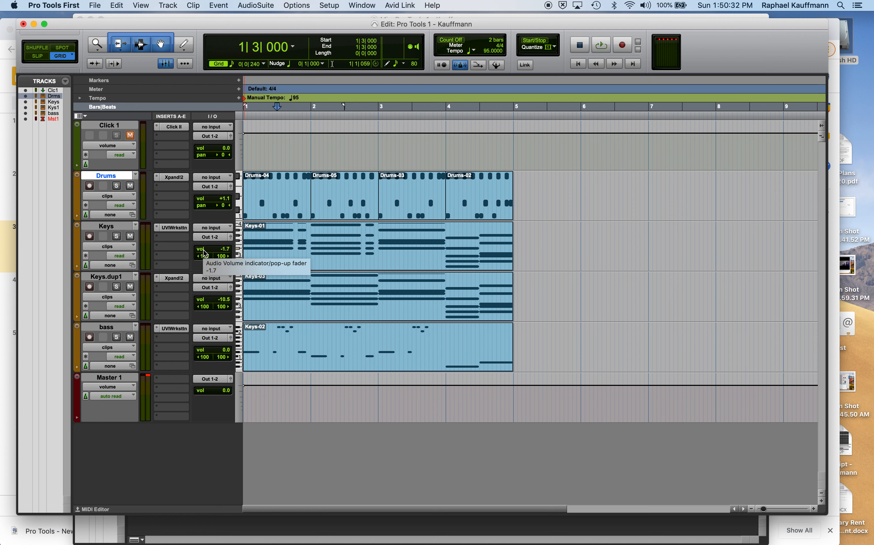
Set the Keys volume to -4.4 and the Drums pan to 3 left in the Edit window, leaving the Keys pans at 100.
mouse_move(218, 249)
left_mouse_down()
mouse_move(222, 262)
mouse_move(220, 251)
mouse_move(206, 258)
left_mouse_up()
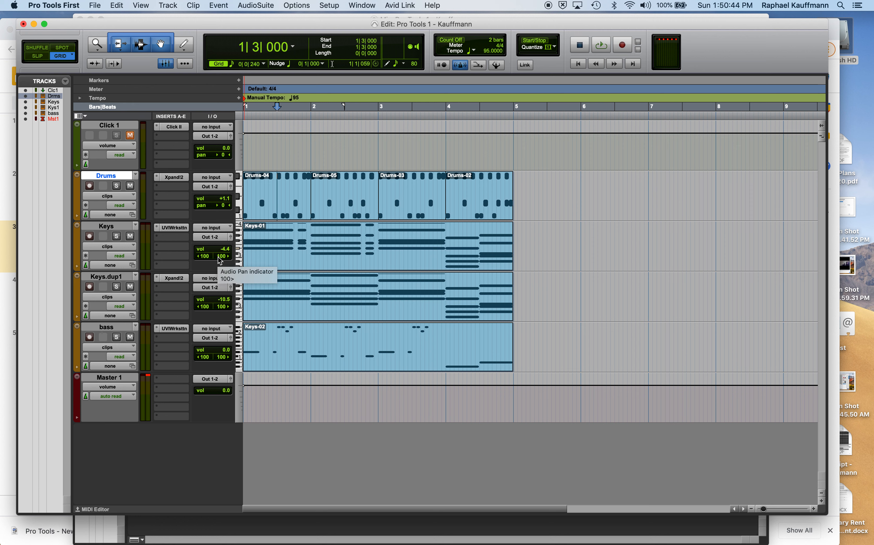
mouse_move(214, 206)
left_mouse_down()
mouse_move(196, 210)
mouse_move(210, 210)
left_mouse_up()
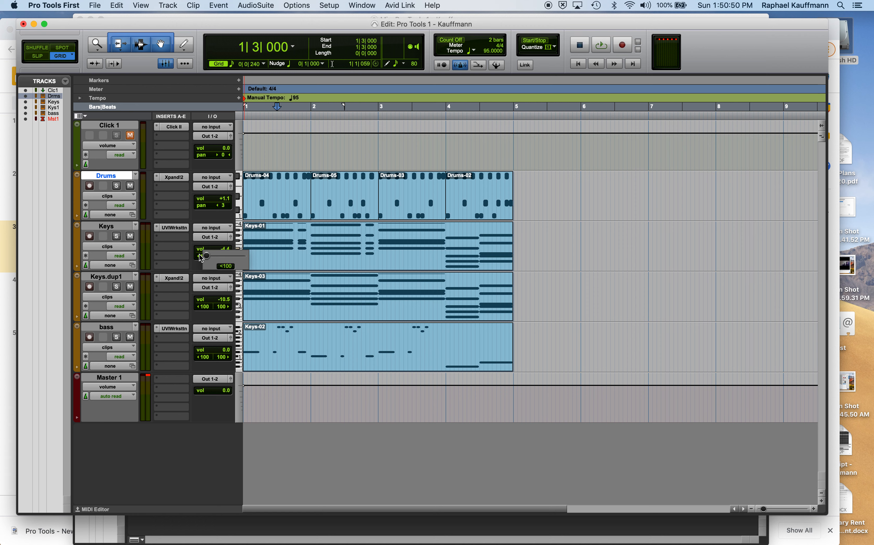
left_click_drag(221, 260, 232, 259)
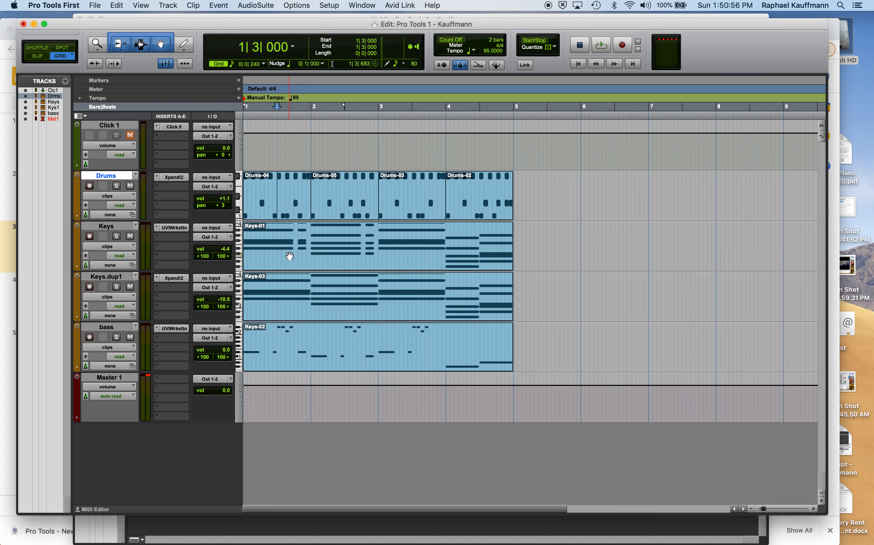
Check the goals slide in Google Slides in Chrome, return to Pro Tools First and select the Drums-02 clip.
key("super+Tab")
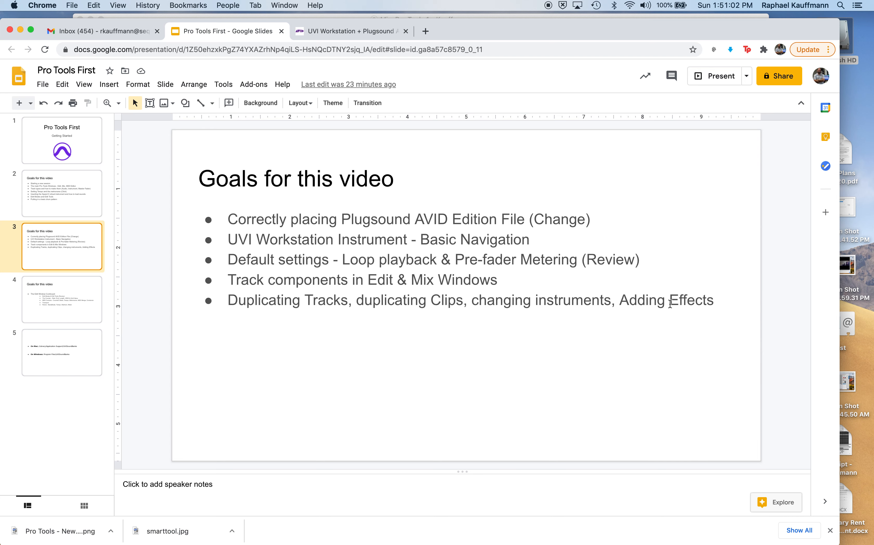
key("super+Tab")
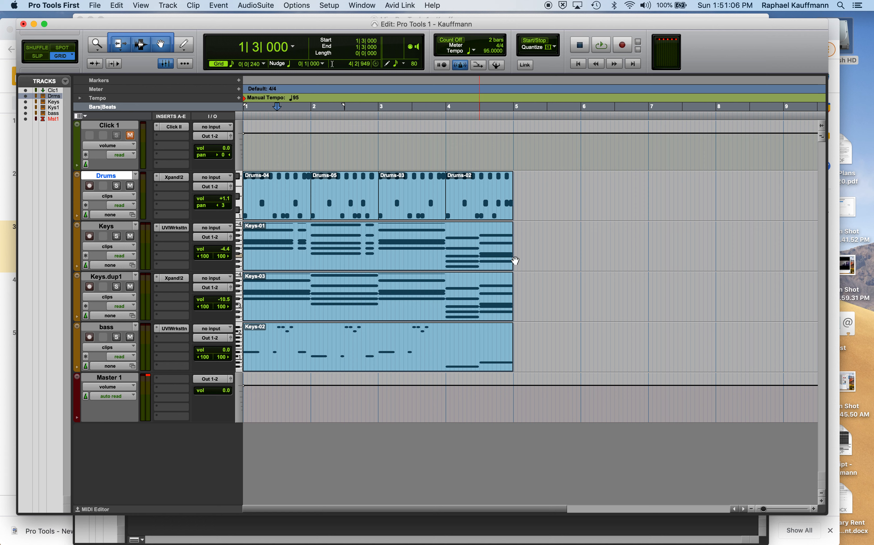
left_click(487, 209)
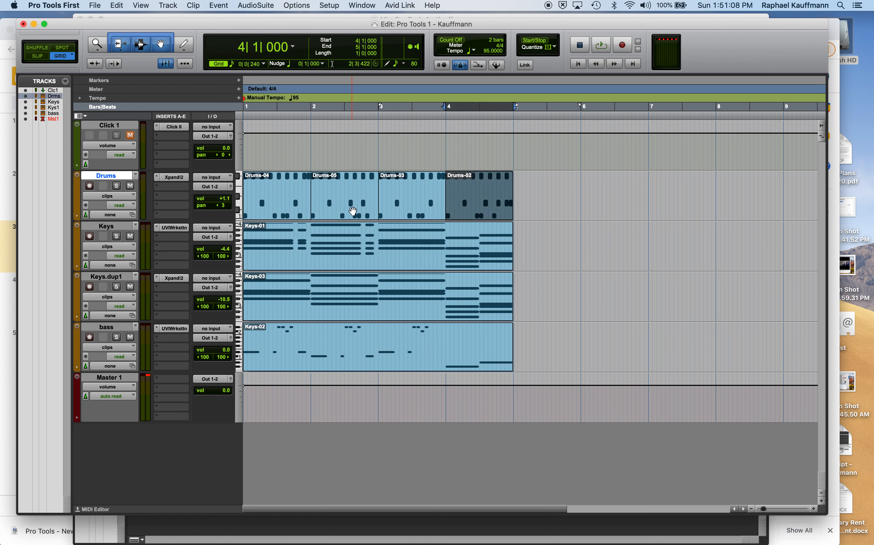
Add the Drums-03 clip to the Drums-02 selection and switch the selection to the Keys-01 clip.
left_click(405, 210, "shift")
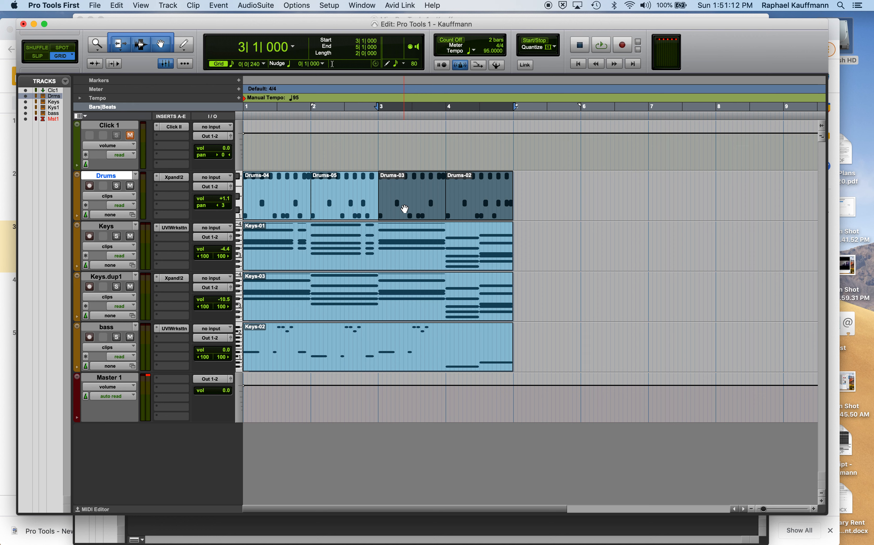
left_click(533, 213)
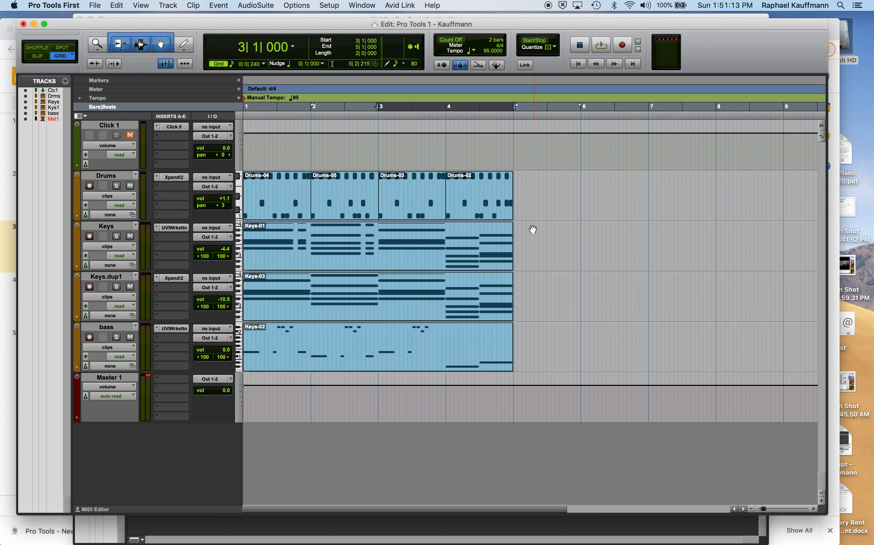
left_click(351, 266)
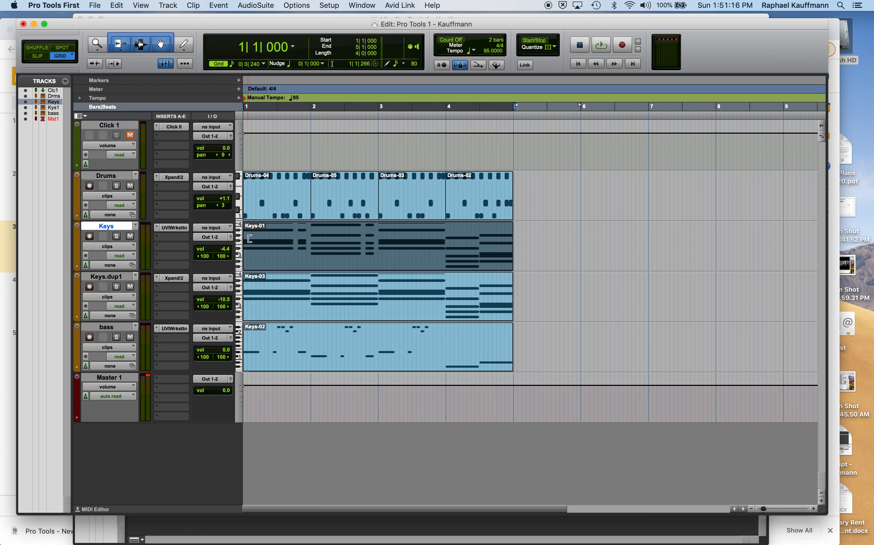
Rename the Keys.dup1 track as Pad.
left_click(121, 280)
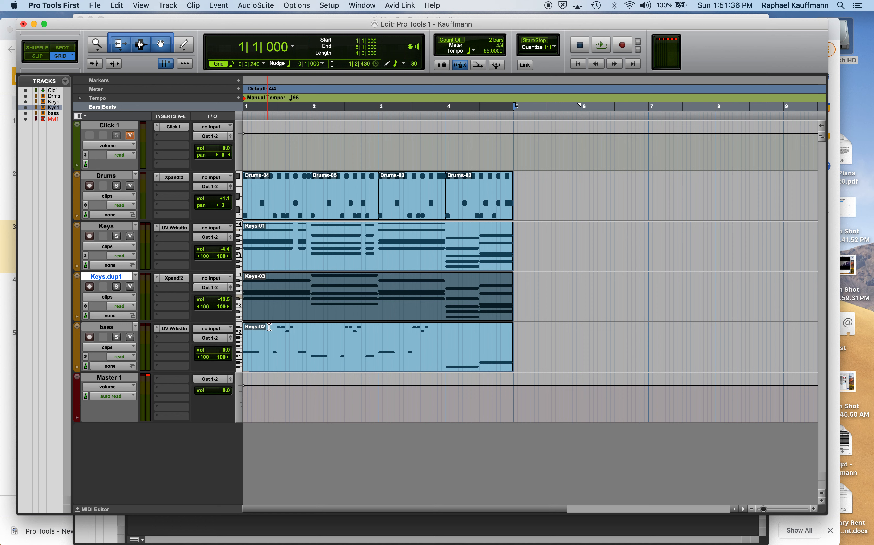
left_click(290, 362)
left_click(292, 320)
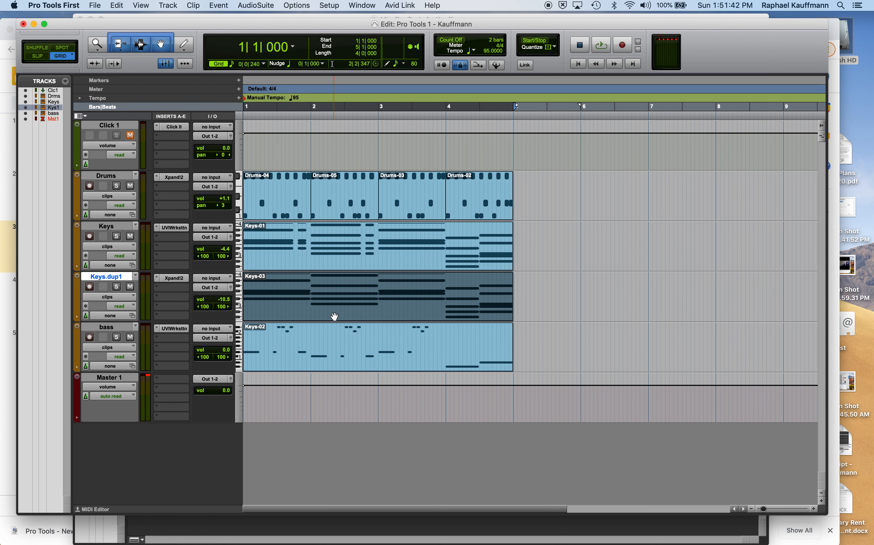
double_click(107, 280)
type("Pad")
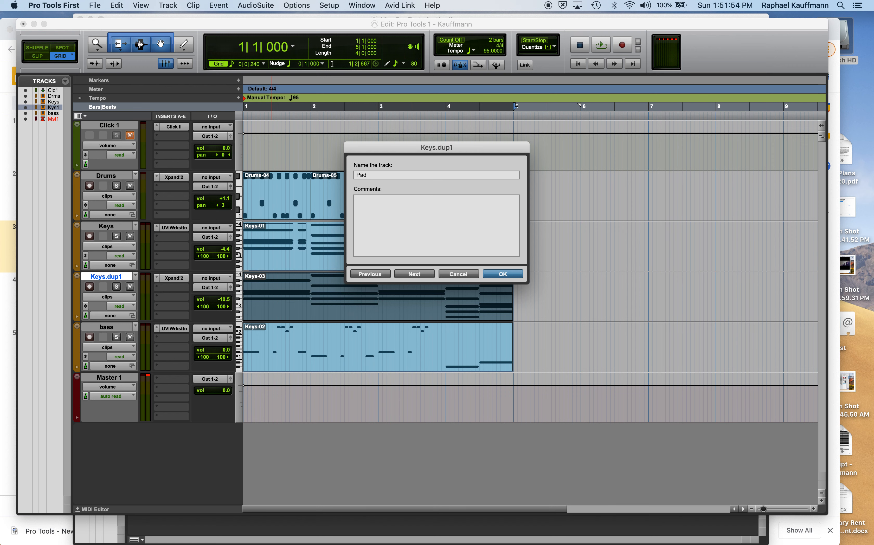
key("Return")
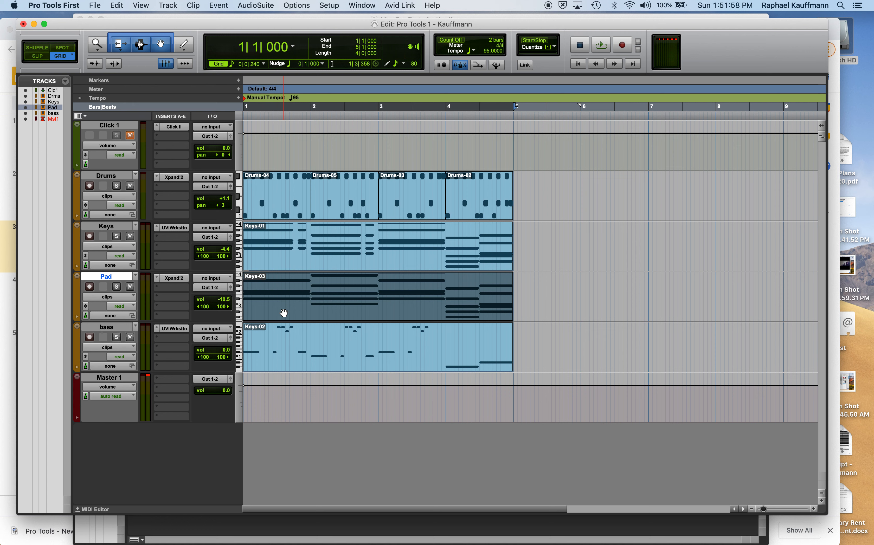
Duplicate the Pad track once with its active playlist, automation, inserts and sends, inserting the copy after the selected track.
left_click(177, 5)
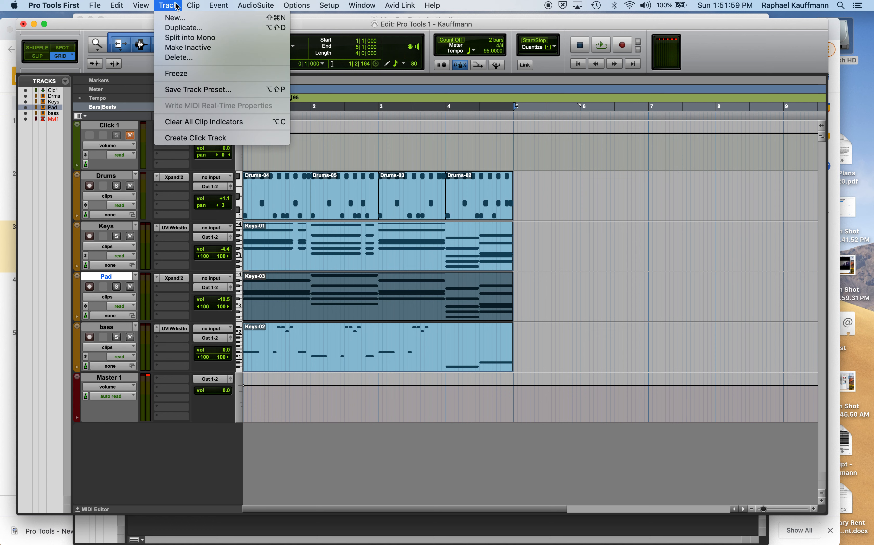
left_click(179, 28)
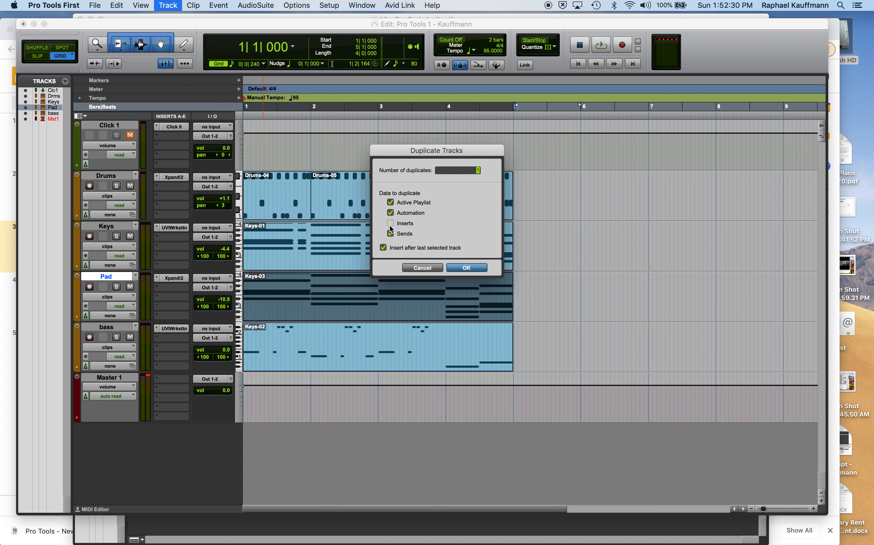
left_click(469, 269)
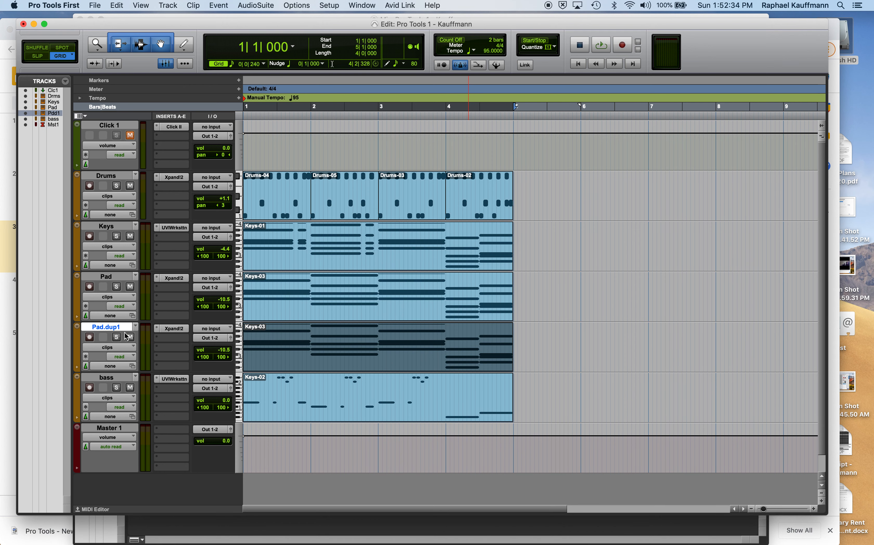
Load the strings preset +08 Violin Octa Strings in the Pad.dup1 track's Xpand!2 instrument.
left_click(171, 328)
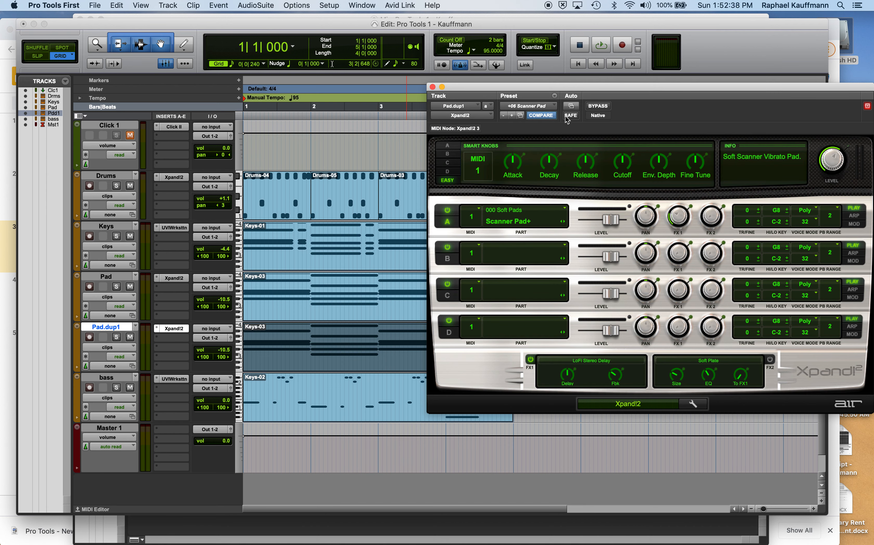
left_click(515, 105)
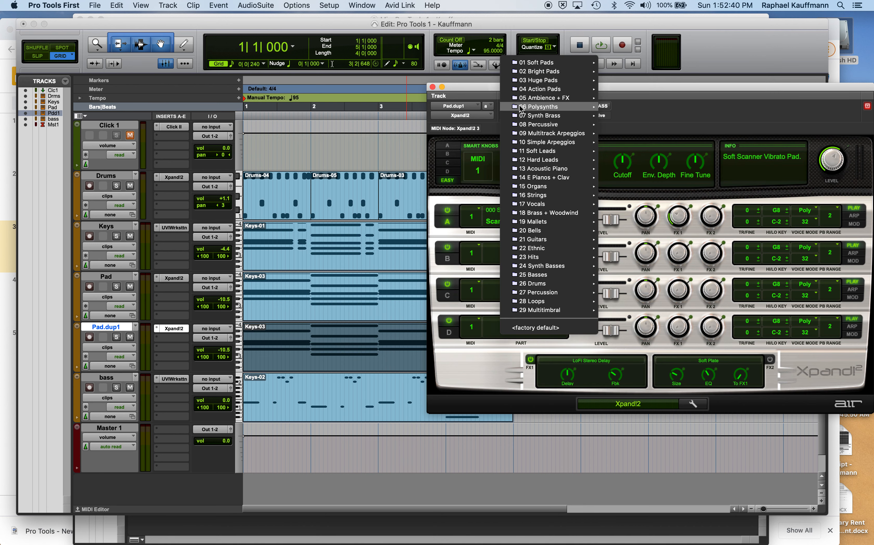
mouse_move(533, 198)
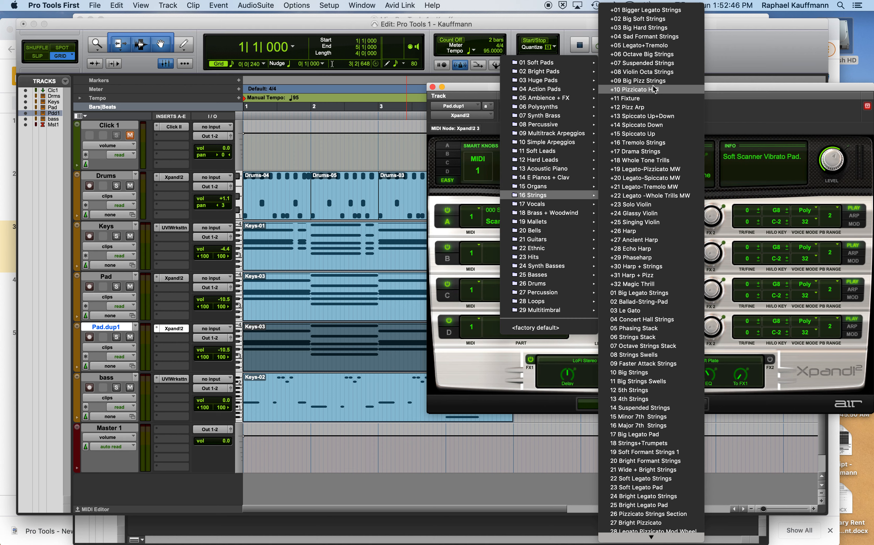
left_click(654, 72)
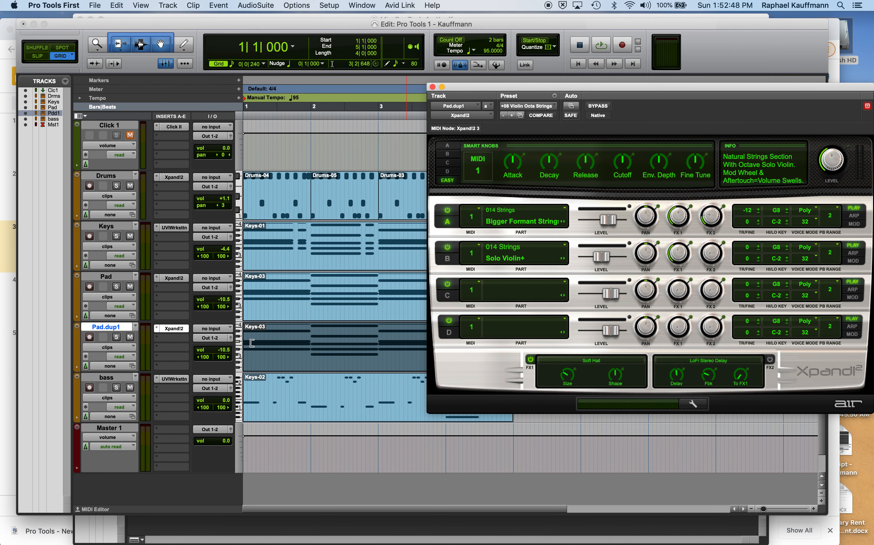
Audition the Pad.dup1 track in solo, clear its solo and close the Xpand!2 window.
key("space")
left_click(116, 337)
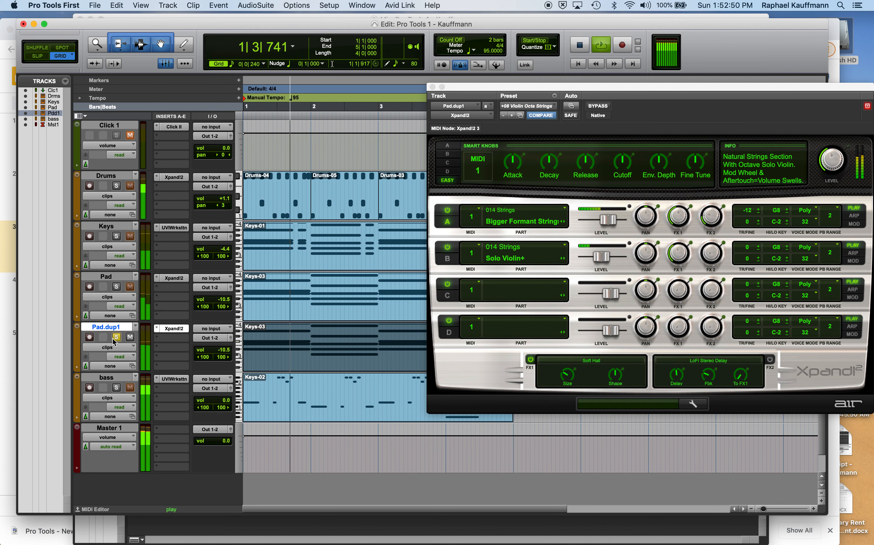
key("space")
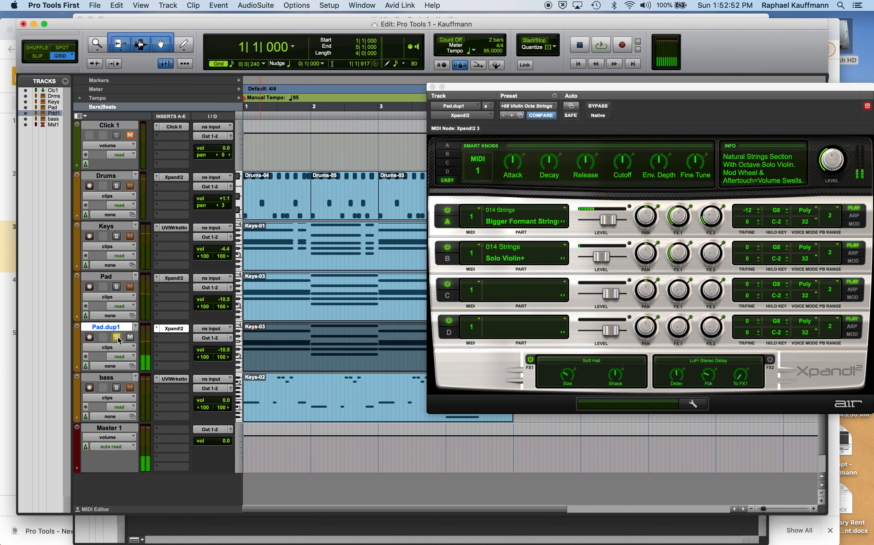
left_click(117, 337)
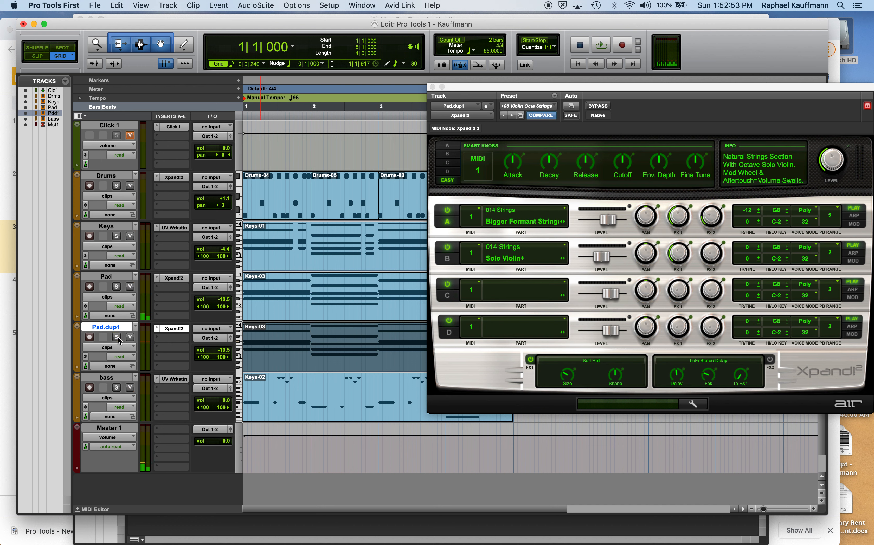
left_click(432, 87)
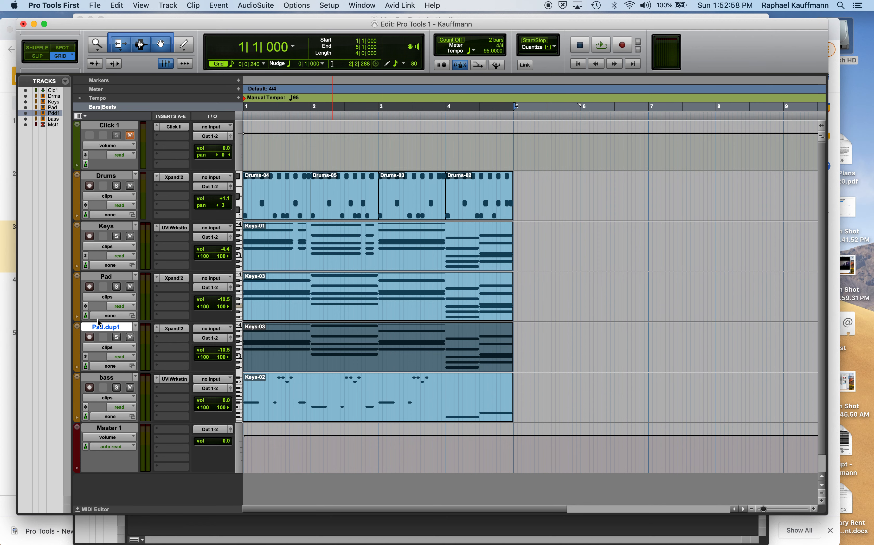
Rename the Pad.dup1 track as Strings and clear the clip selection.
double_click(111, 328)
type("Strings")
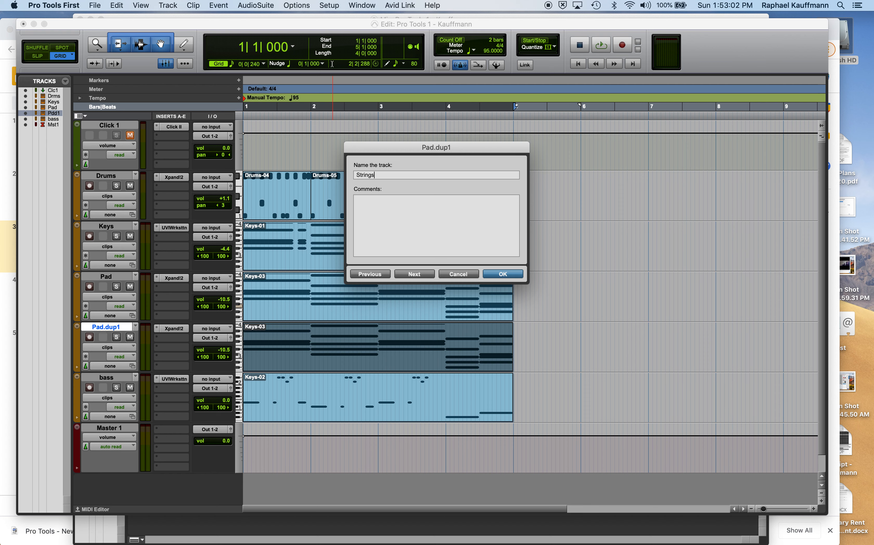
key("Return")
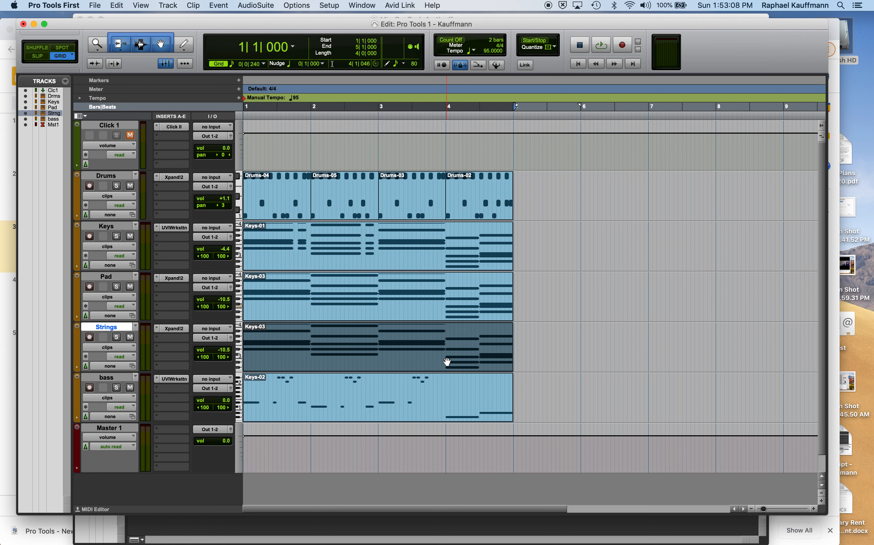
left_click(563, 324)
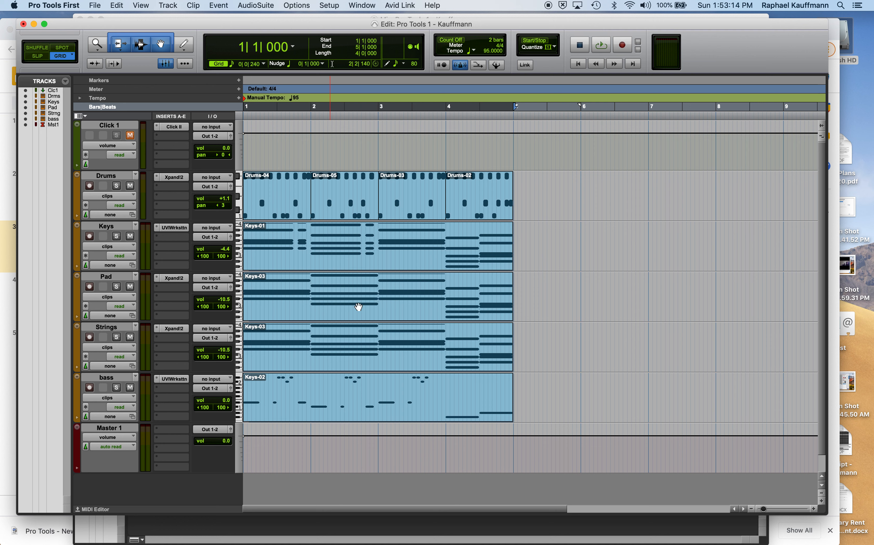
Duplicate the Pad track's four-bar clip so that the copy starts at bar 5.
left_click(367, 305)
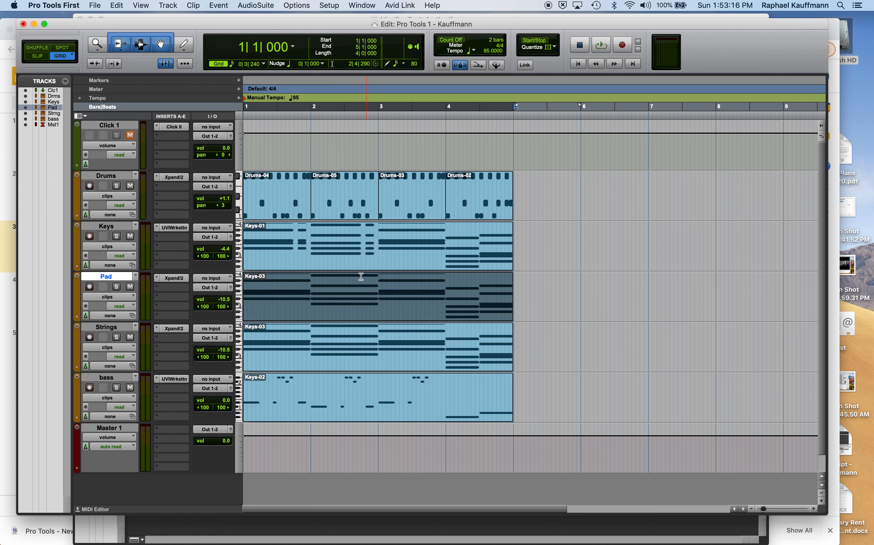
left_click(119, 5)
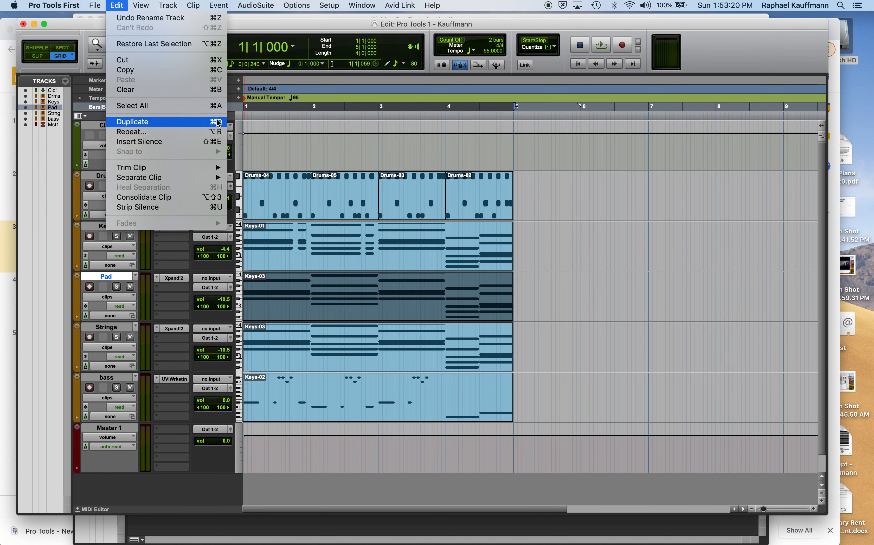
left_click(111, 5)
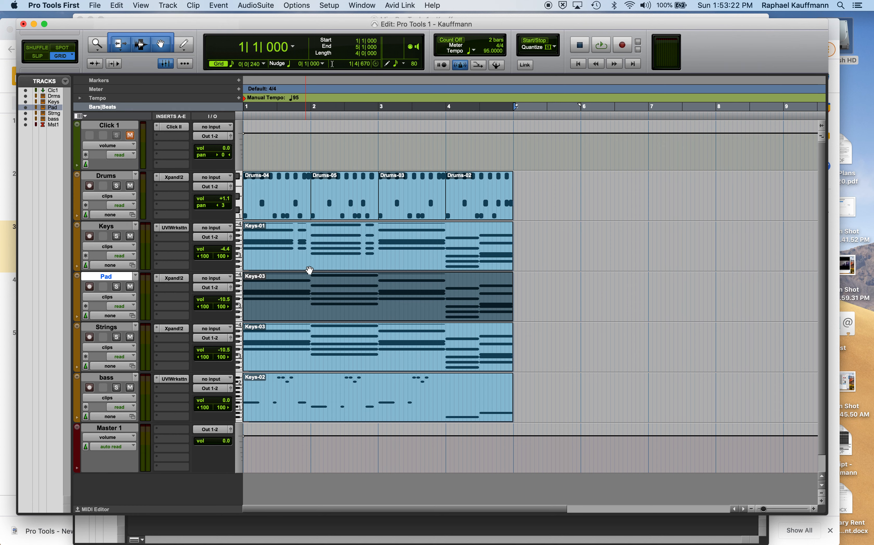
key("super+d")
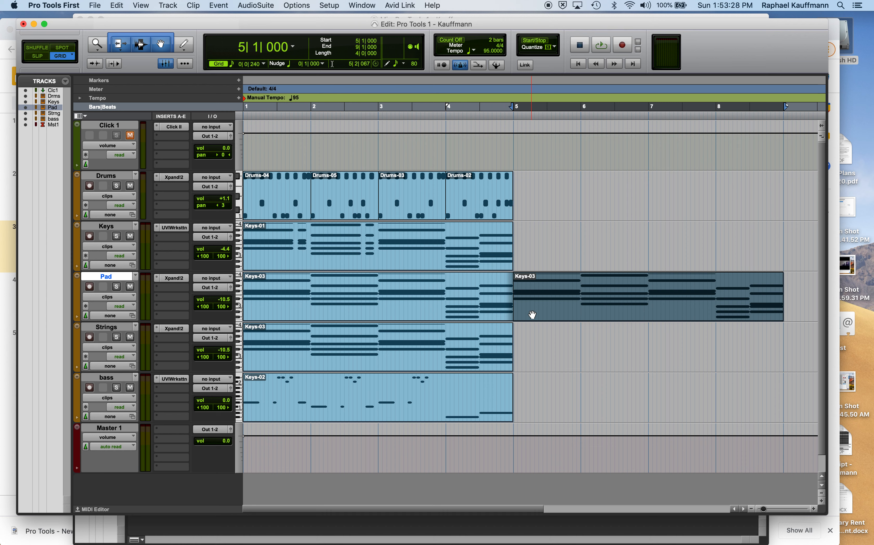
left_click(457, 303)
left_click(535, 309)
left_click(465, 317)
left_click(529, 317)
Try duplicating the Pad clip again to bar 9, undo that duplicate and cut the copy at bar 5.
key("super+bracketleft")
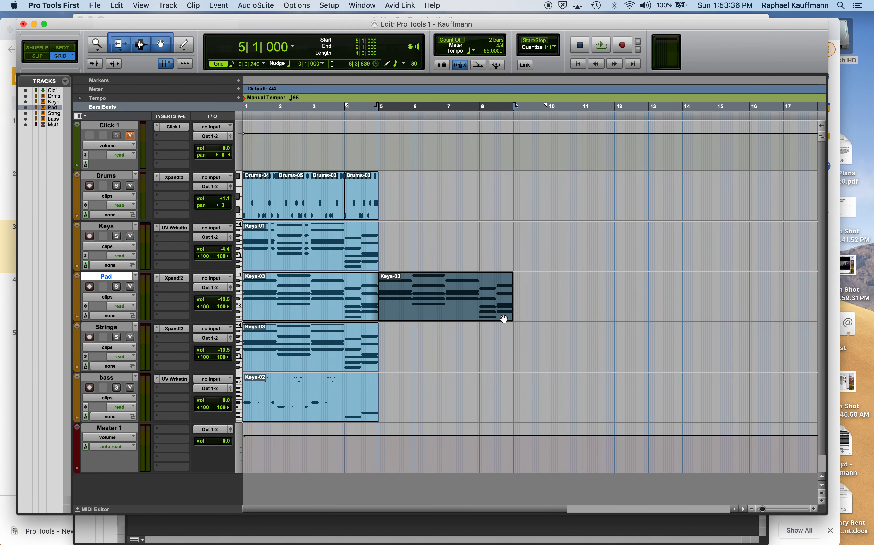
key("super+d")
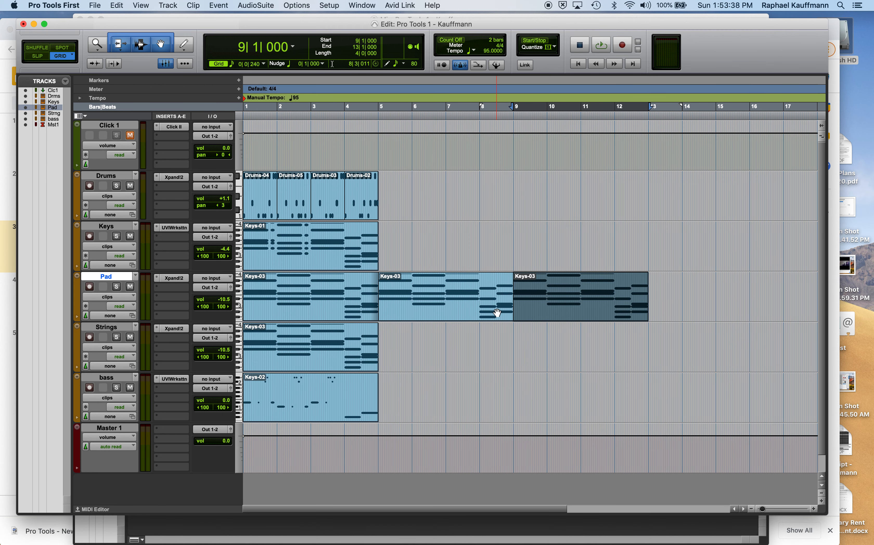
key("super+z")
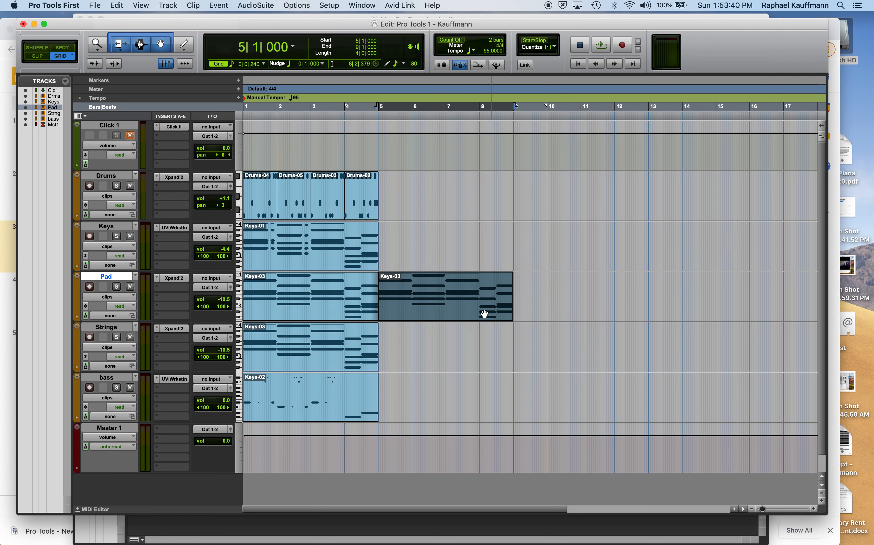
key("super+c")
key("super+x")
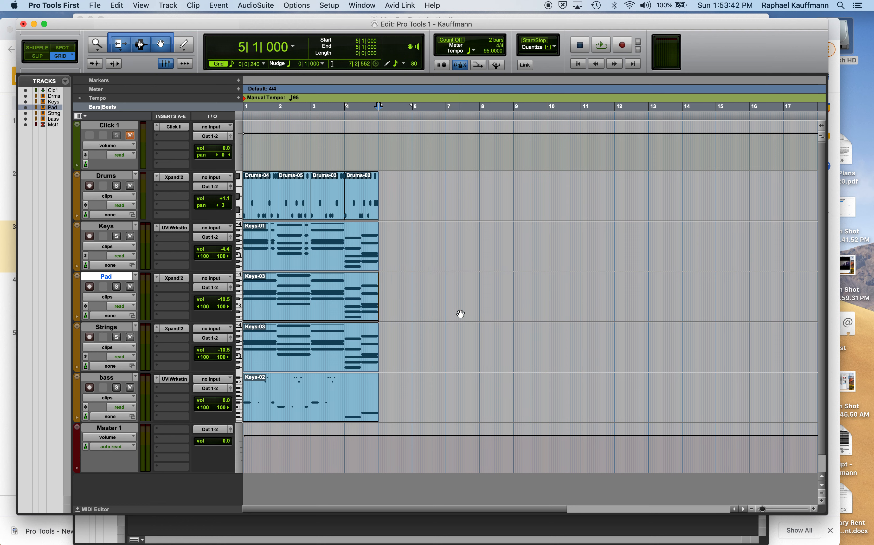
Duplicate all four-bar clips of the Drums, Keys, Pad, Strings and bass tracks three times to fill bars 1 through 16.
left_click(266, 214)
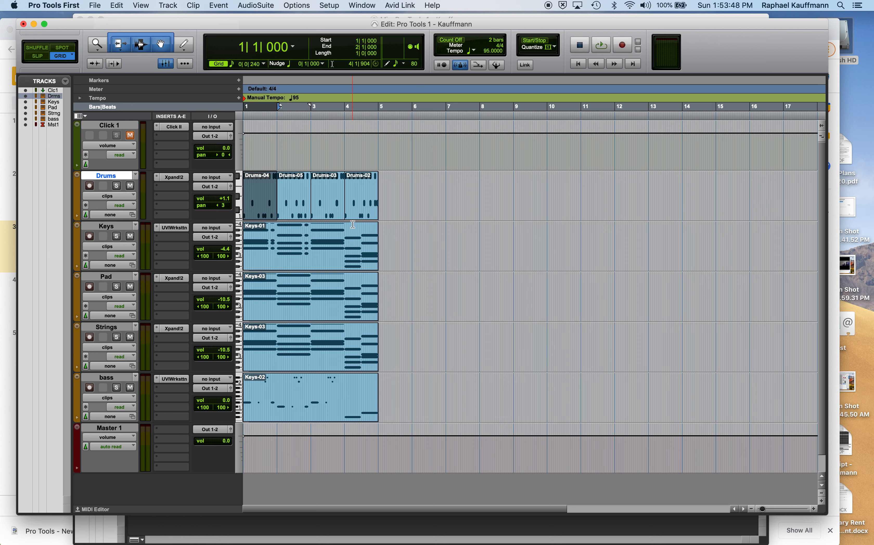
left_click(348, 254, "shift")
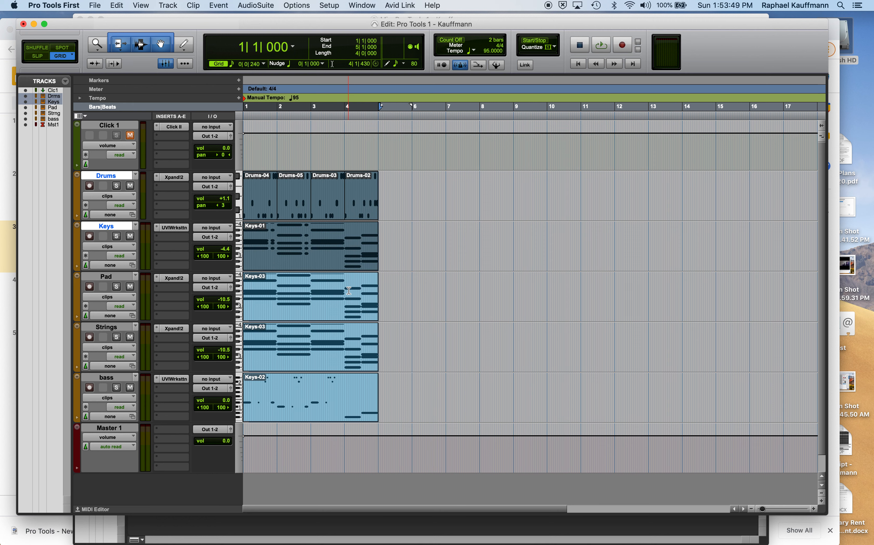
left_click(348, 308, "shift")
left_click(352, 368, "shift")
left_click(349, 415, "shift")
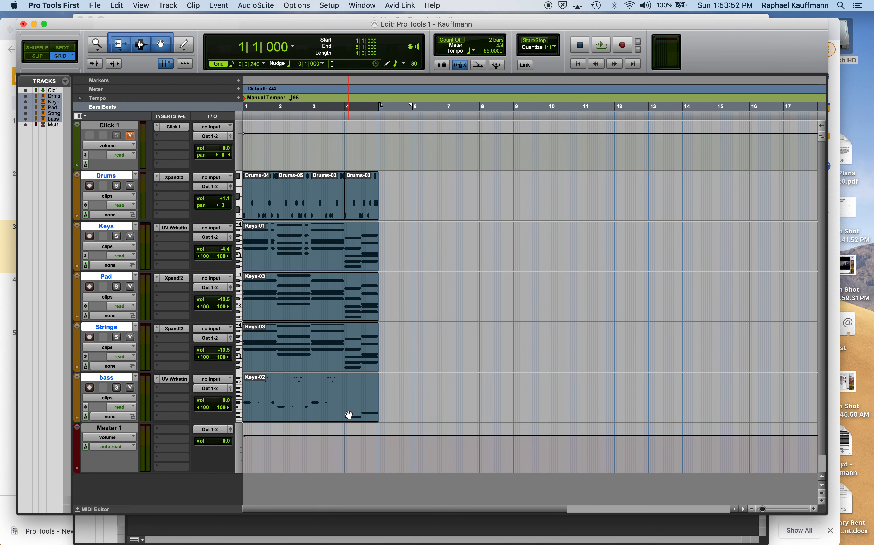
key("super+d")
key("super+d")
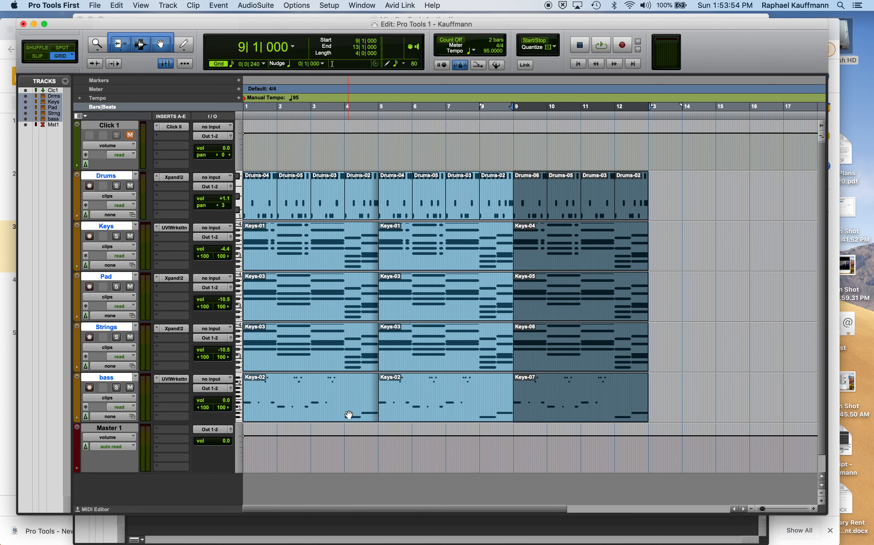
key("super+d")
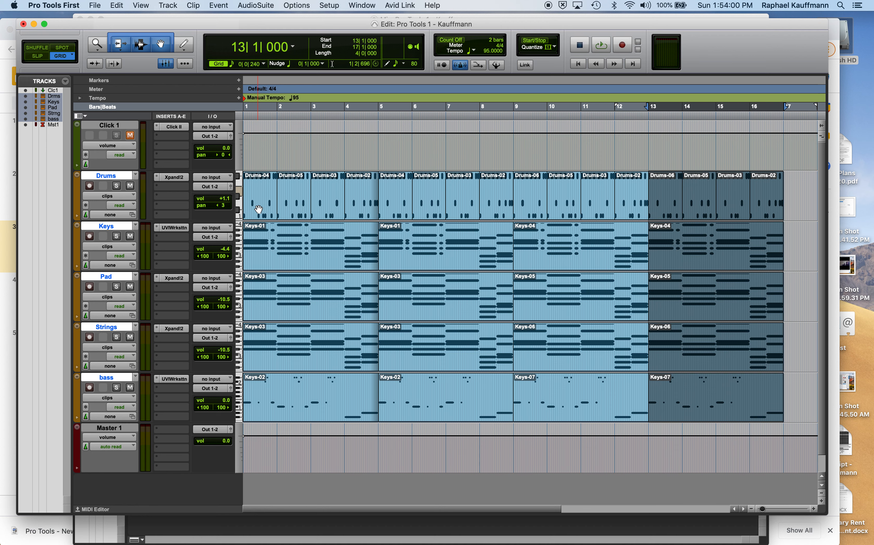
Delete the Drums clips in bars 1 to 3.
left_click_drag(259, 209, 330, 215)
key("Delete")
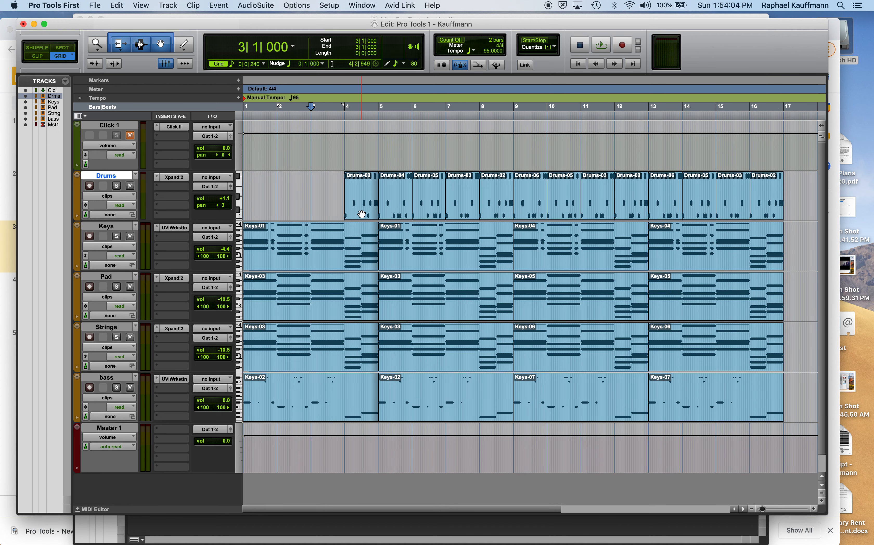
Delete the Drums clip in bar 4 and the first four-bar bass clip.
left_click(362, 213)
key("Delete")
left_click(291, 403)
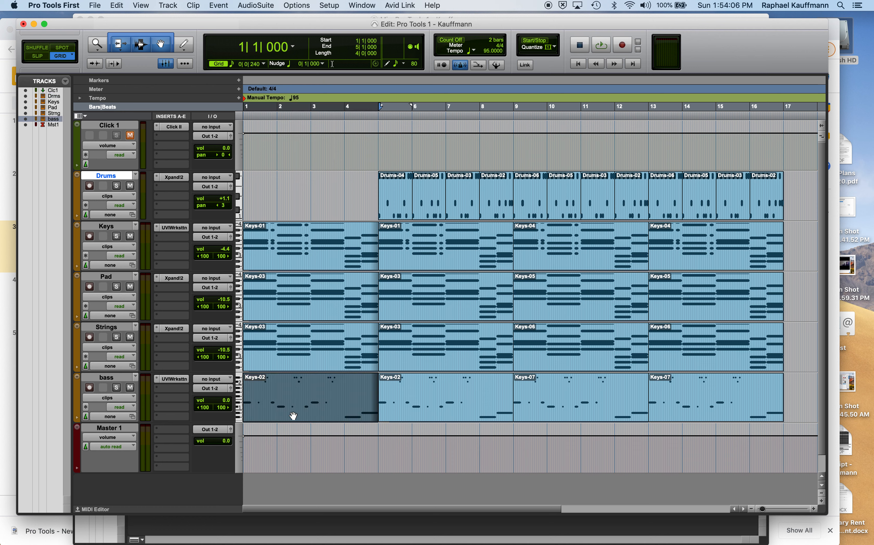
key("Delete")
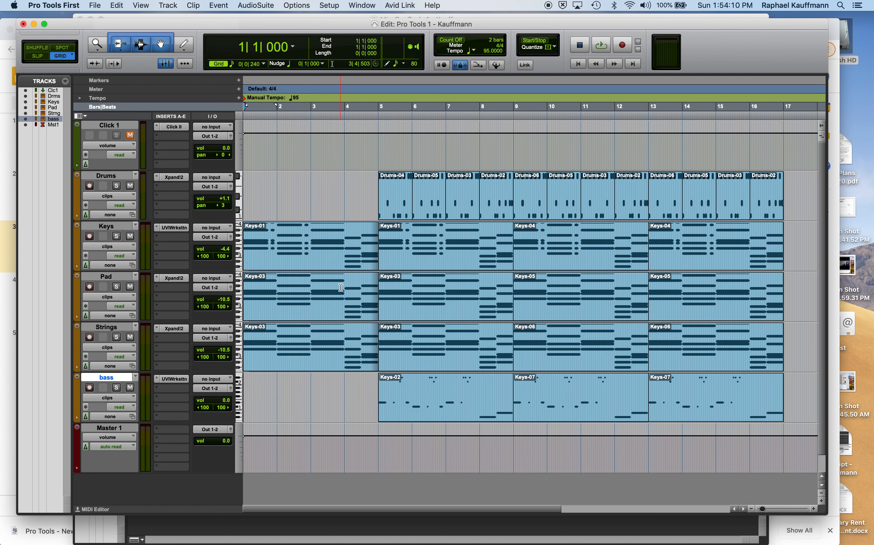
Play the arrangement from bar 1 and lower the Strings track volume to -23.7 dB.
key("space")
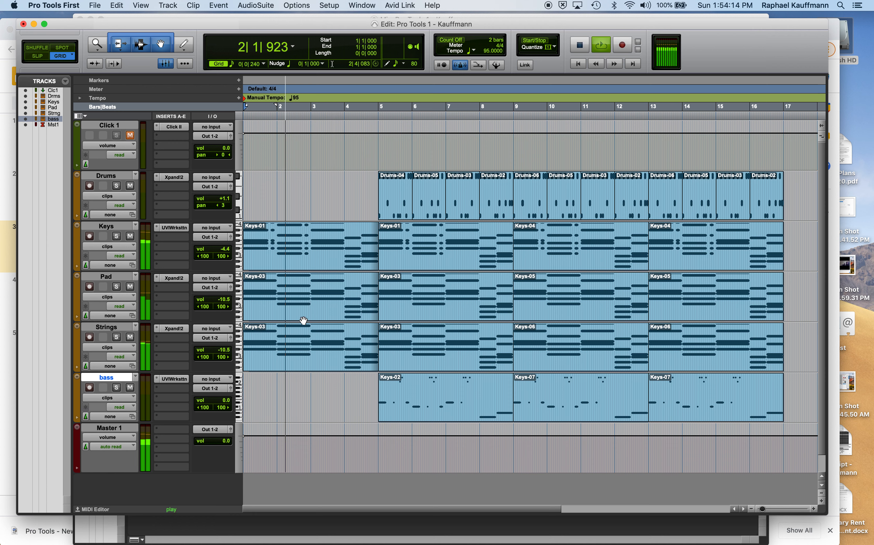
left_click_drag(208, 351, 211, 363)
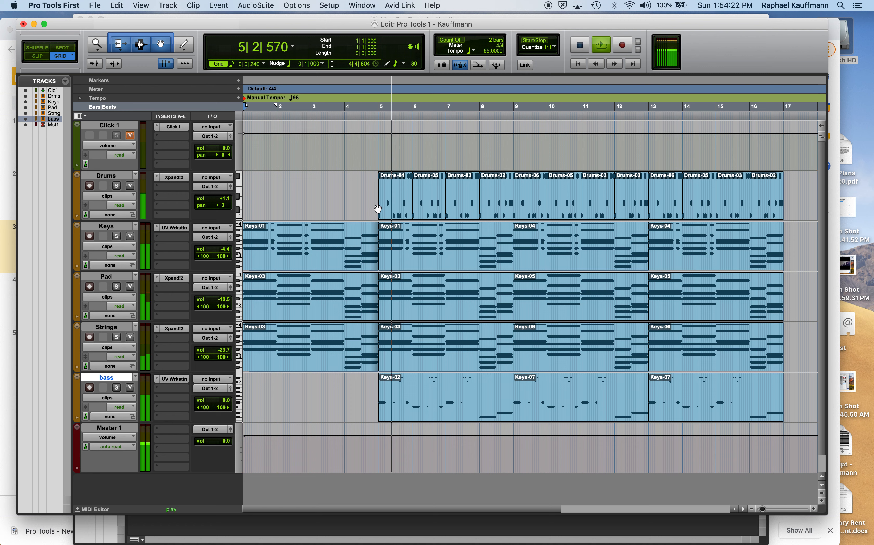
Delete the four Drums clips in bars 5 through 8.
left_click(395, 211)
key("Delete")
left_click(433, 211)
key("Delete")
left_click(457, 212)
key("Delete")
left_click(489, 212)
key("Delete")
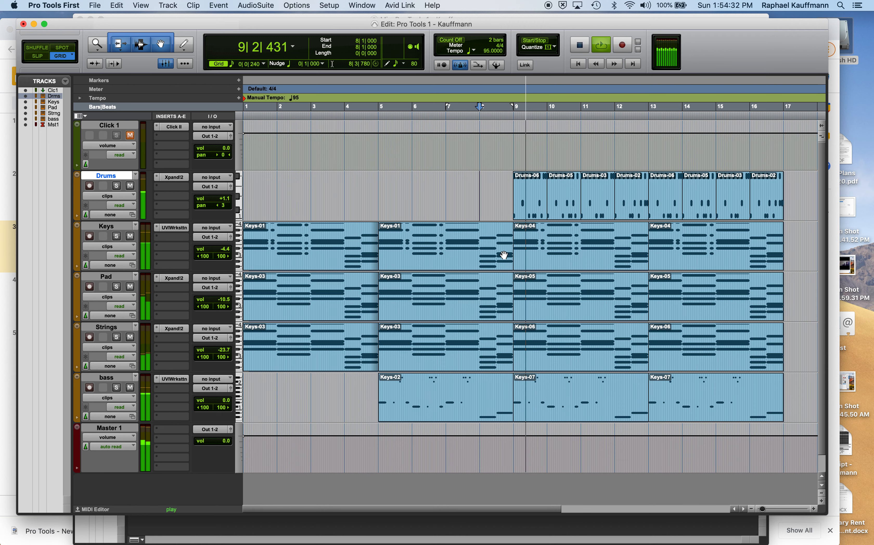
Show the Mix window, raise the faders to +1.6 for Pad, +0.7 for Strings and +2.6 for bass, and play the mix.
key("super+equal")
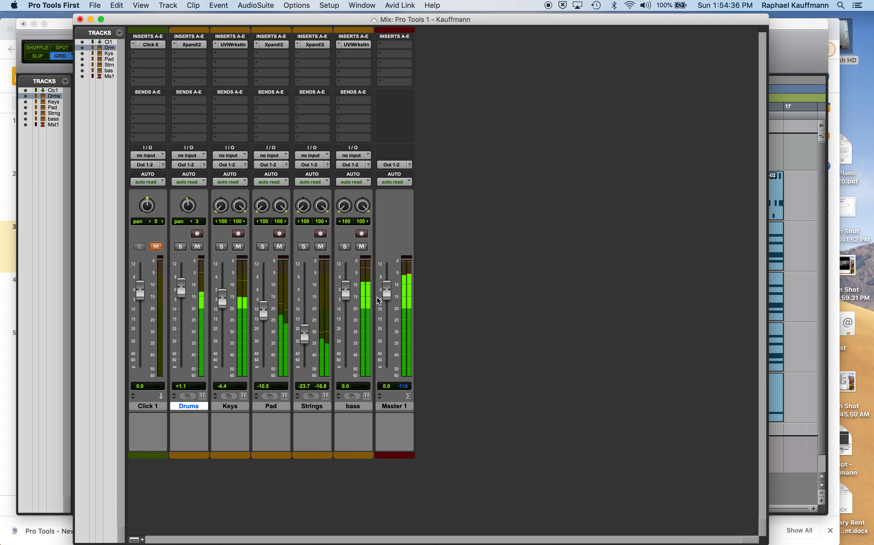
key("space")
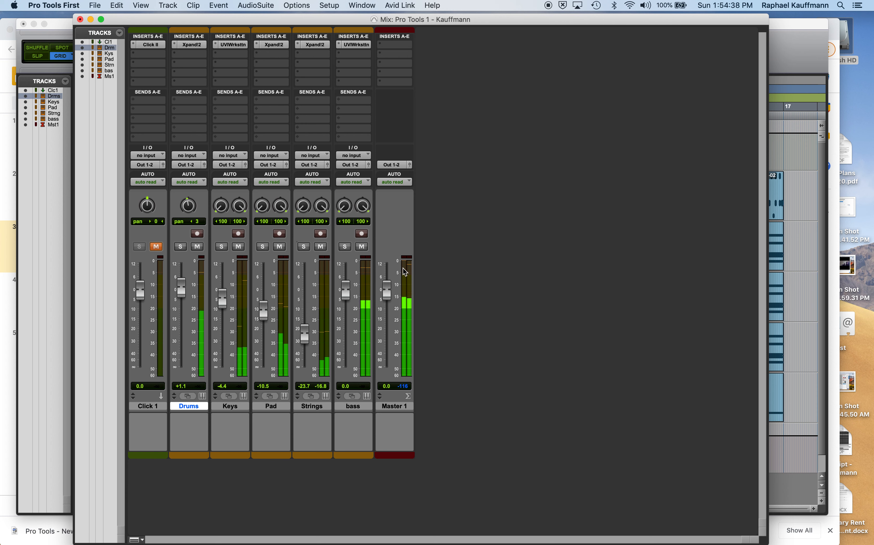
left_click_drag(301, 336, 263, 285)
left_click_drag(353, 294, 353, 289)
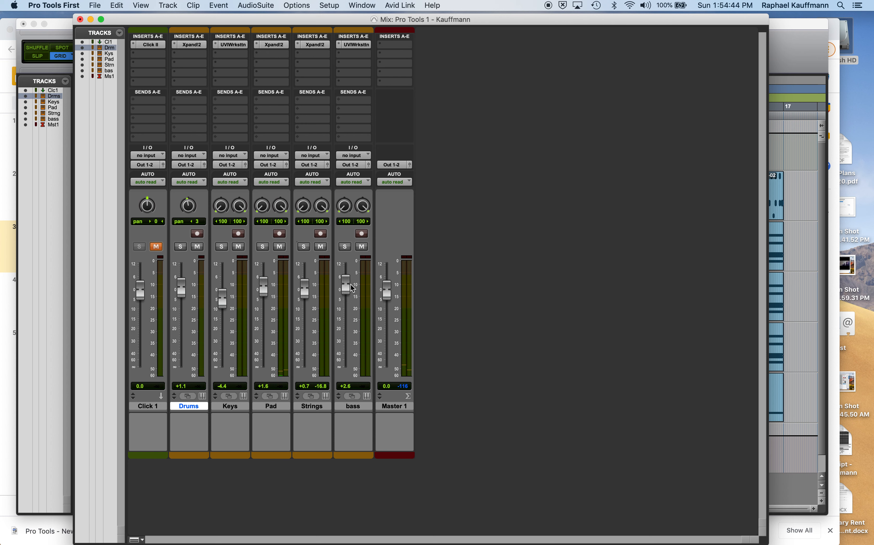
key("space")
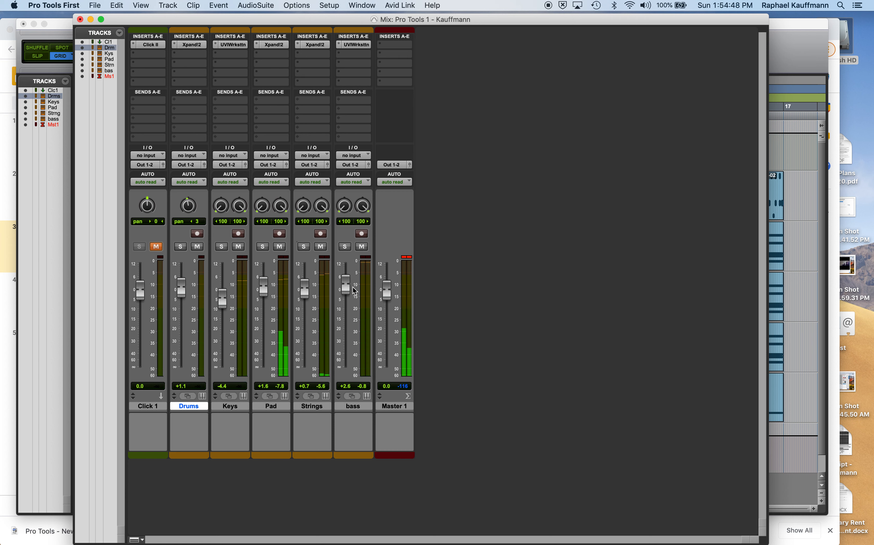
Set the faders to +5.0 for Drums, +3.8 for Keys, -13.1 for Strings and +5.0 for bass.
left_click_drag(310, 296, 312, 320)
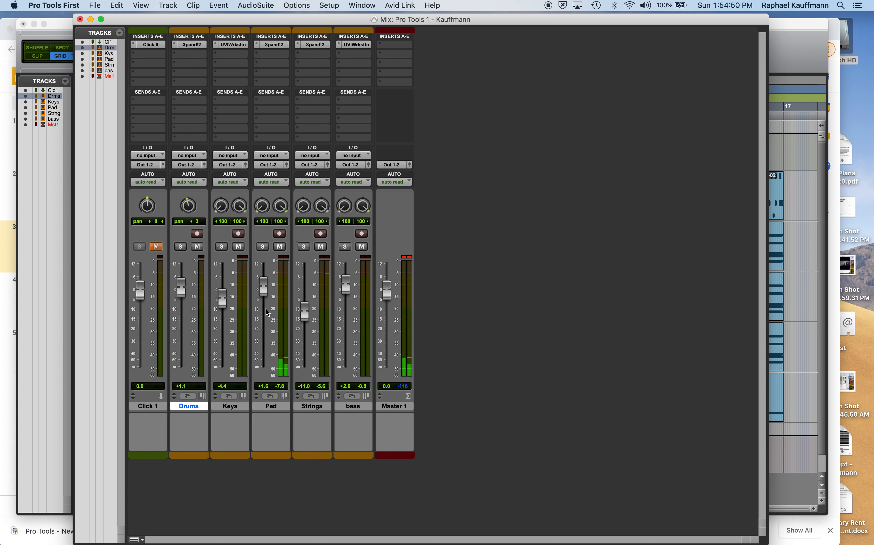
left_click_drag(186, 291, 226, 282)
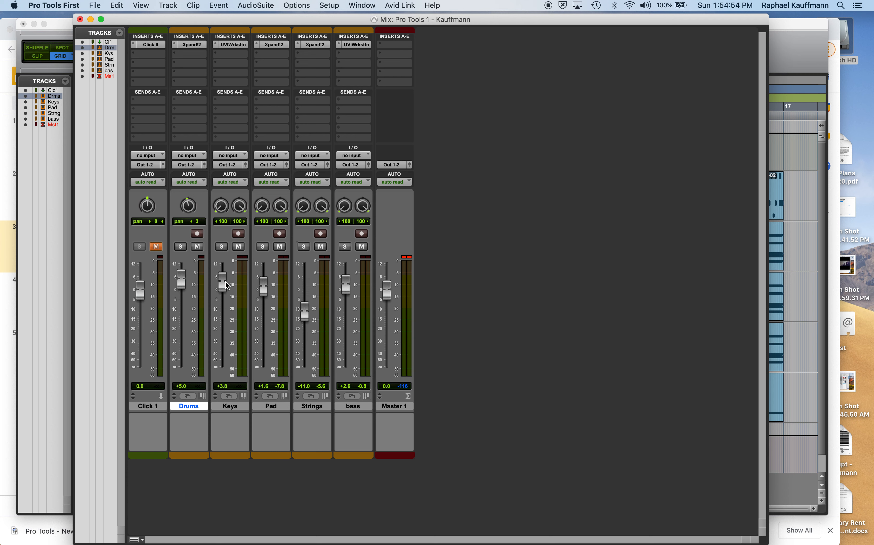
left_click_drag(311, 306, 313, 311)
left_click_drag(346, 285, 345, 280)
left_click(410, 257)
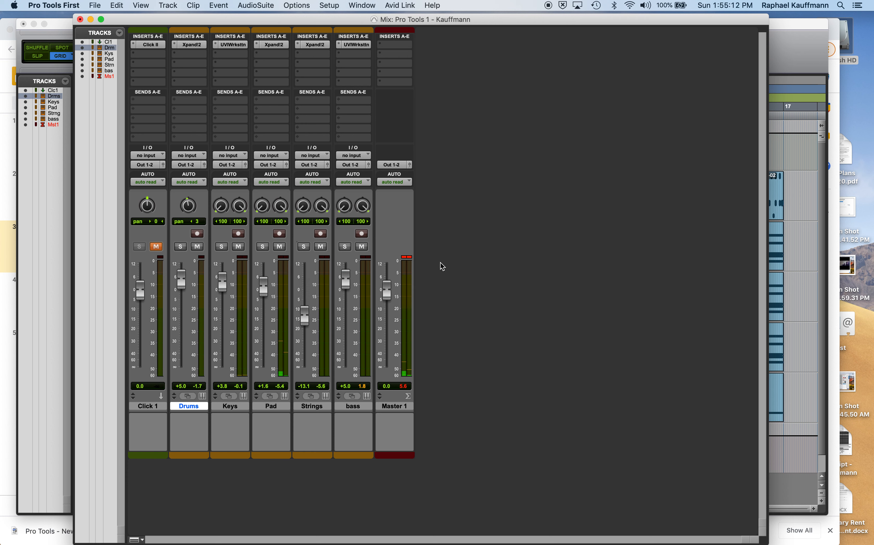
Lower the faders to -7.0 for bass, -8.6 for Pad and -6.2 for Keys, and play the mix briefly.
left_click_drag(349, 282, 349, 307)
left_click_drag(264, 294, 265, 311)
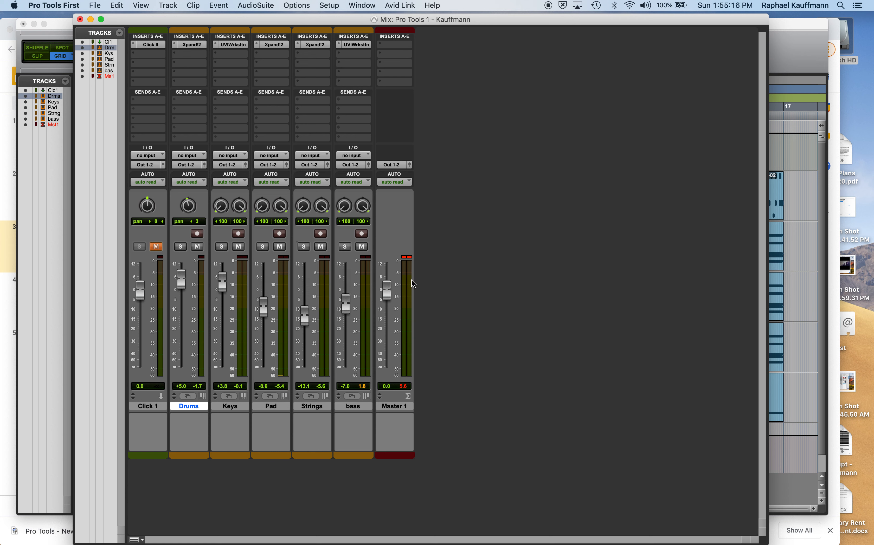
left_click_drag(222, 279, 223, 304)
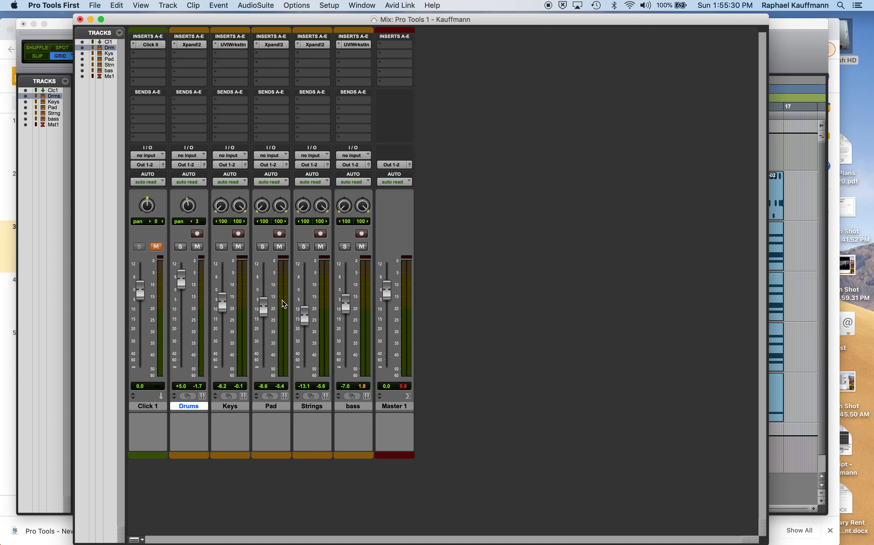
key("space")
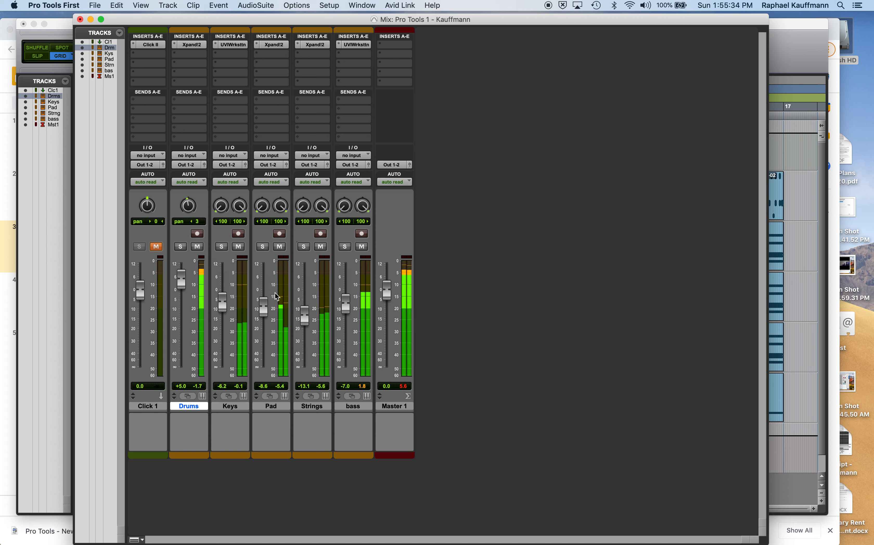
key("space")
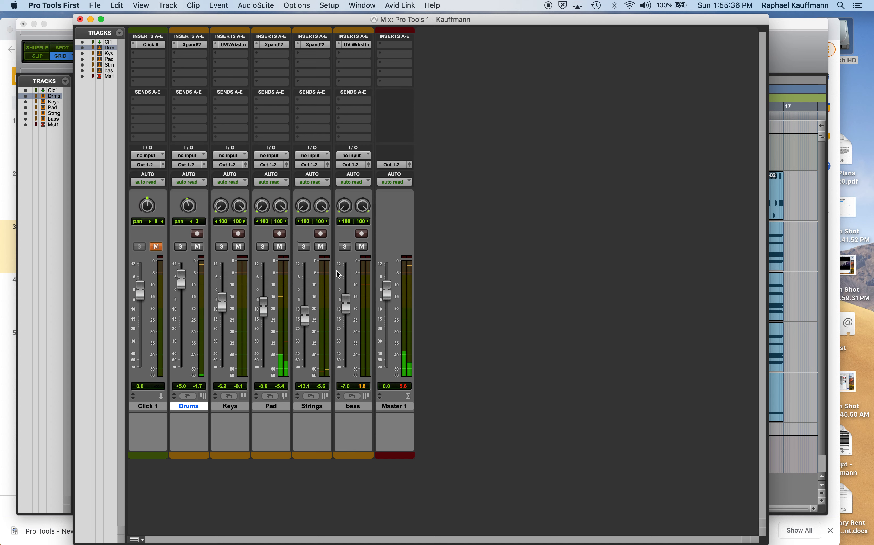
Switch to Chrome to check the goals slide in Google Slides, and return to Pro Tools First.
key("super+Tab")
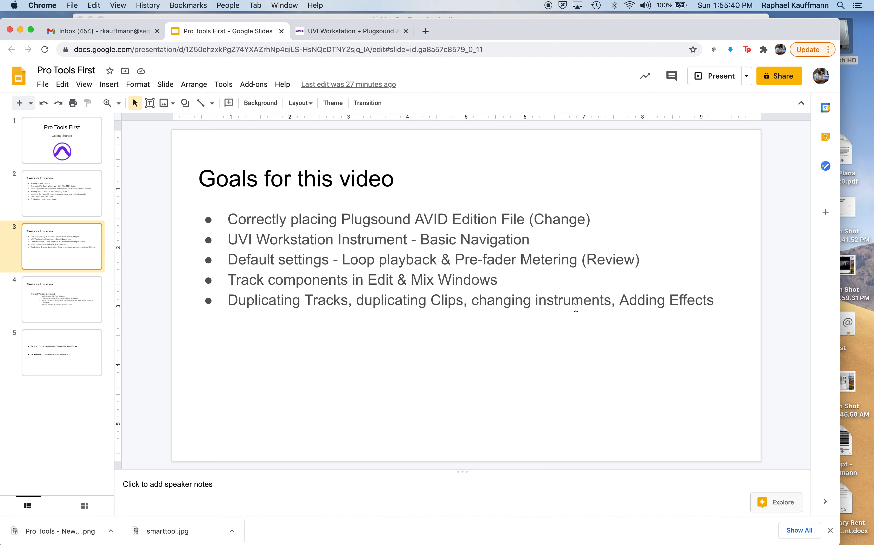
key("super+Tab")
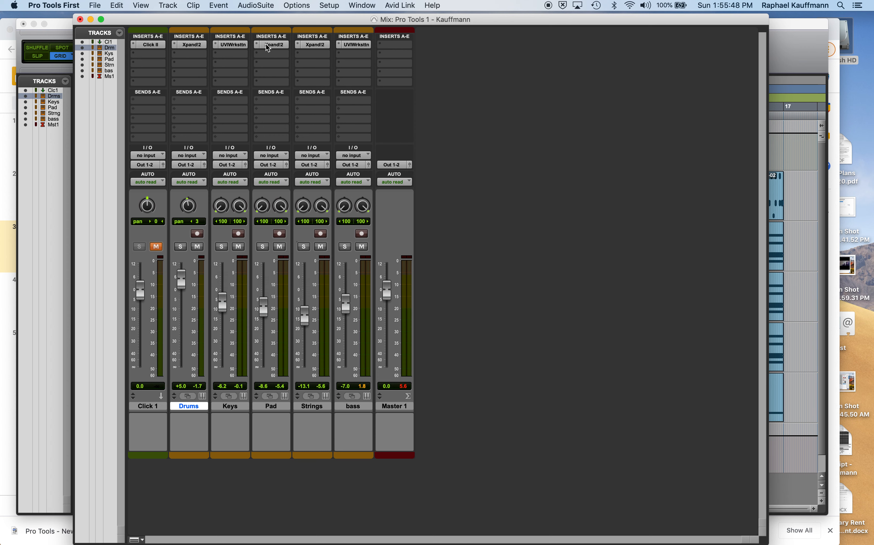
Replace the Xpand!2 instrument on the Strings track with the UVIWorkstation (stereo) plug-in.
left_click(310, 44)
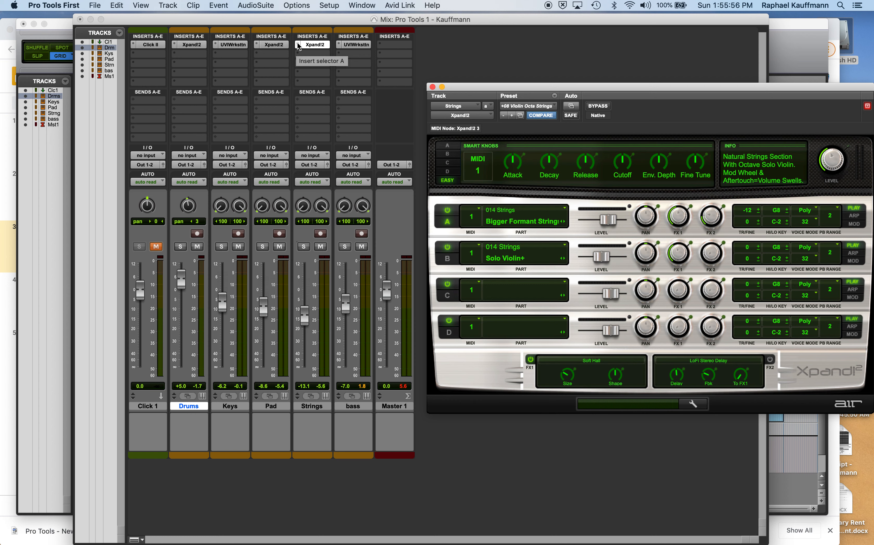
left_click(298, 44)
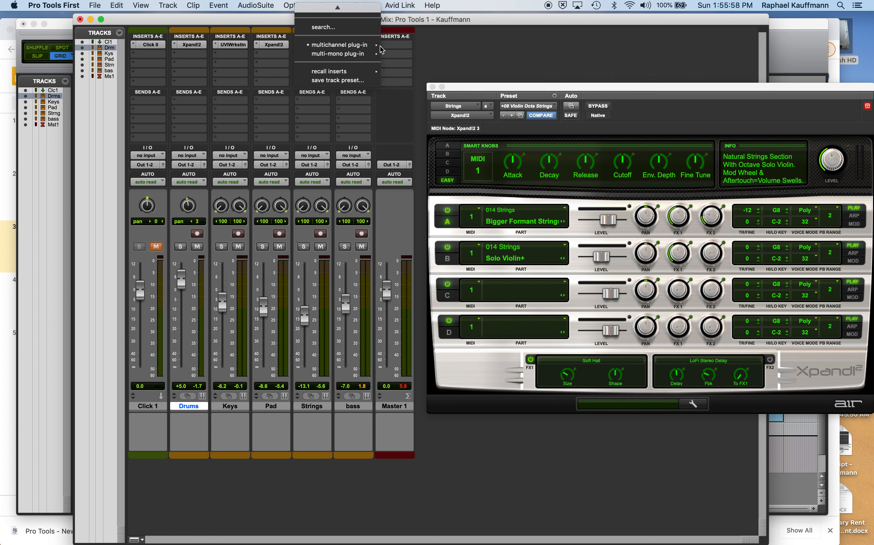
mouse_move(375, 45)
mouse_move(409, 93)
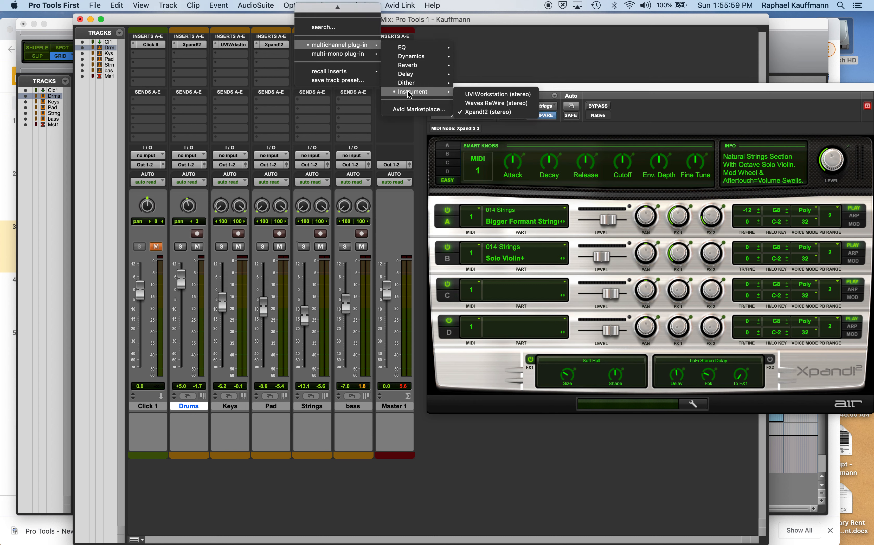
left_click(482, 94)
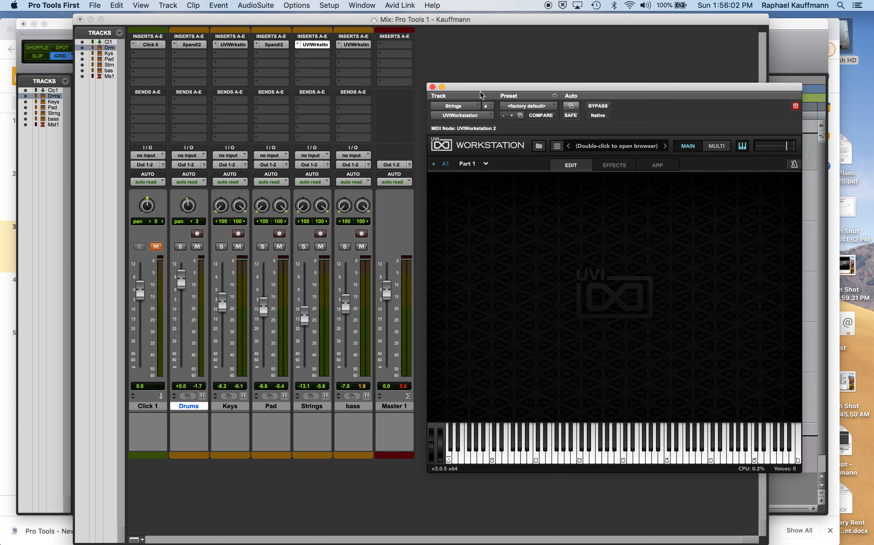
Load the Clavi Piano preset from the Plugsound Avid Edition soundbank, under 04-Synths and co, 09-Keys, Piano Like.
left_click(539, 145)
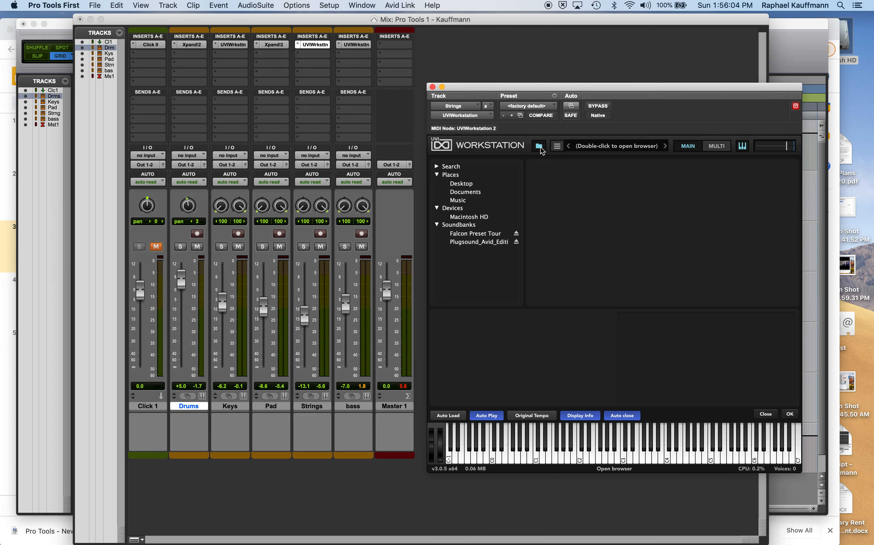
left_click(483, 242)
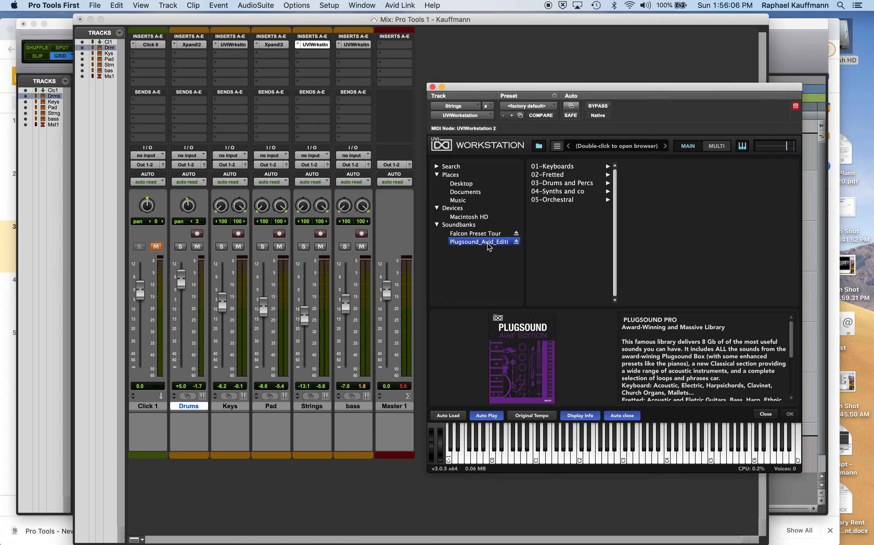
left_click(568, 191)
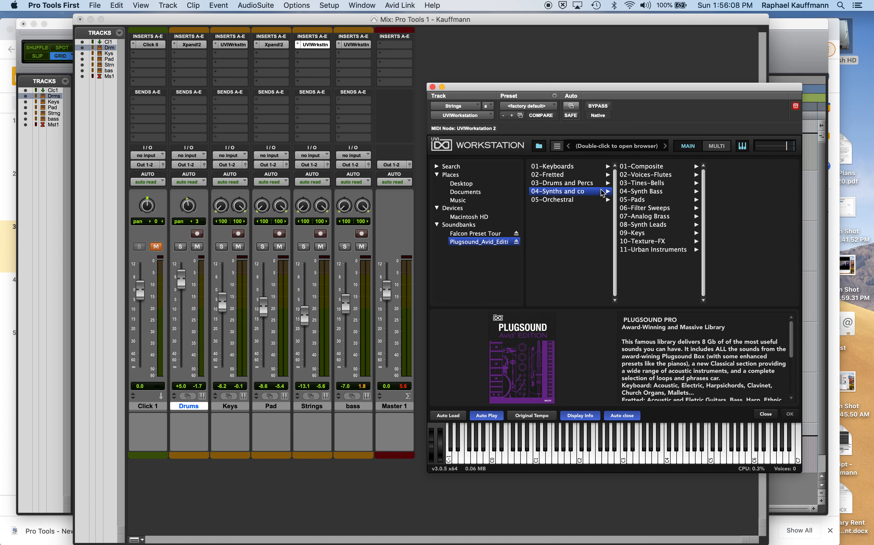
left_click(646, 235)
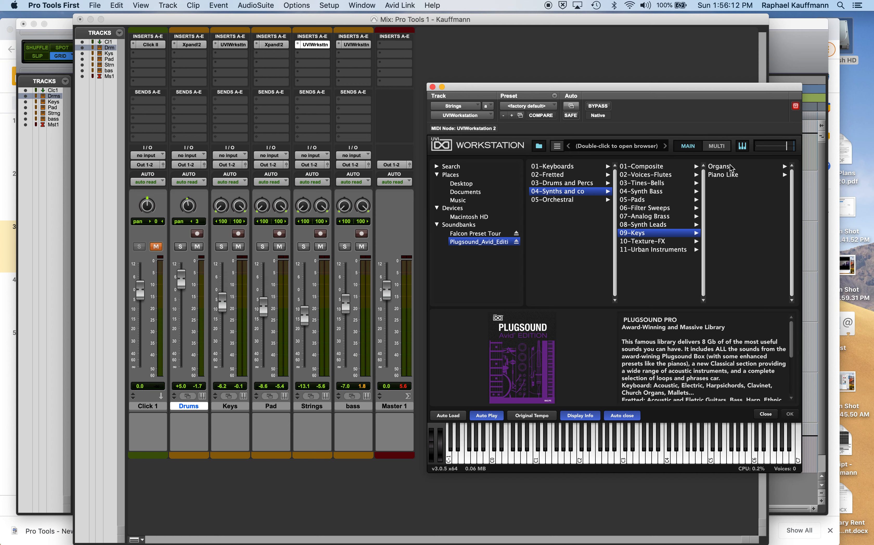
left_click(731, 175)
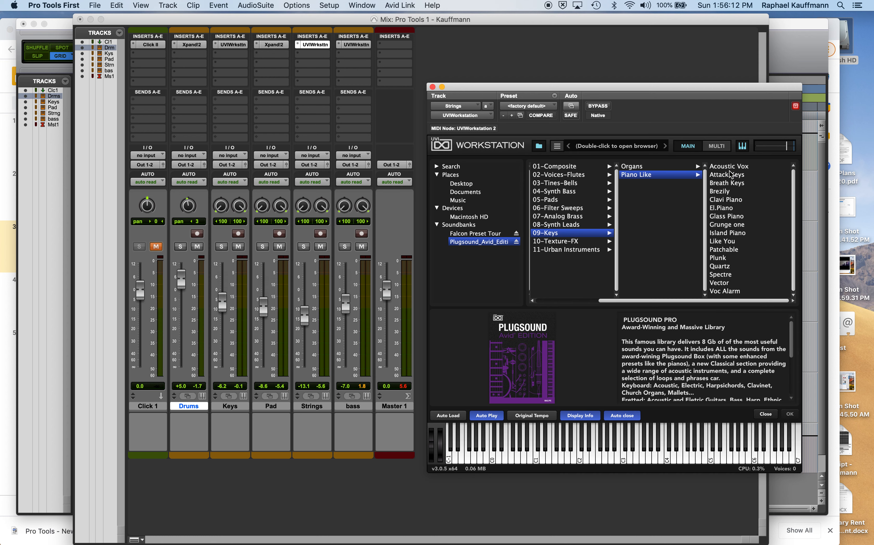
double_click(724, 200)
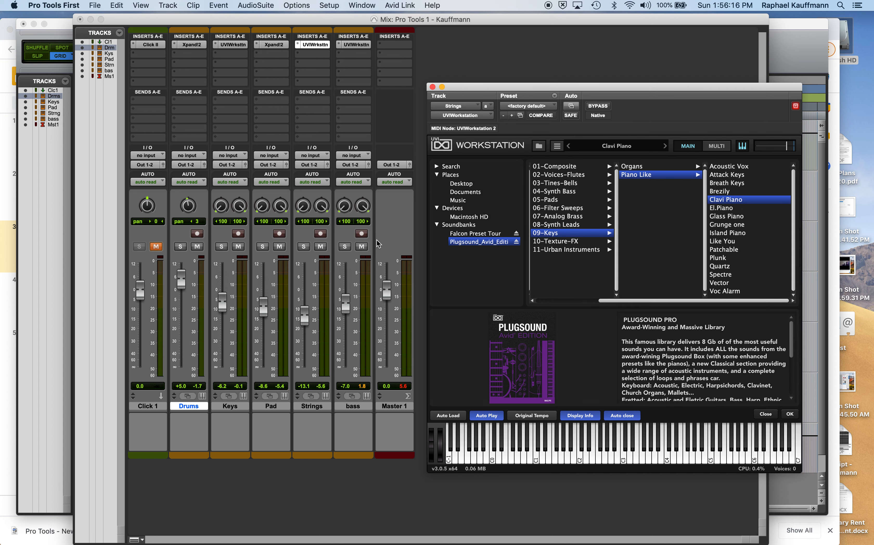
Play the mix and briefly solo the Strings track to hear its new instrument.
key("space")
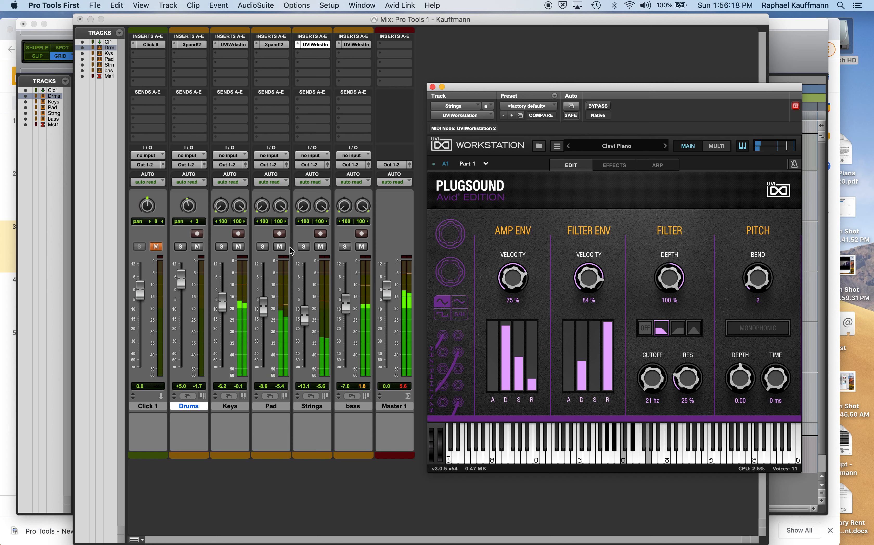
left_click(304, 247)
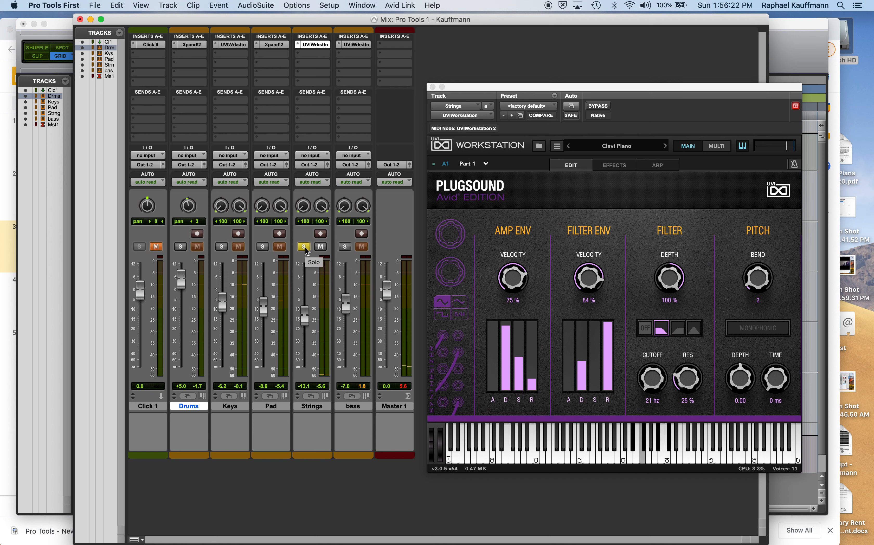
left_click(305, 248)
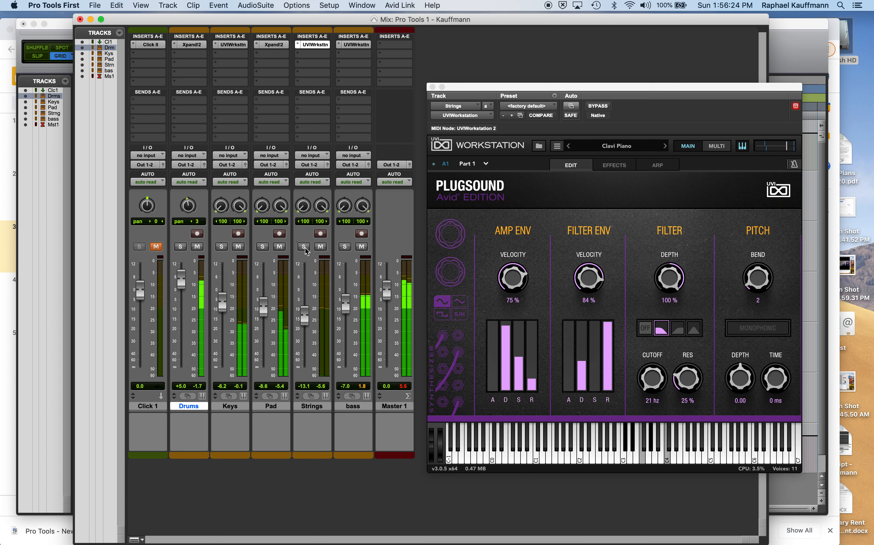
Switch to QuickTime Player and bring up the save dialog for the screen recording.
key("super+Tab")
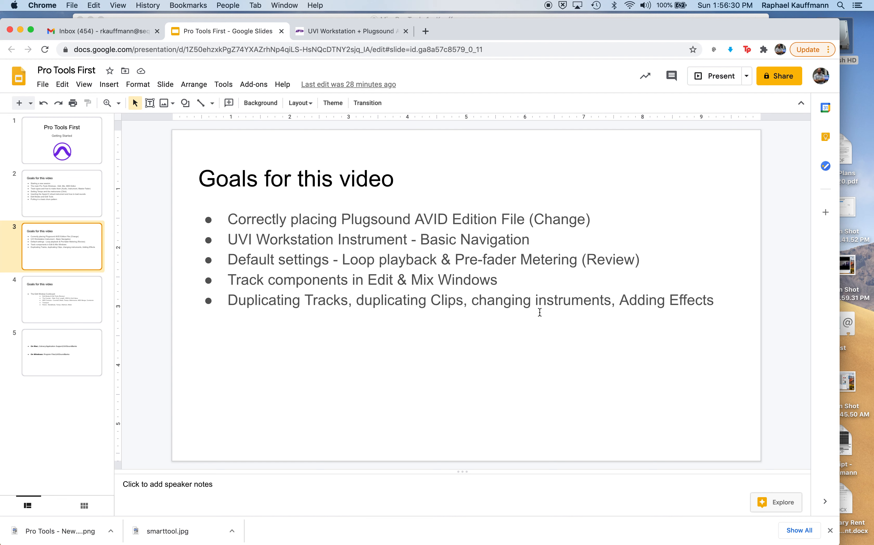
key("super+Tab")
key("super+Tab")
key("super+Tab")
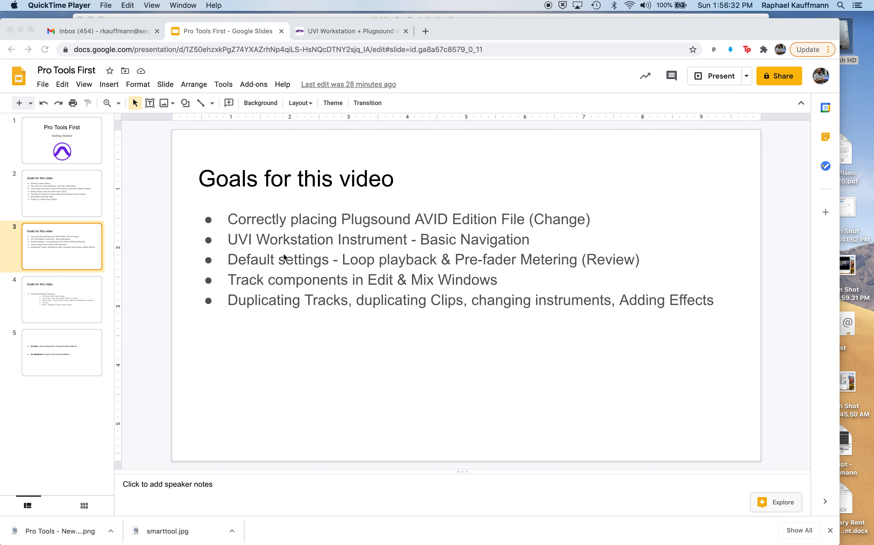
left_click(84, 6)
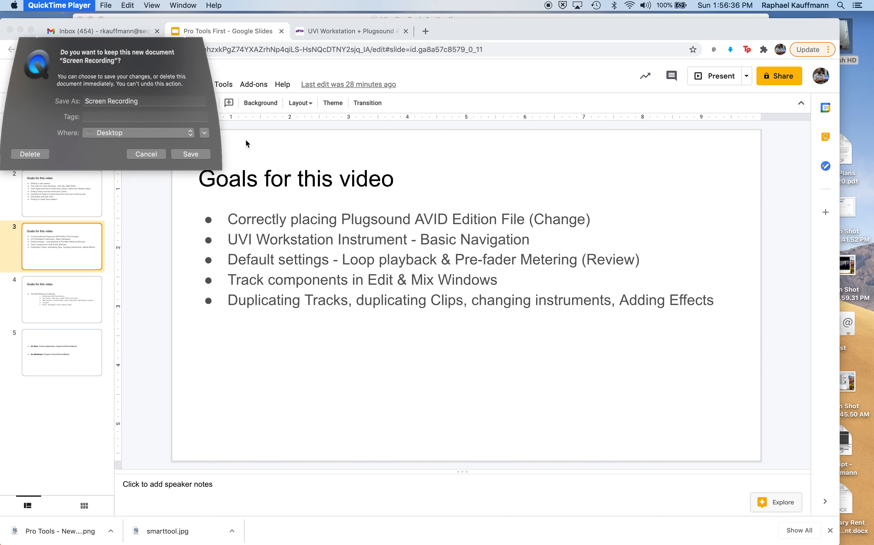
Replace the screen recording's default file name with a name beginning "Pro Tools Da".
left_click(133, 101)
triple_click(133, 100)
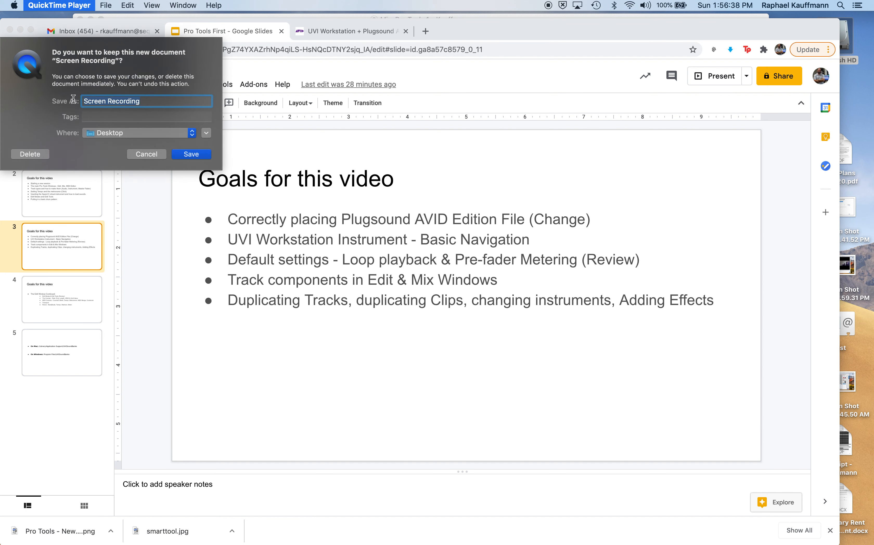
type("Pro Tools Da")
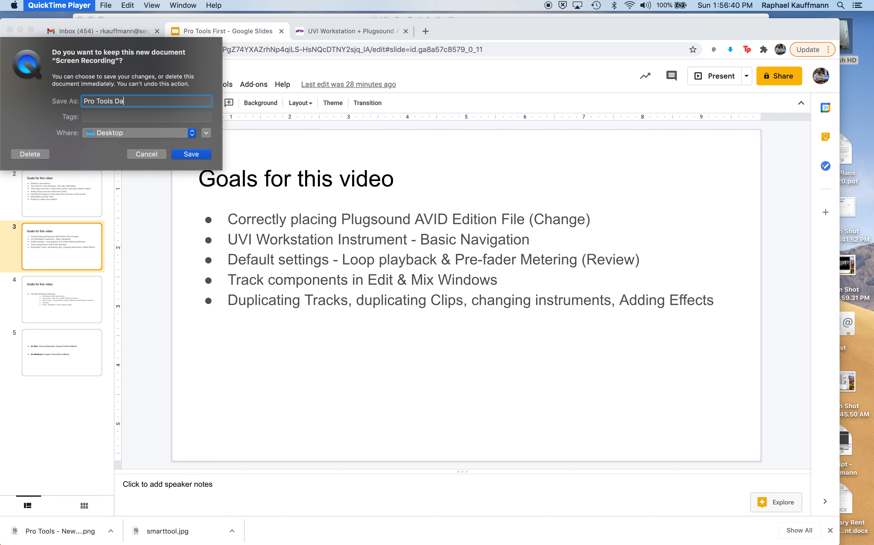